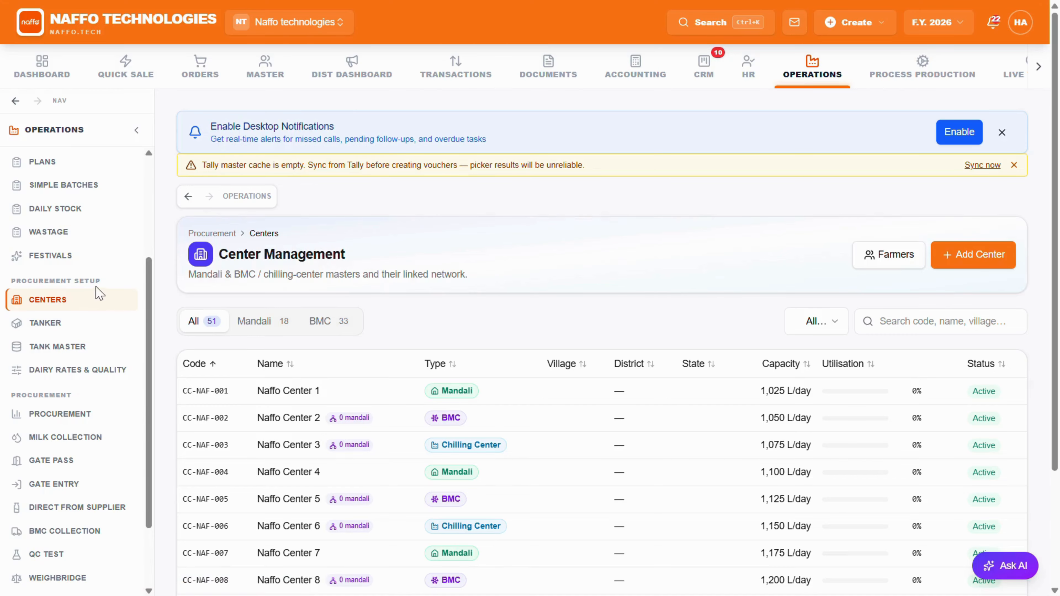
# Step: Look through the procurement setup pages: Tanker, Tank Master, Dairy Rates & Quality with its Fat / SNF ranges, and Centers
pyautogui.moveTo(103, 284); pyautogui.dragTo(4, 288)
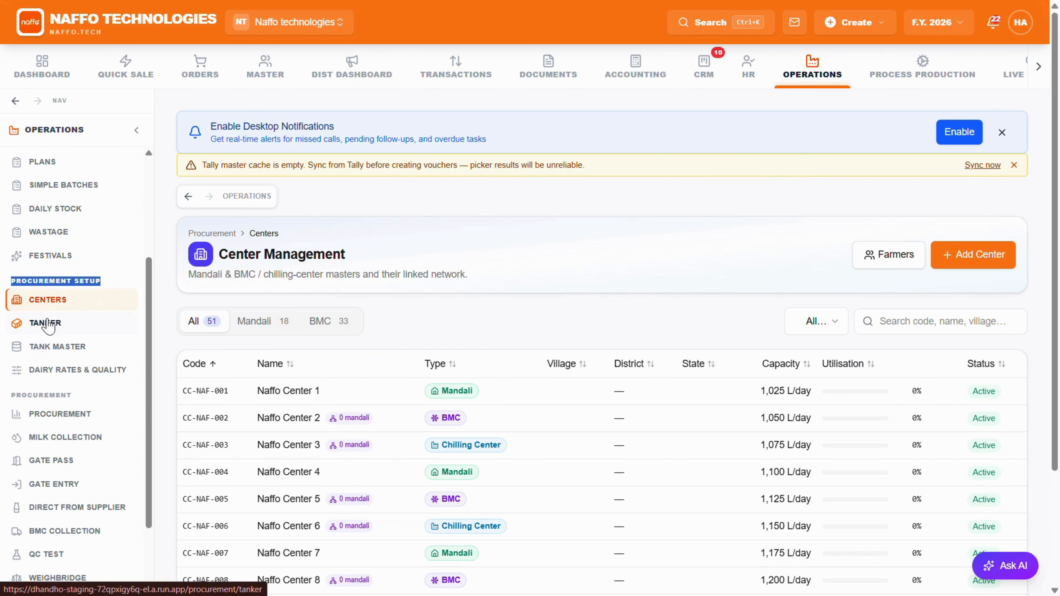
pyautogui.click(46, 324)
pyautogui.click(56, 349)
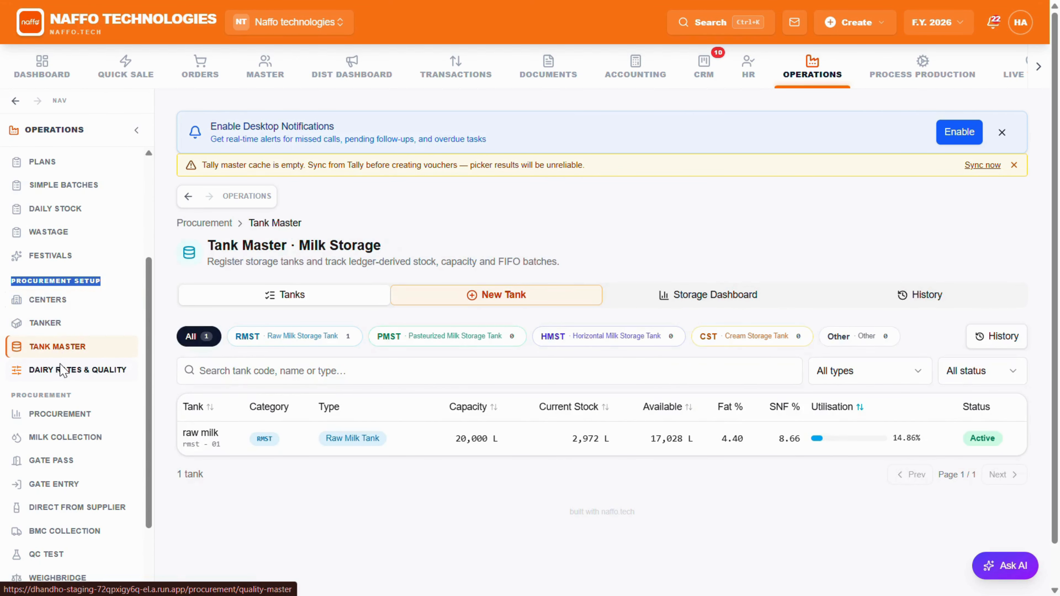
pyautogui.click(63, 371)
pyautogui.scroll(-3, 404, 349)
pyautogui.scroll(-6, 403, 350)
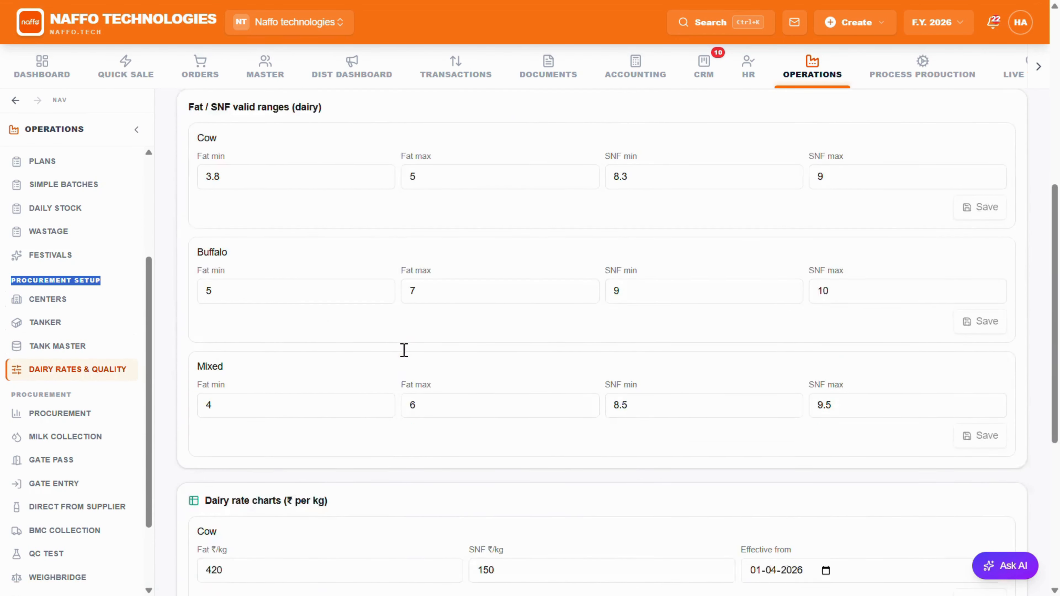
pyautogui.scroll(9, 376, 342)
pyautogui.click(84, 299)
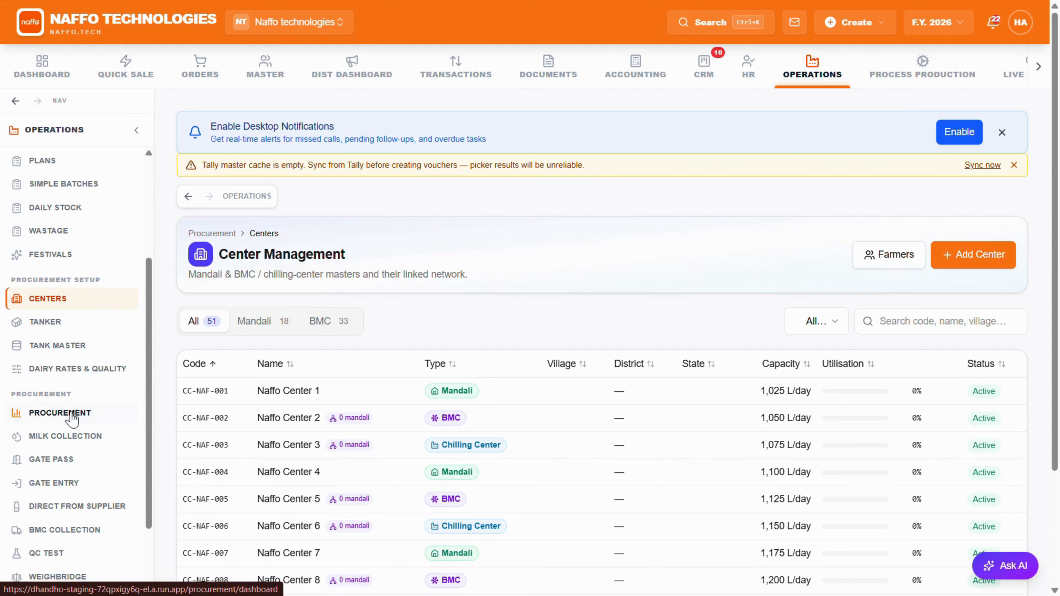
# Step: View the Milk Collection, Gate Pass, BMC Collection and Direct from Supplier pages of the procurement section
pyautogui.scroll(-2, 71, 416)
pyautogui.click(67, 344)
pyautogui.click(69, 368)
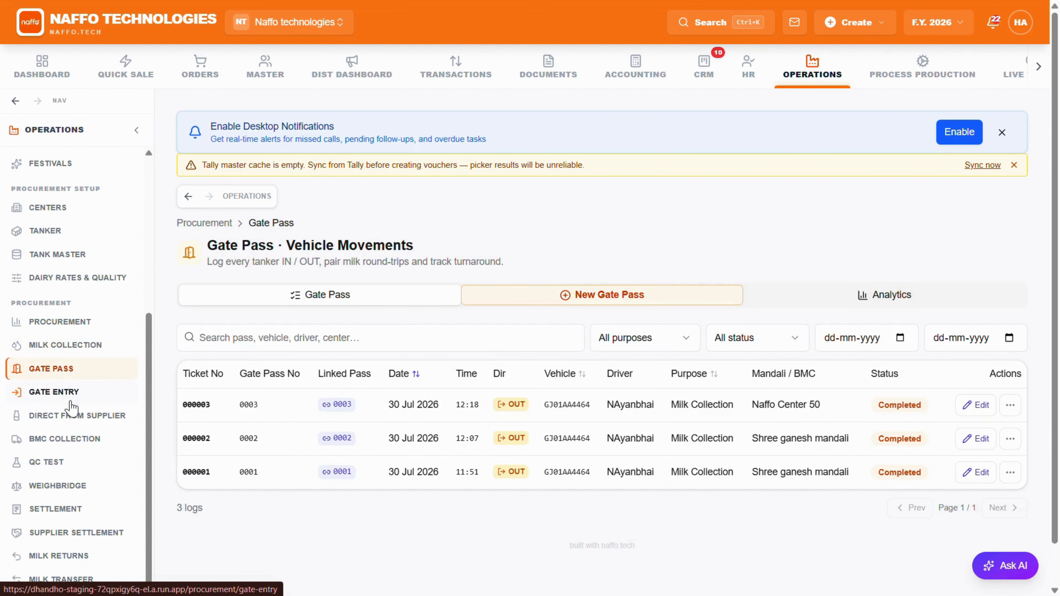
pyautogui.click(69, 439)
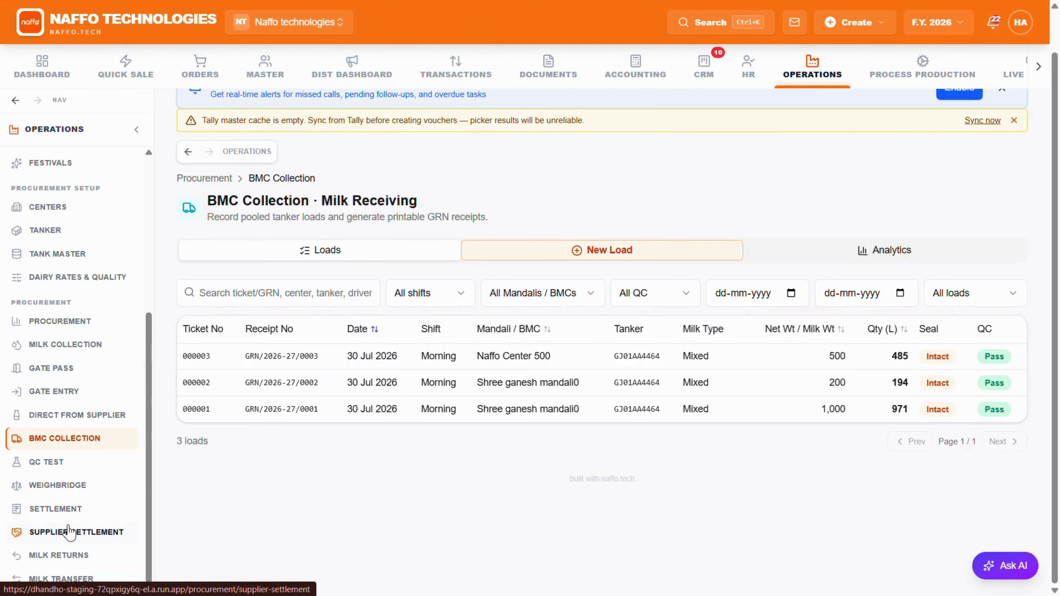
pyautogui.click(63, 415)
# Step: View the QC Test, Weighbridge, Settlement, Milk Returns and Milk Transfer pages in turn
pyautogui.click(60, 463)
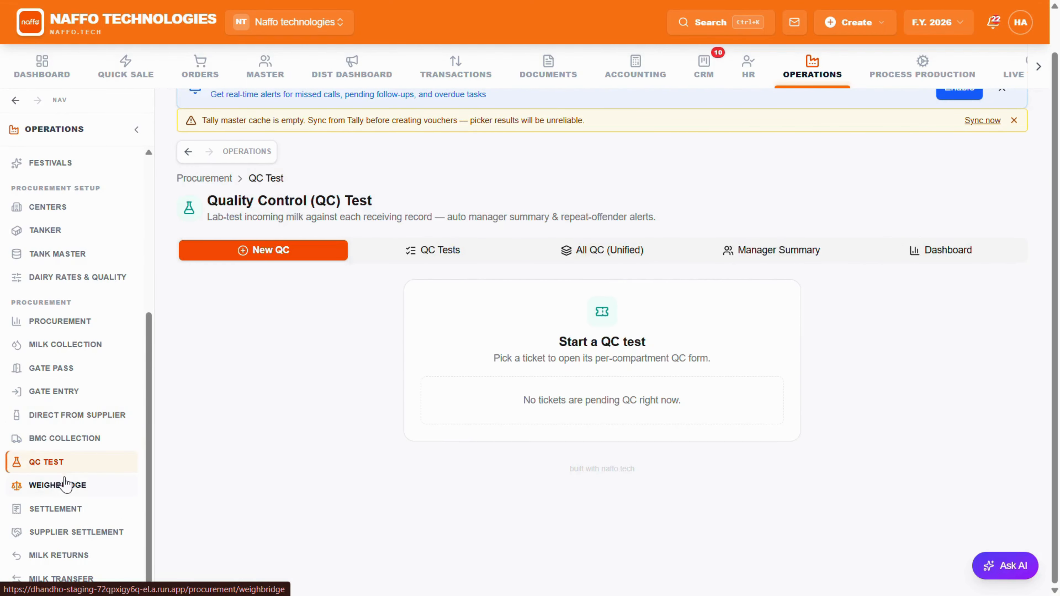
pyautogui.click(65, 486)
pyautogui.click(73, 510)
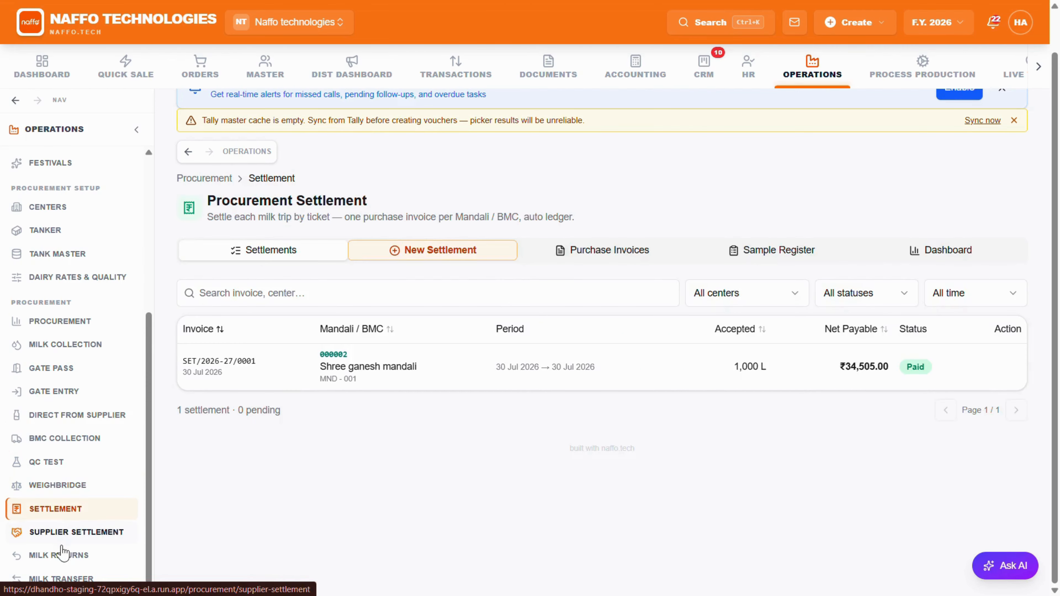
pyautogui.click(63, 557)
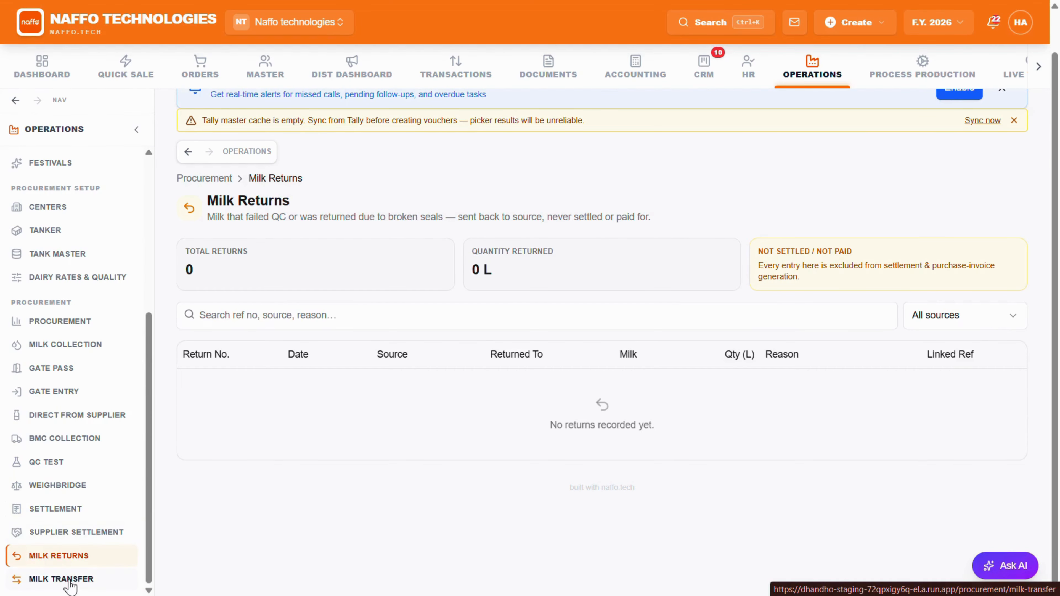
pyautogui.click(63, 579)
# Step: On the Procurement Dashboard map, drill into Gujarat, view the details of its Shree ganesh mandali center and close them
pyautogui.scroll(2, 64, 512)
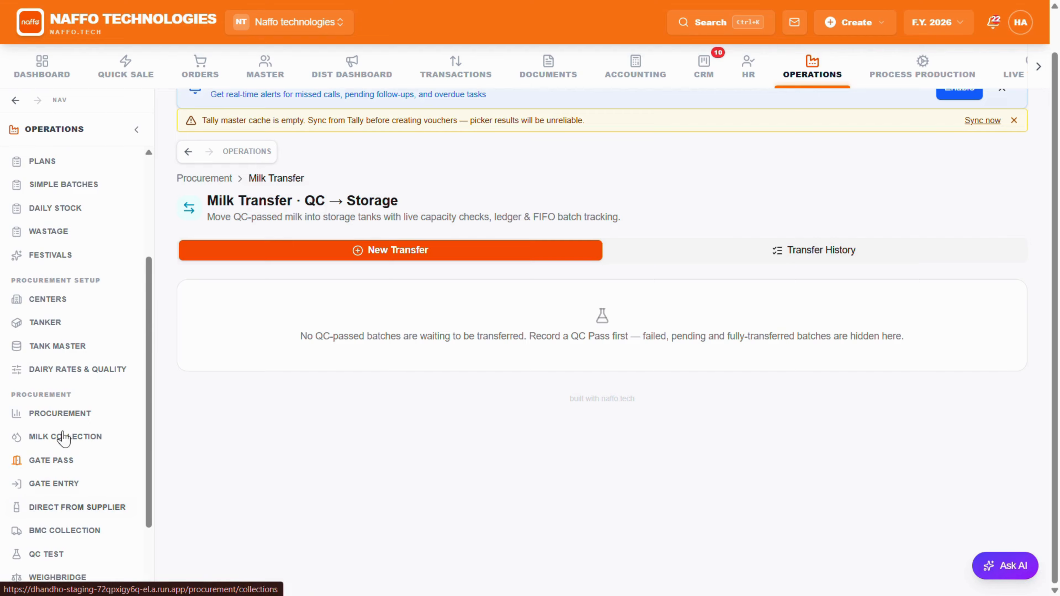
pyautogui.click(59, 413)
pyautogui.scroll(-2, 73, 391)
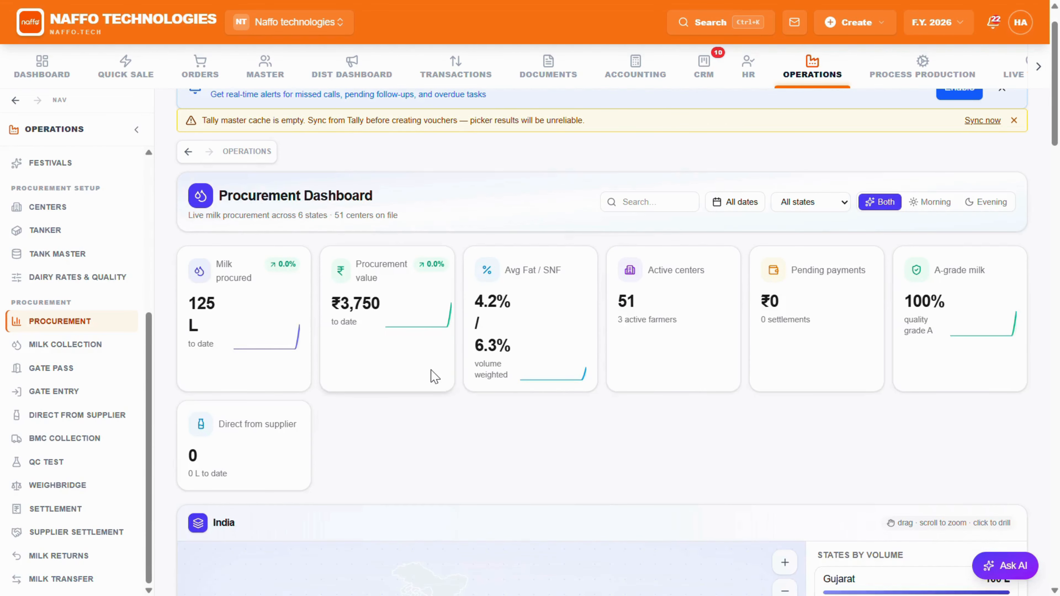
pyautogui.scroll(-10, 433, 374)
pyautogui.click(389, 274)
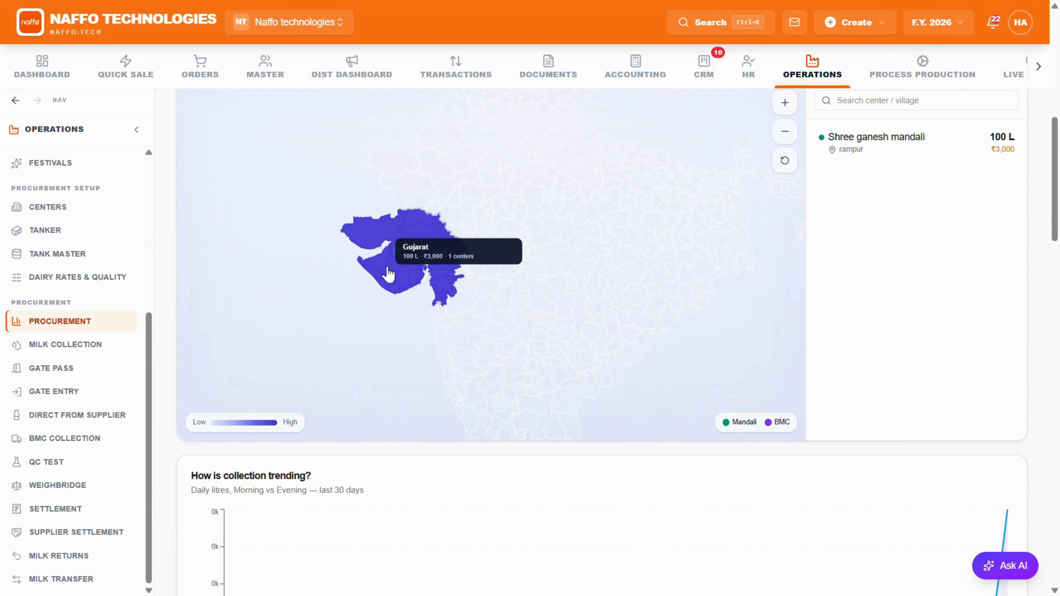
pyautogui.click(486, 250)
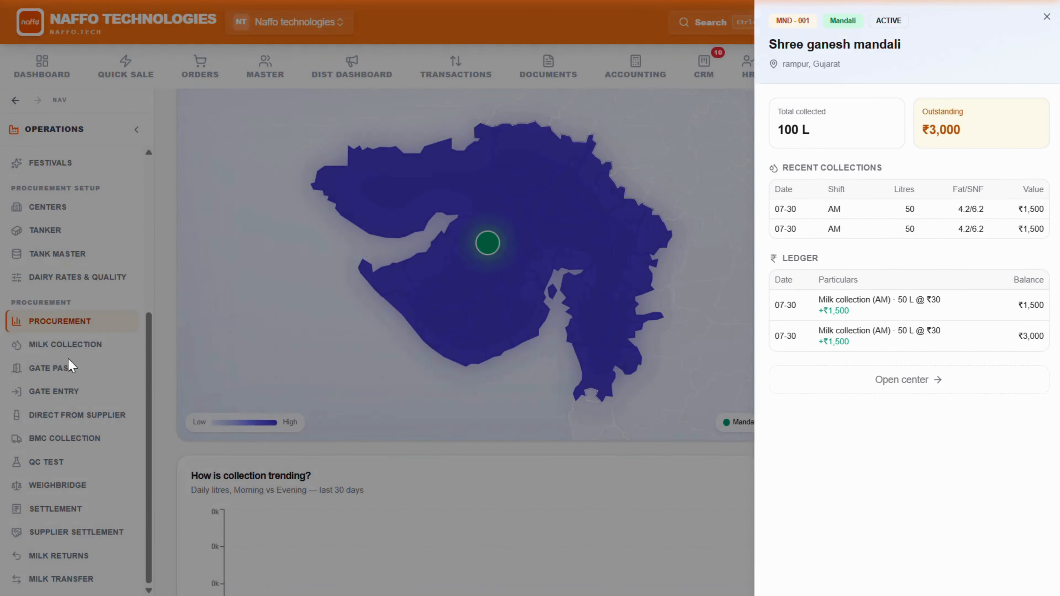
pyautogui.click(59, 359)
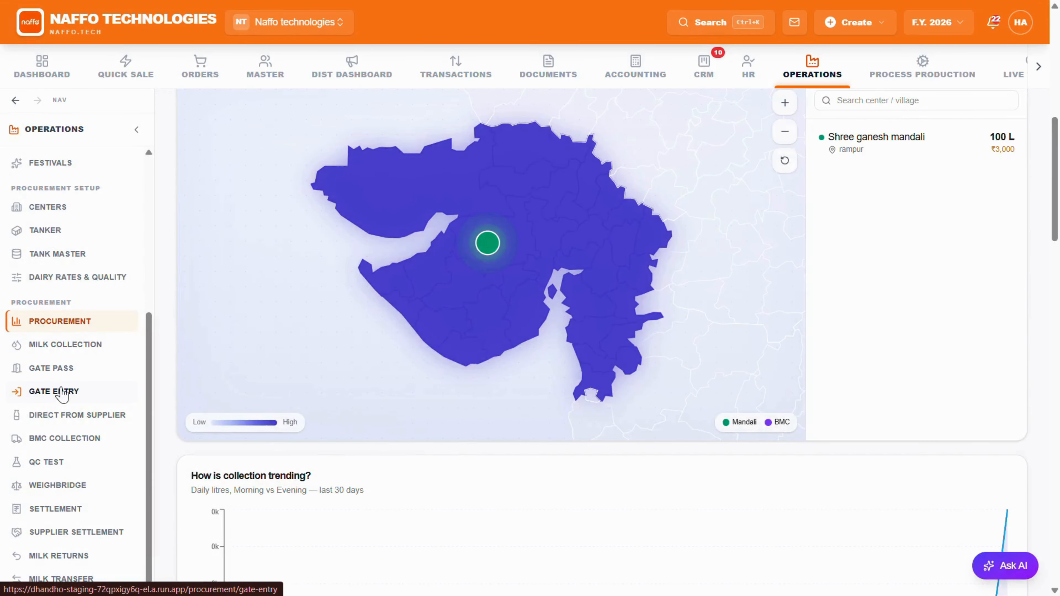
# Step: Start a Morning milk collection session for Naffo Center 11
pyautogui.click(63, 392)
pyautogui.click(65, 345)
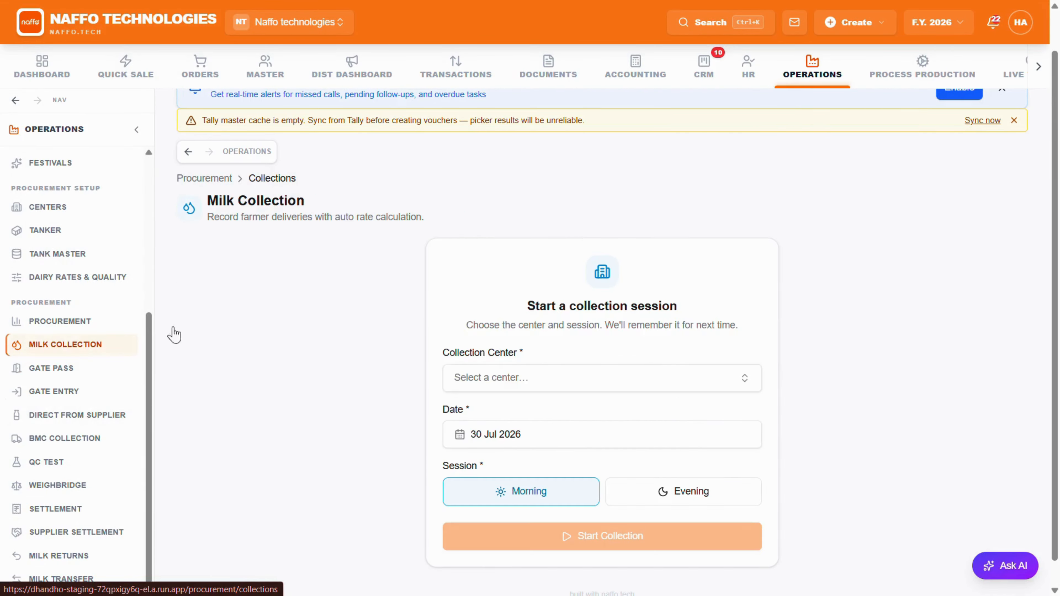
pyautogui.click(542, 377)
pyautogui.click(512, 221)
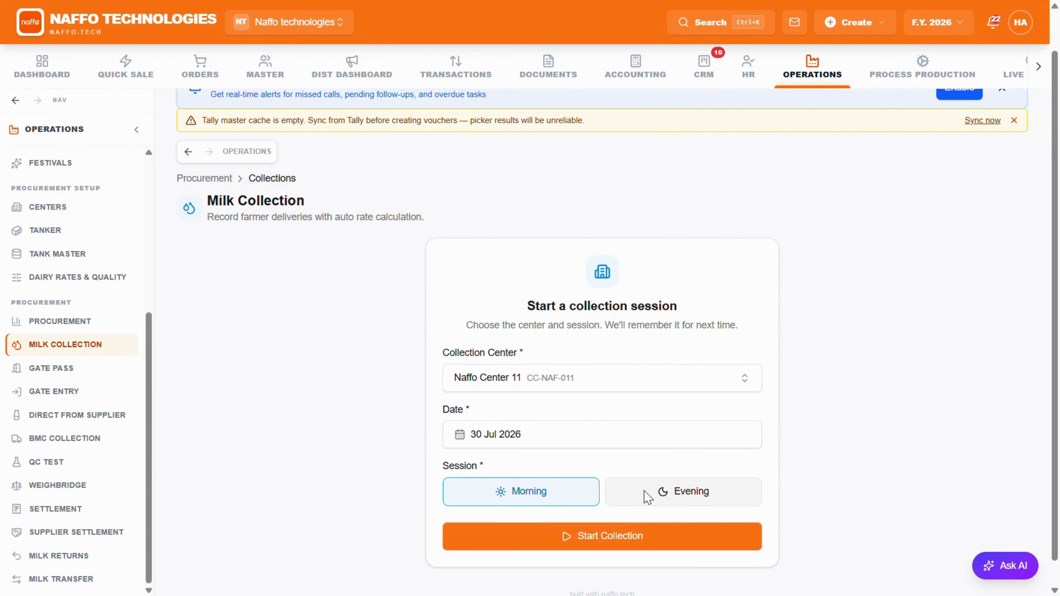
pyautogui.click(592, 536)
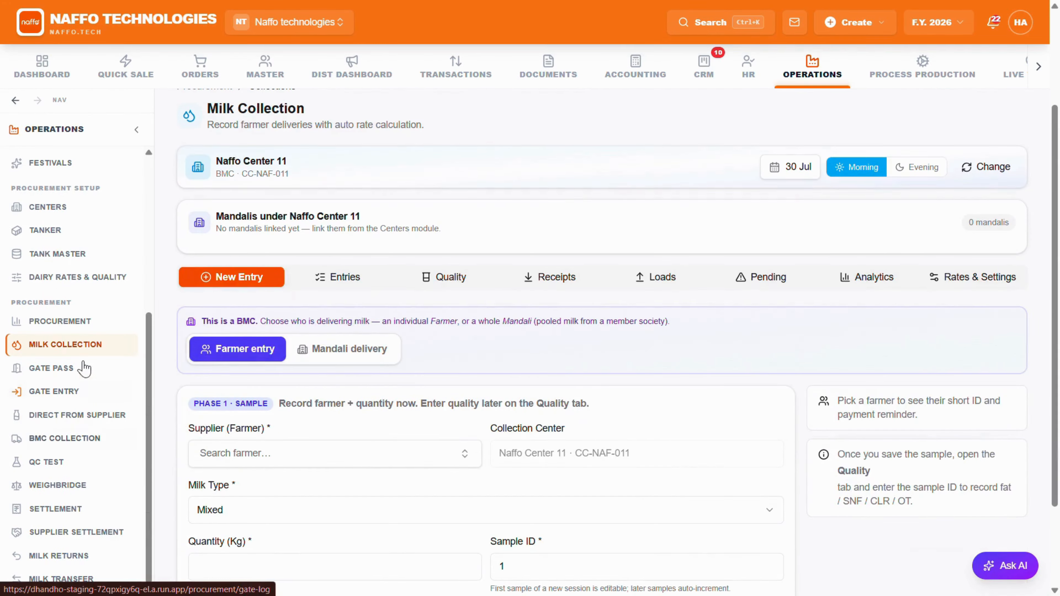
# Step: Open Dairy Rates & Quality, and examine the Procurement Dashboard's summary cards and India map
pyautogui.click(77, 279)
pyautogui.scroll(-9, 306, 360)
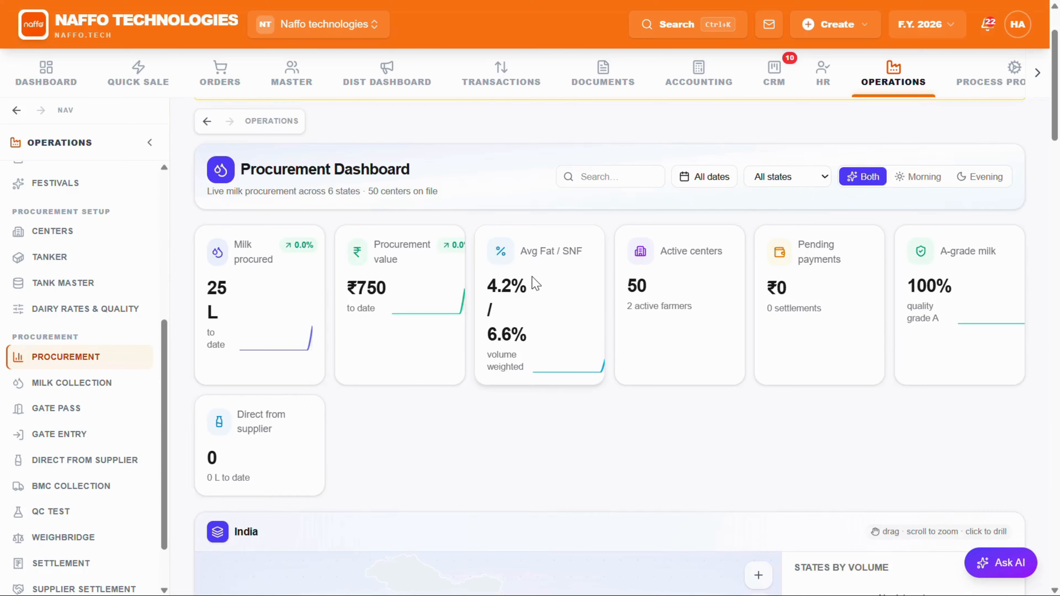
pyautogui.scroll(-2, 535, 284)
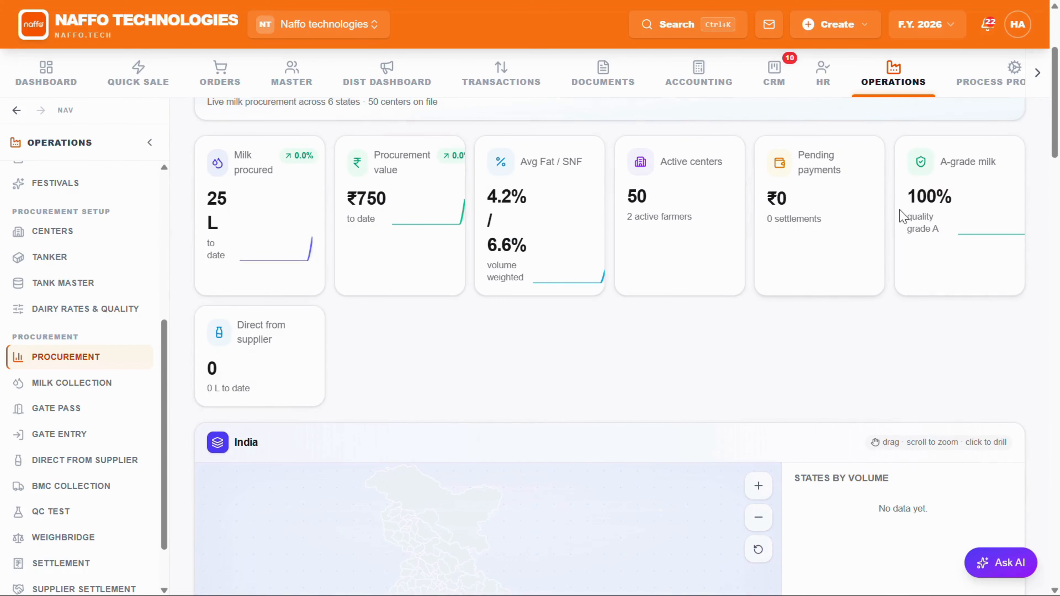
pyautogui.scroll(-2, 455, 266)
pyautogui.scroll(-2, 446, 269)
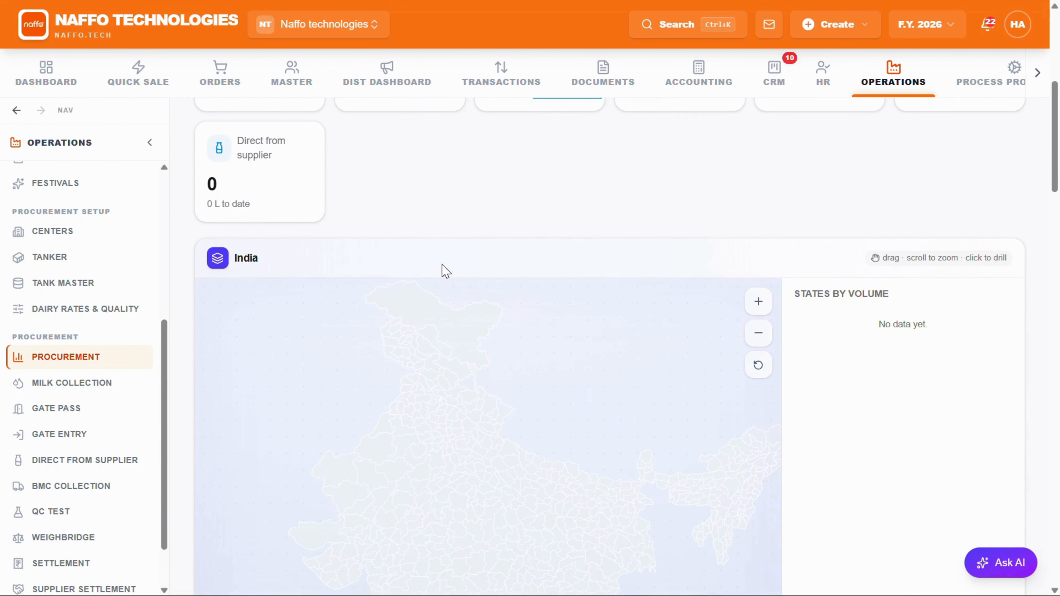
pyautogui.scroll(-2, 447, 267)
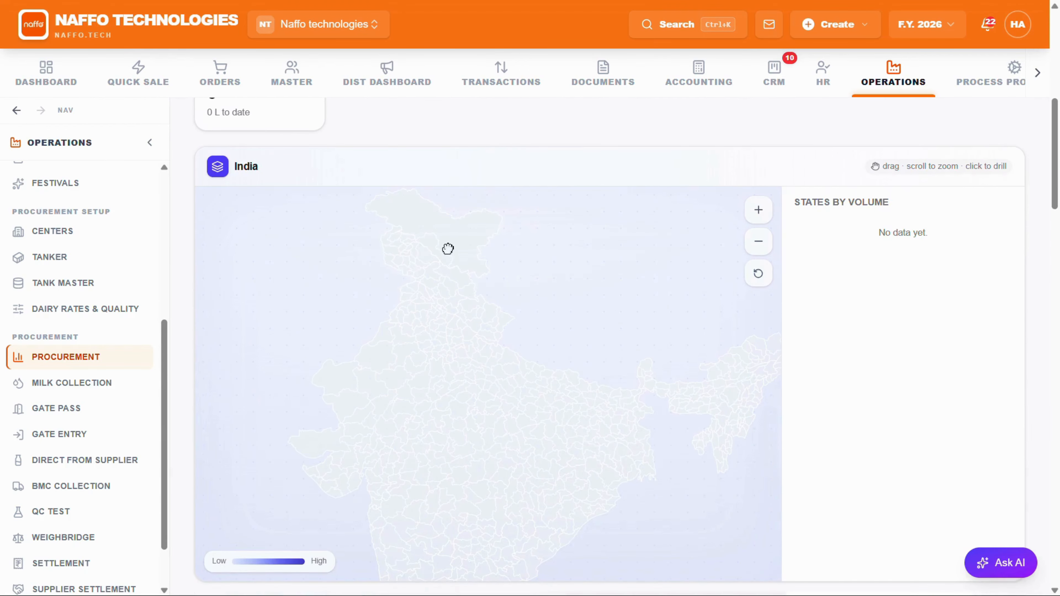
pyautogui.scroll(2, 409, 188)
pyautogui.scroll(10, 606, 144)
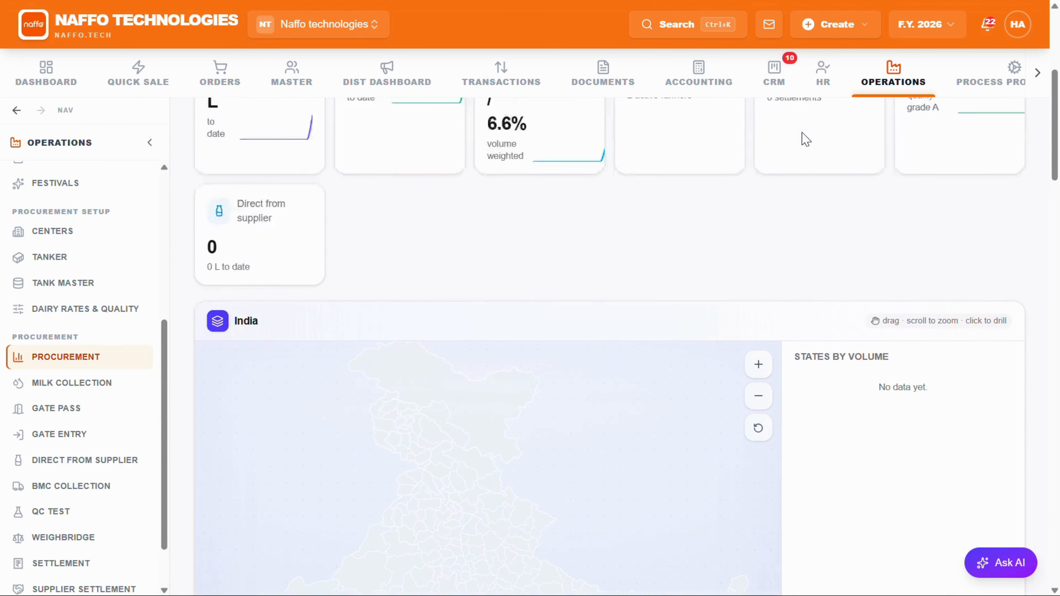
# Step: Check the Procurement Dashboard's search and date filters, and filter the dashboard by the state Punjab
pyautogui.click(609, 270)
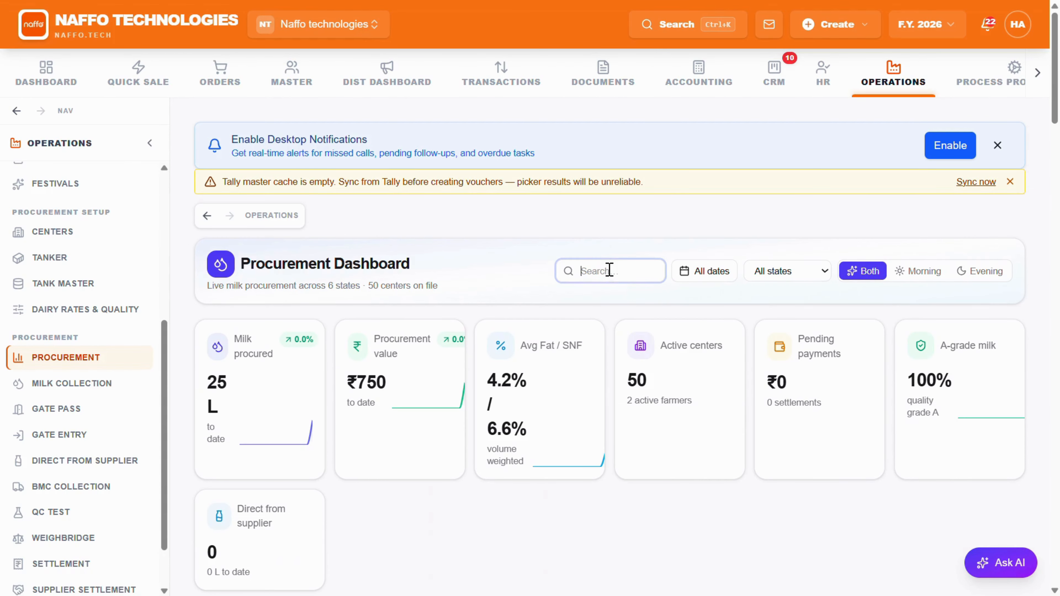
pyautogui.click(725, 272)
pyautogui.click(725, 272)
pyautogui.click(775, 272)
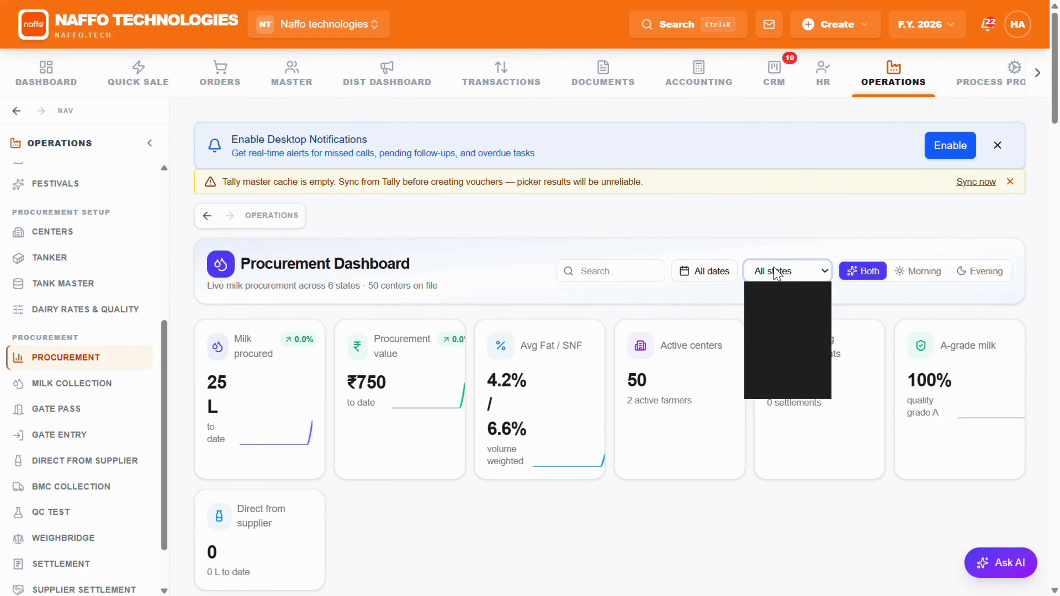
pyautogui.click(773, 306)
pyautogui.click(776, 272)
pyautogui.click(772, 355)
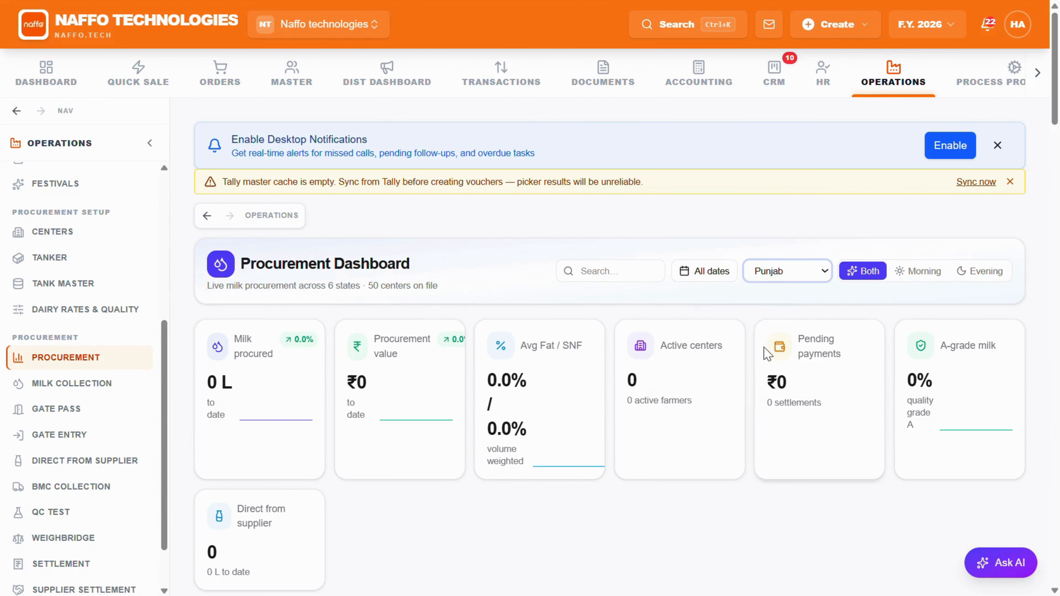
# Step: Examine the dashboard's map, collection trend, supplier, milk mix and payment charts, and the sub-modules overview
pyautogui.scroll(-5, 760, 353)
pyautogui.scroll(-10, 841, 289)
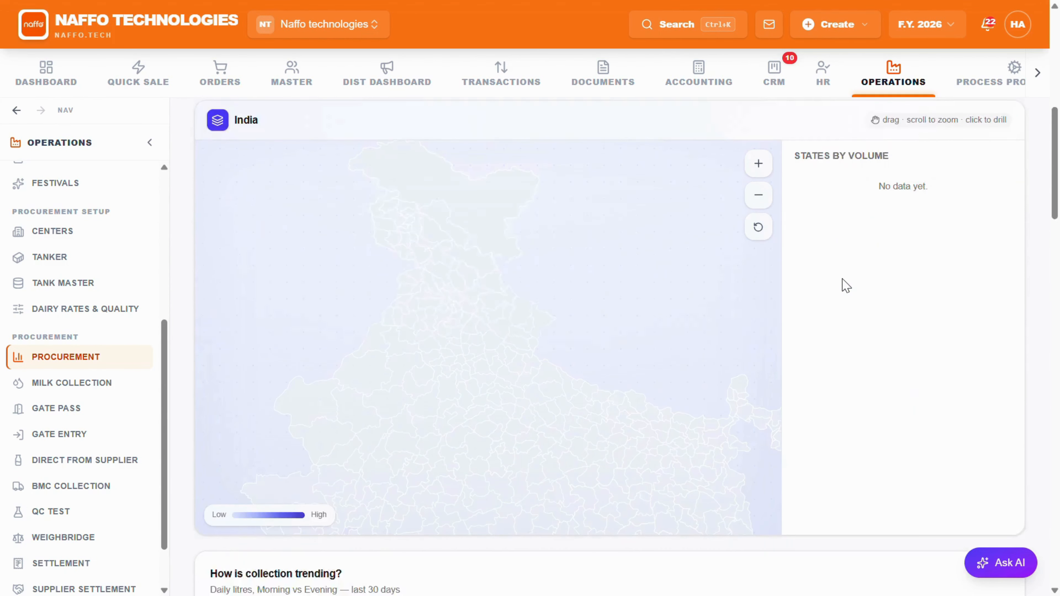
pyautogui.scroll(-9, 846, 285)
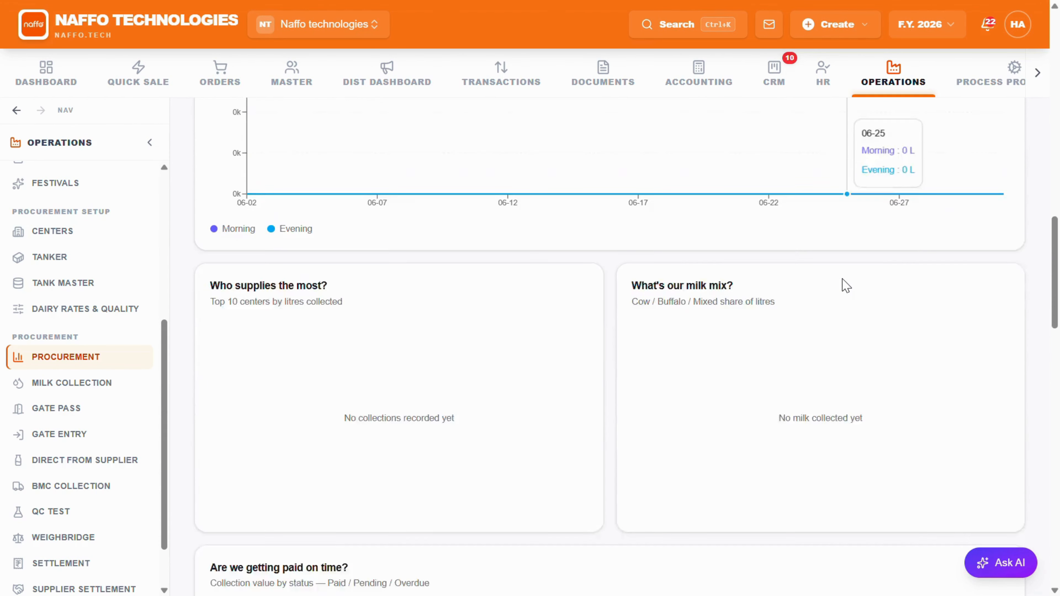
pyautogui.scroll(-10, 846, 286)
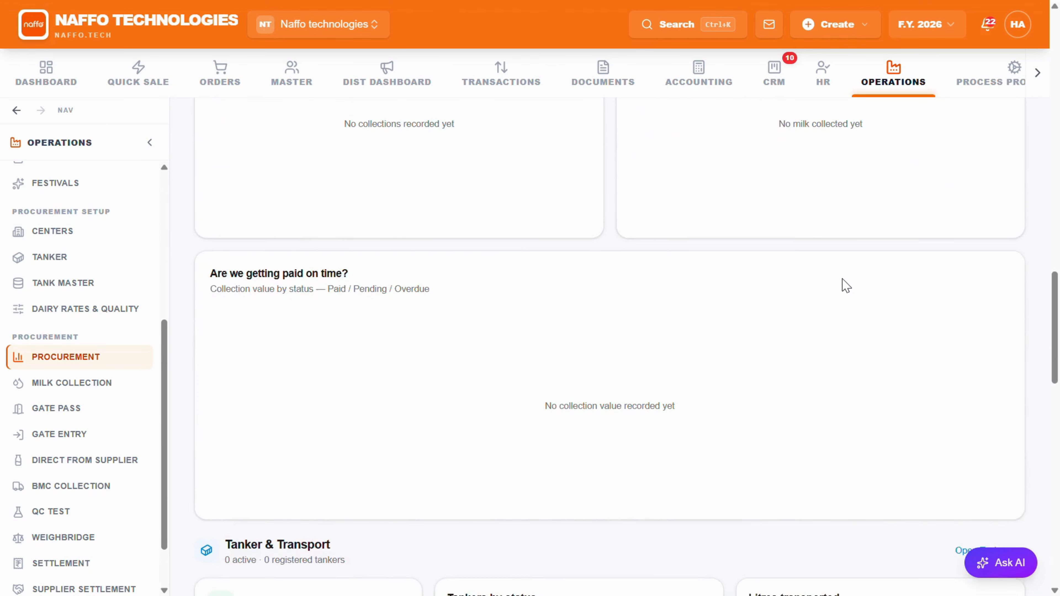
pyautogui.scroll(-10, 845, 286)
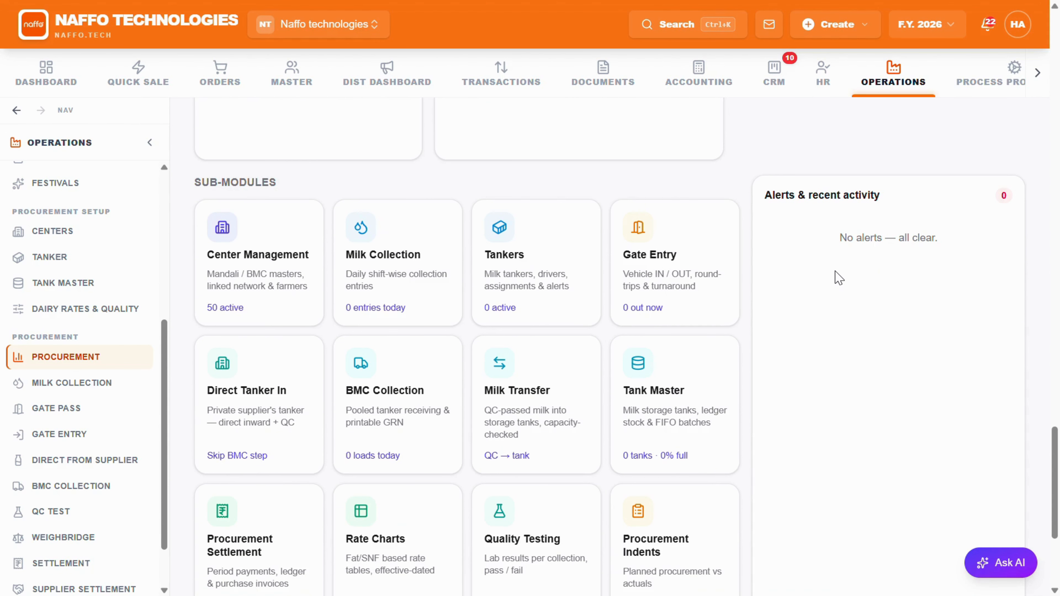
# Step: Open Center Management, start adding a new center and enter MND - 001 as its center code
pyautogui.click(409, 1)
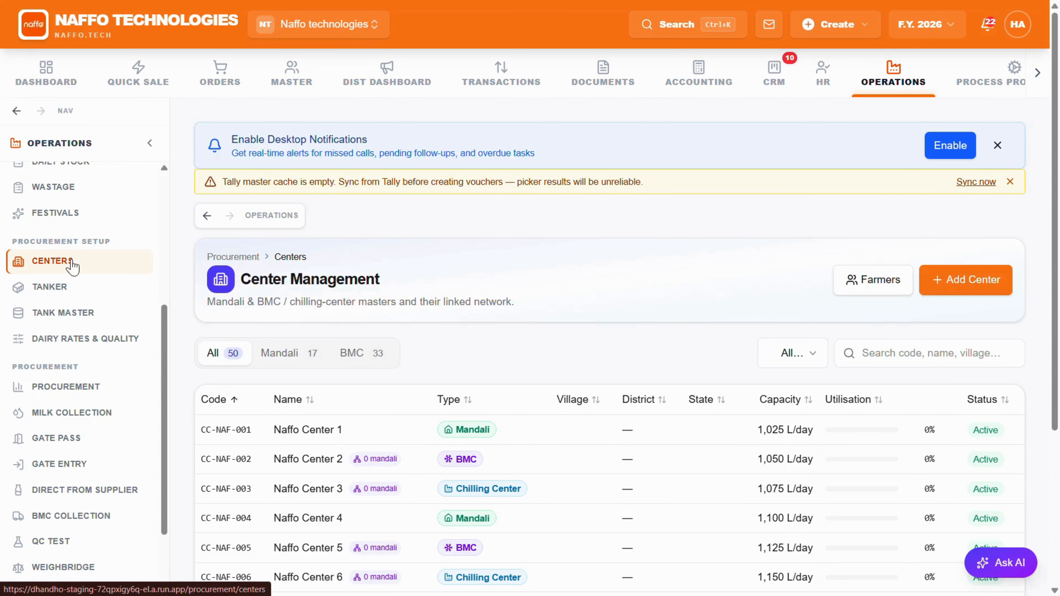
pyautogui.scroll(-5, 401, 363)
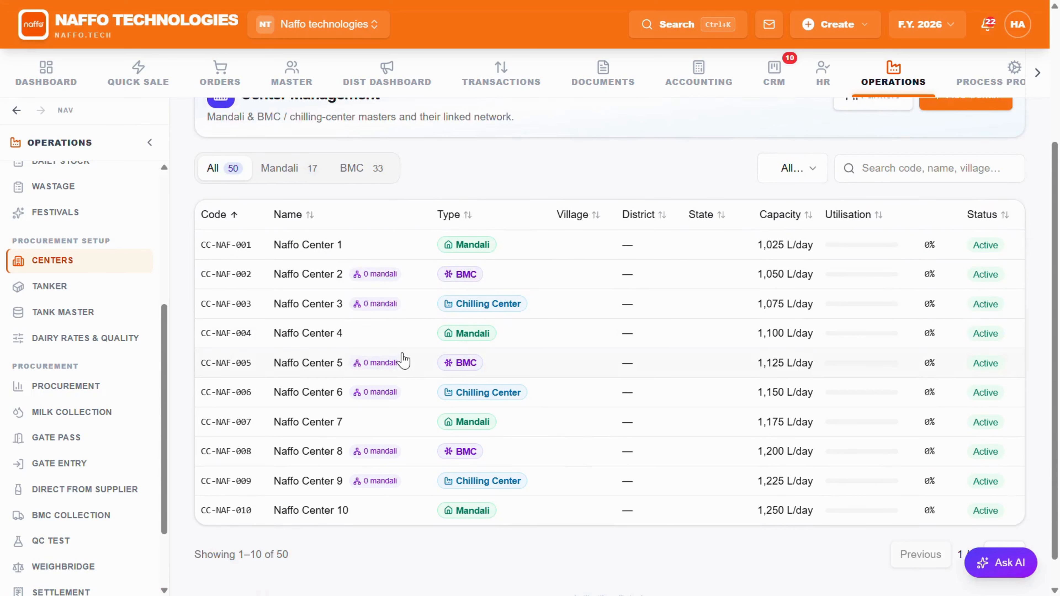
pyautogui.scroll(2, 407, 354)
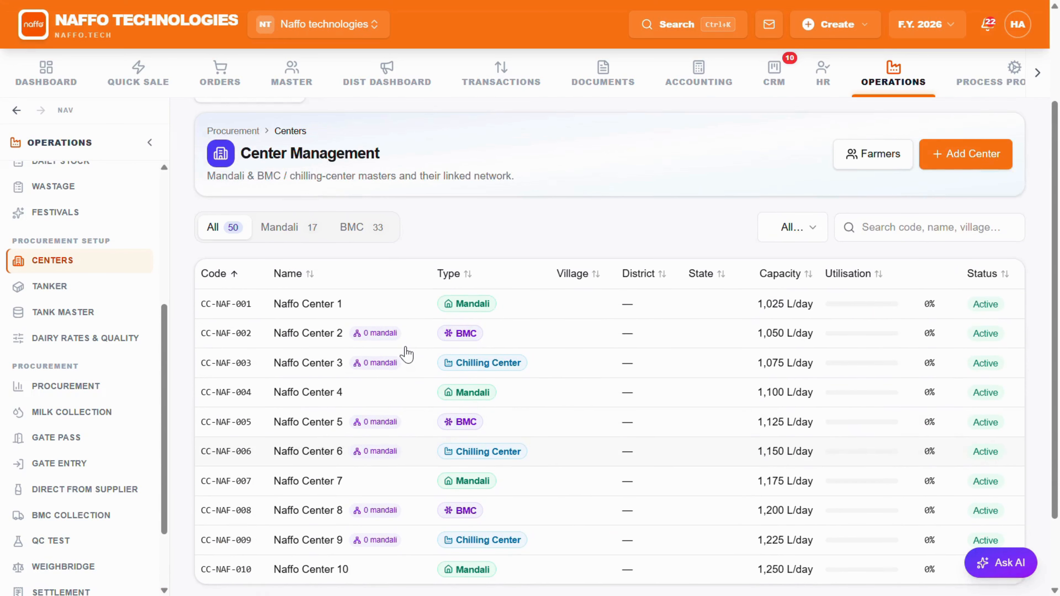
pyautogui.scroll(3, 402, 350)
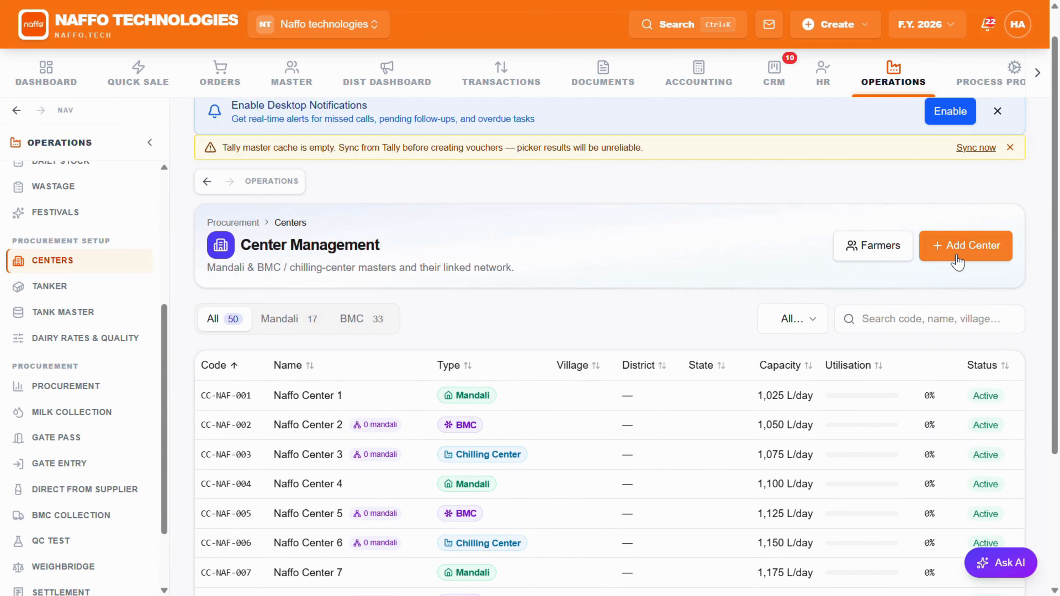
pyautogui.click(953, 249)
pyautogui.click(347, 354)
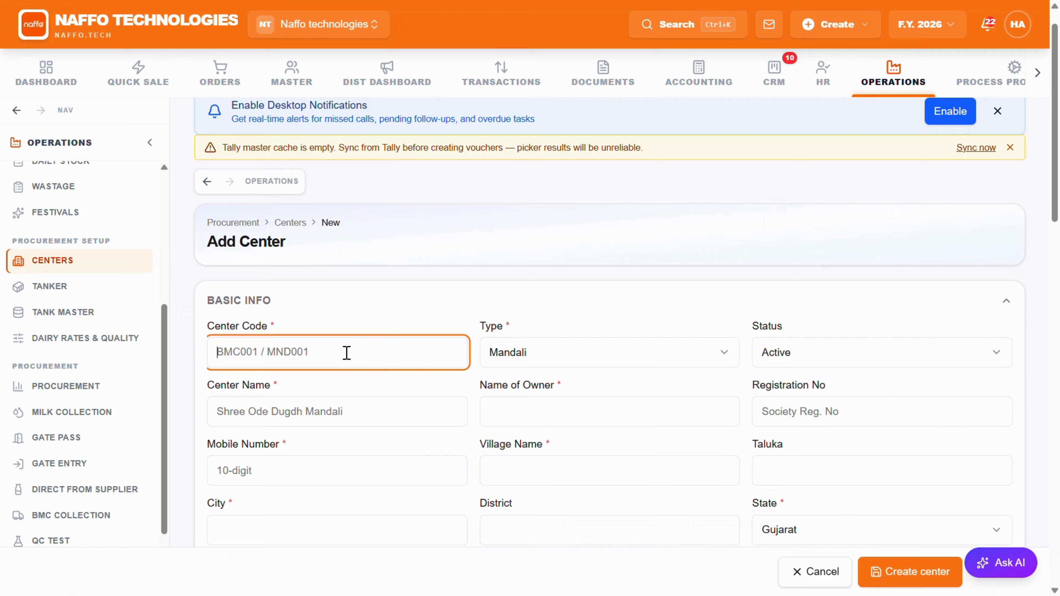
pyautogui.write('MND - 001')
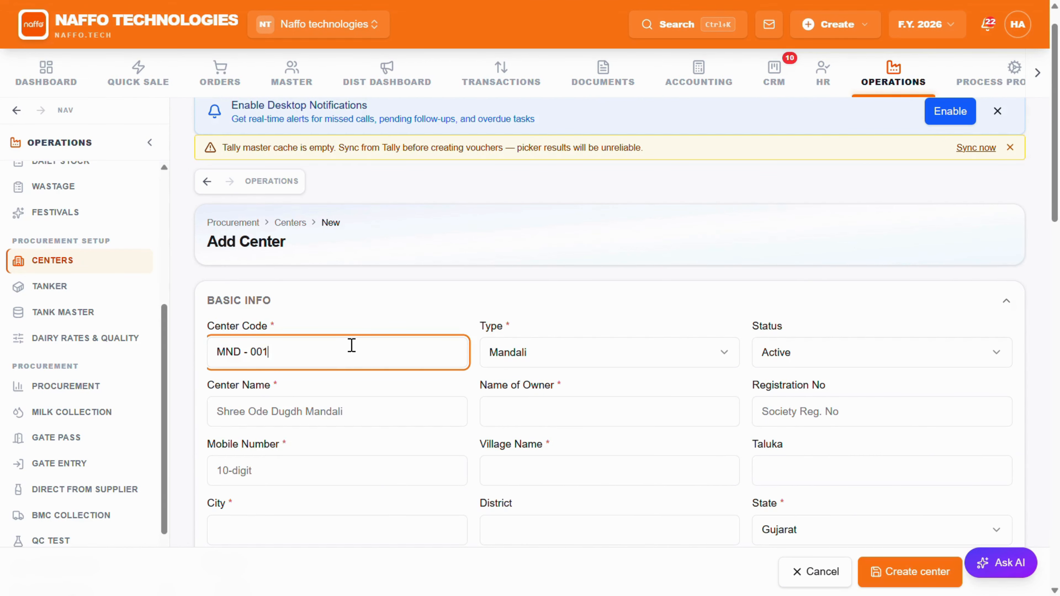
# Step: Name the new center Shree ganesh mandali and enter its mobile number
pyautogui.click(287, 422)
pyautogui.write('Shree ganesh mandali')
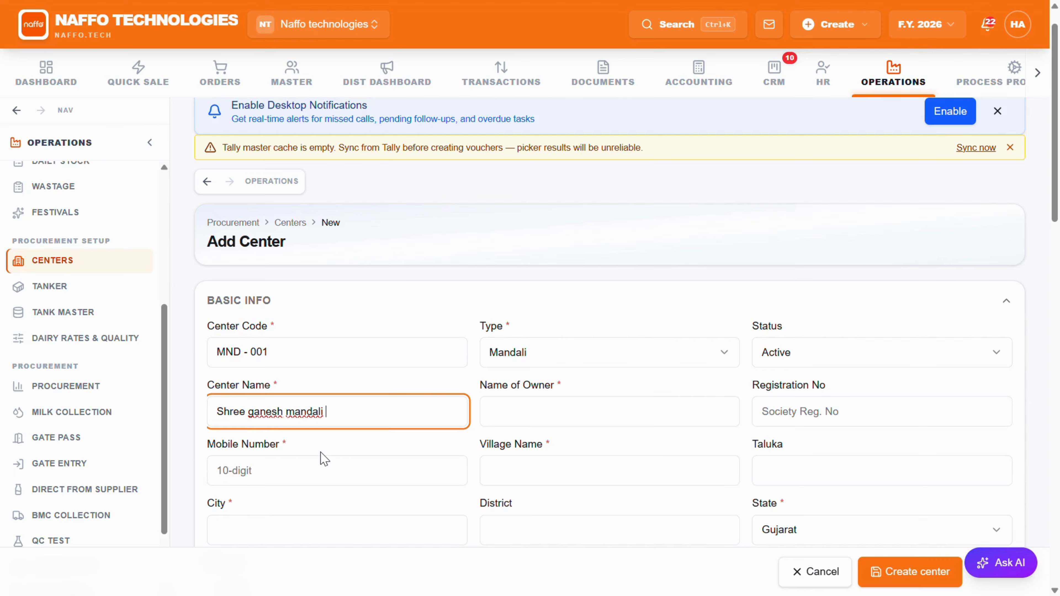
pyautogui.click(319, 469)
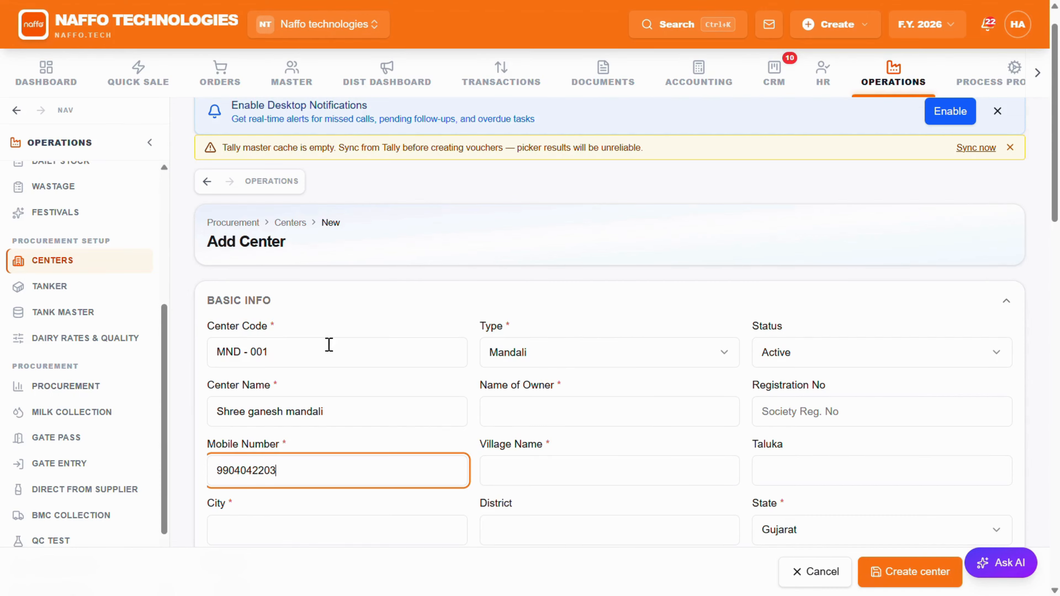
# Step: Enter the owner's name, and set the center's village to rampur and its city to talaja
pyautogui.click(501, 400)
pyautogui.press('Tab')
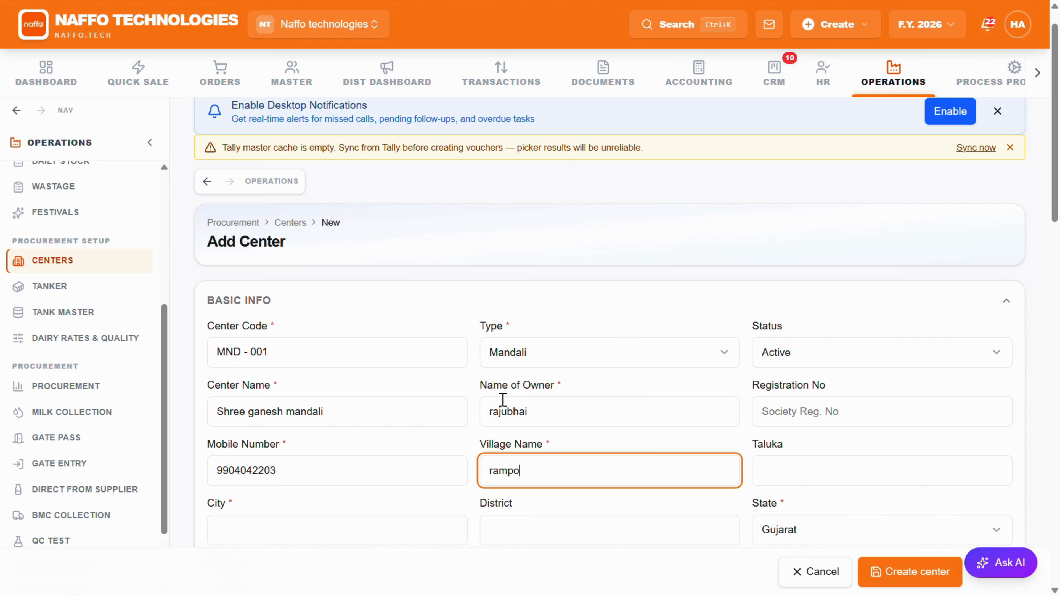
pyautogui.press('Tab')
pyautogui.press('Tab')
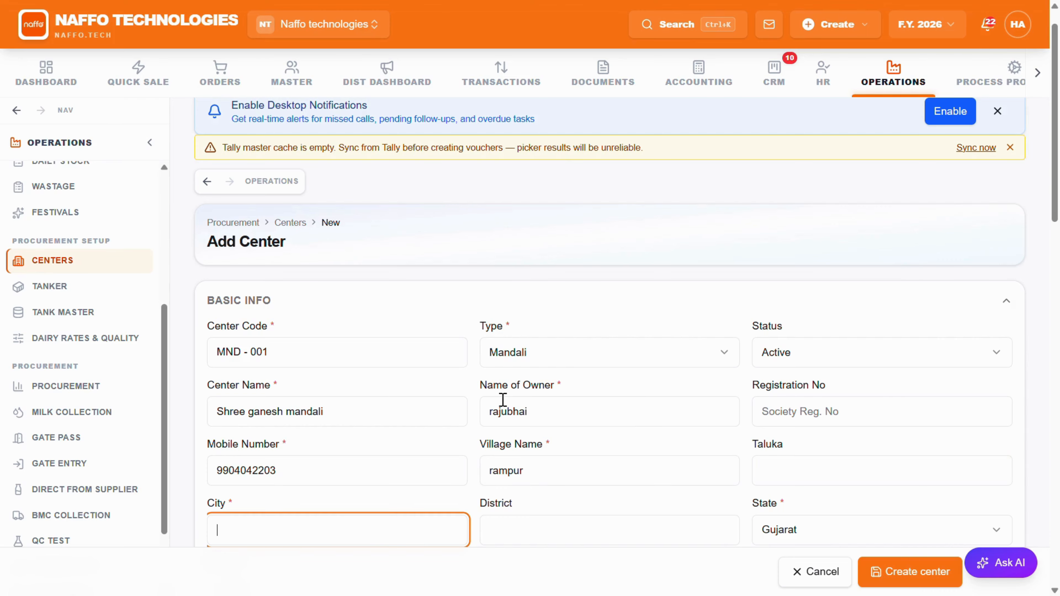
pyautogui.press('Tab')
pyautogui.press('Tab')
# Step: Set the center's supply frequency to Daily, ownership model to Private and distance from the dairy to 30 km
pyautogui.scroll(-10, 503, 400)
pyautogui.click(298, 311)
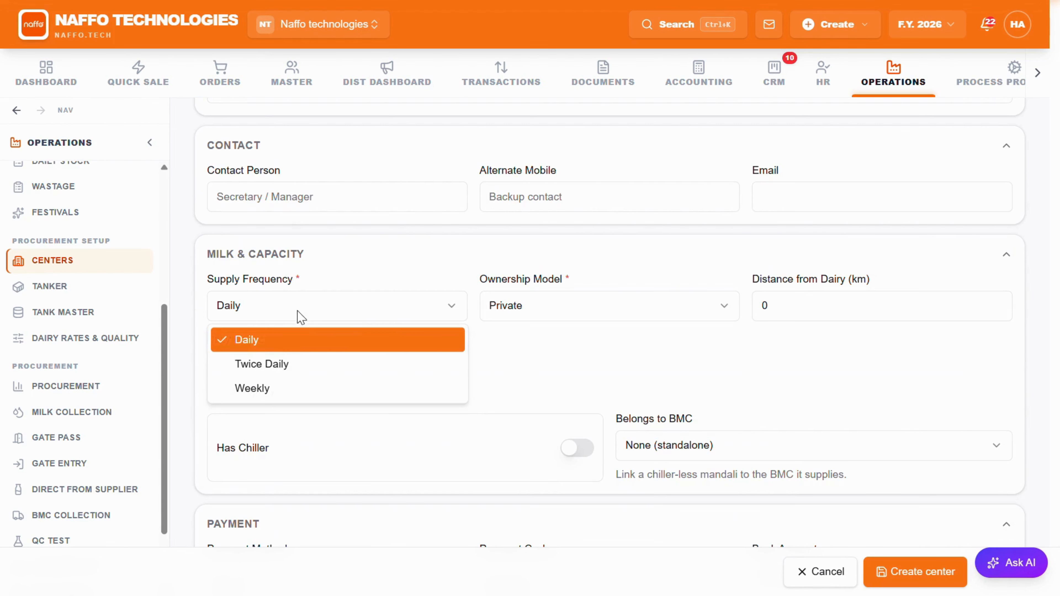
pyautogui.click(292, 341)
pyautogui.click(606, 308)
pyautogui.click(617, 339)
pyautogui.click(791, 314)
pyautogui.press('BackSpace')
pyautogui.write('30')
# Step: Set the center's daily capacity to 3000 litres and mark it as having a chiller
pyautogui.scroll(-2, 411, 337)
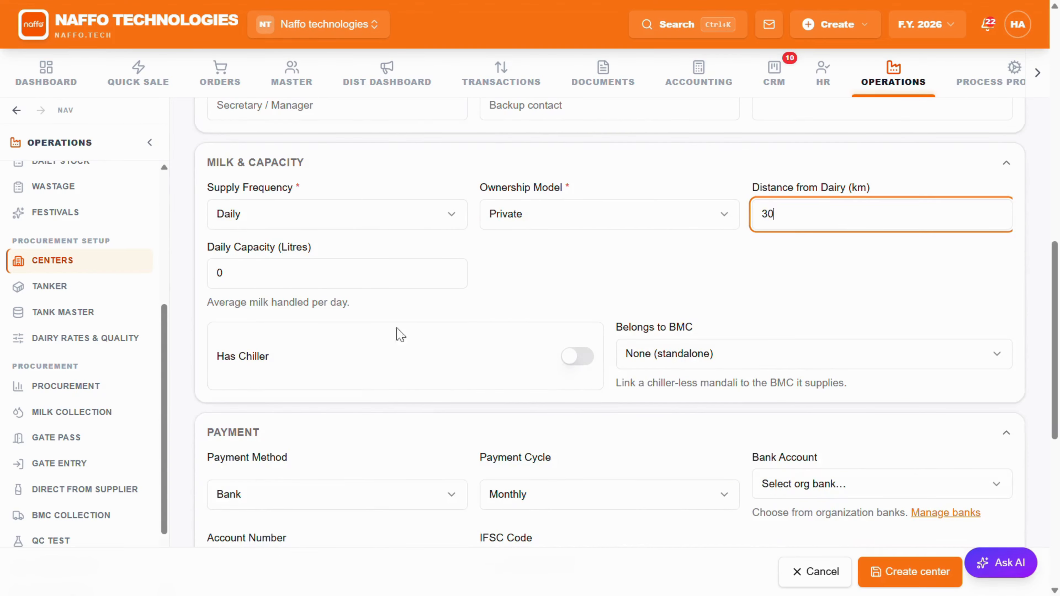
pyautogui.click(382, 286)
pyautogui.write('3000')
pyautogui.press('Tab')
pyautogui.press('space')
pyautogui.press('Tab')
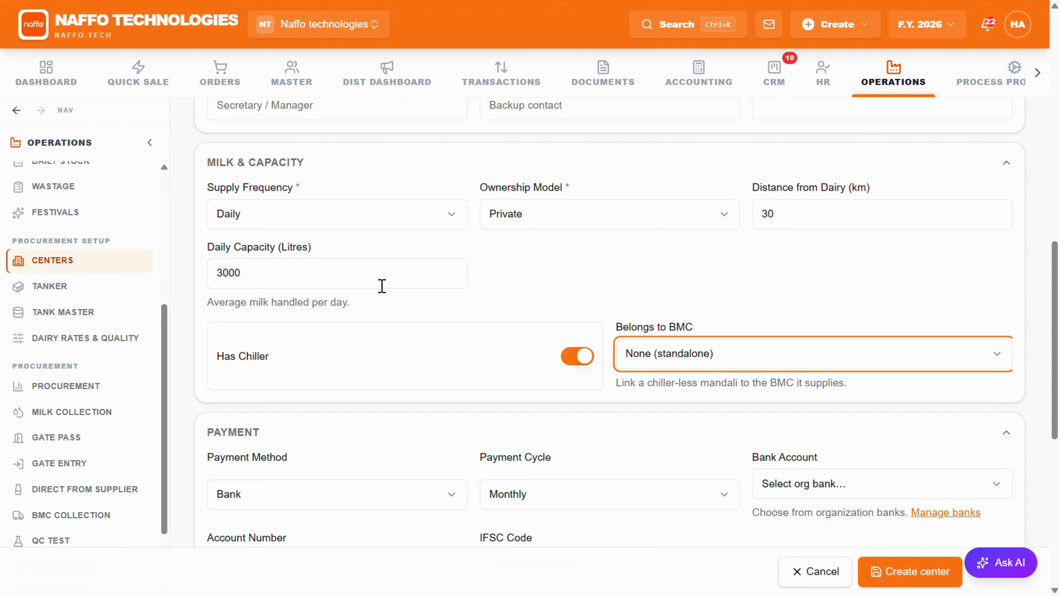
# Step: Leave the center standalone without a BMC and set its payment method to Cash
pyautogui.press('Tab')
pyautogui.press('Tab')
pyautogui.press('Tab')
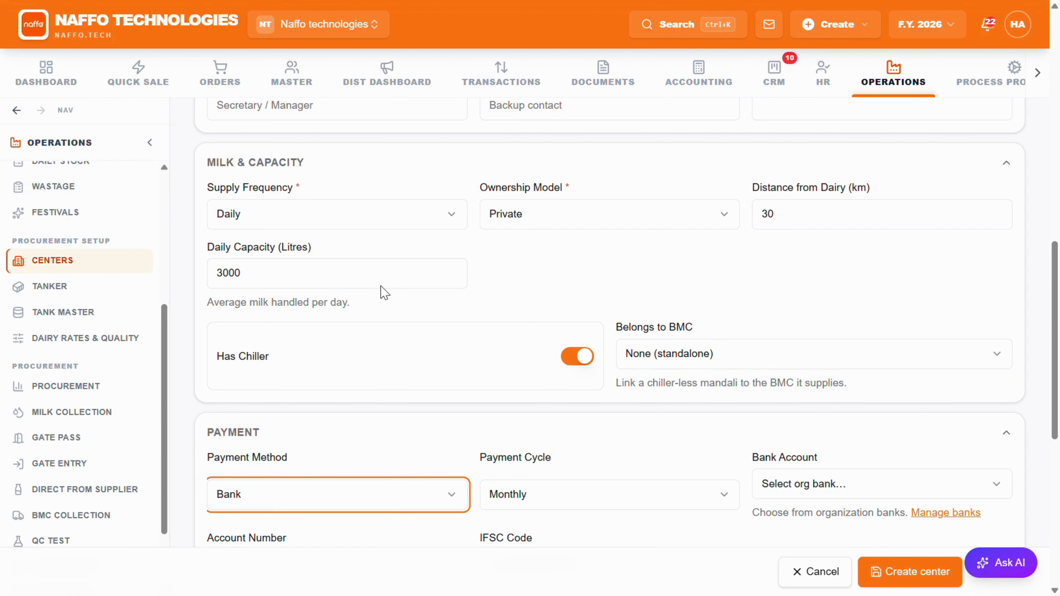
pyautogui.press('space')
pyautogui.press('Down')
pyautogui.press('Return')
# Step: Mark BMR as available for the center and create the center
pyautogui.scroll(-5, 381, 301)
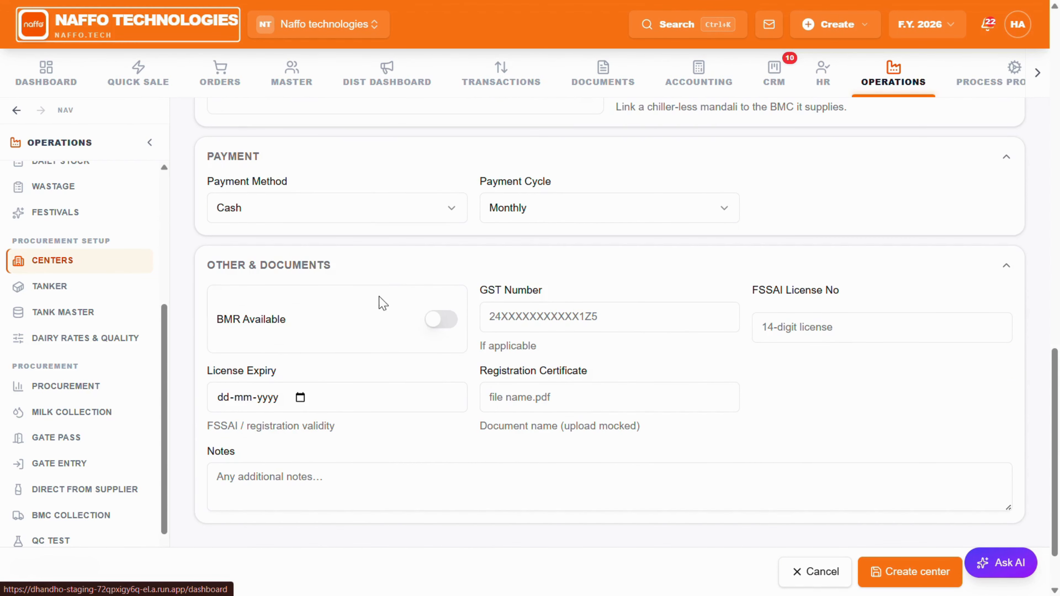
pyautogui.click(446, 321)
pyautogui.scroll(-2, 438, 301)
pyautogui.scroll(5, 799, 467)
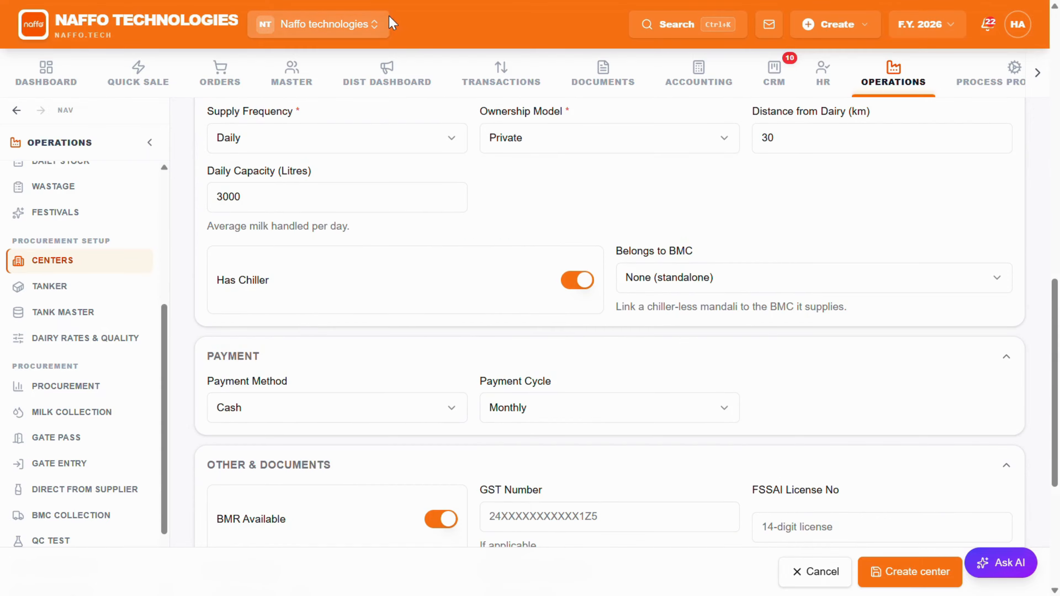
pyautogui.scroll(2, 570, 170)
pyautogui.click(881, 581)
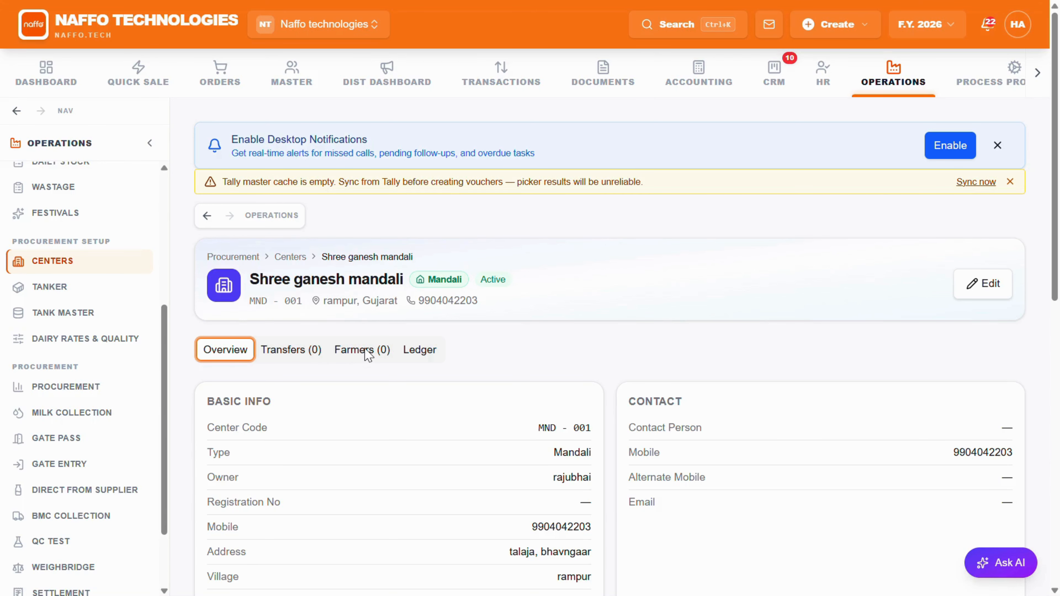
# Step: Start adding a farmer to Shree ganesh mandali, entering the farmer's name and mobile number
pyautogui.click(457, 29)
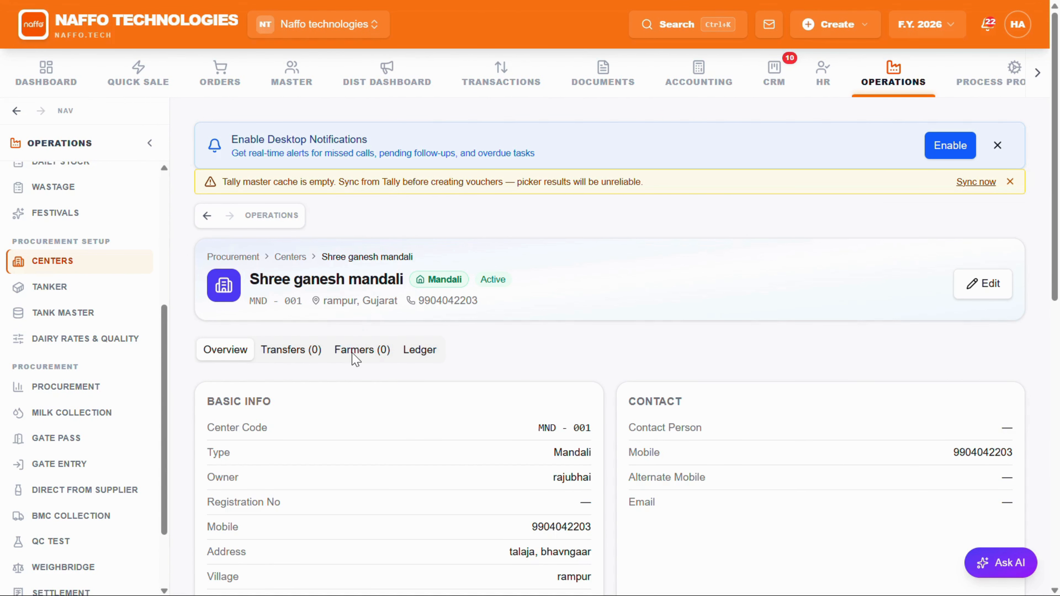
pyautogui.click(355, 358)
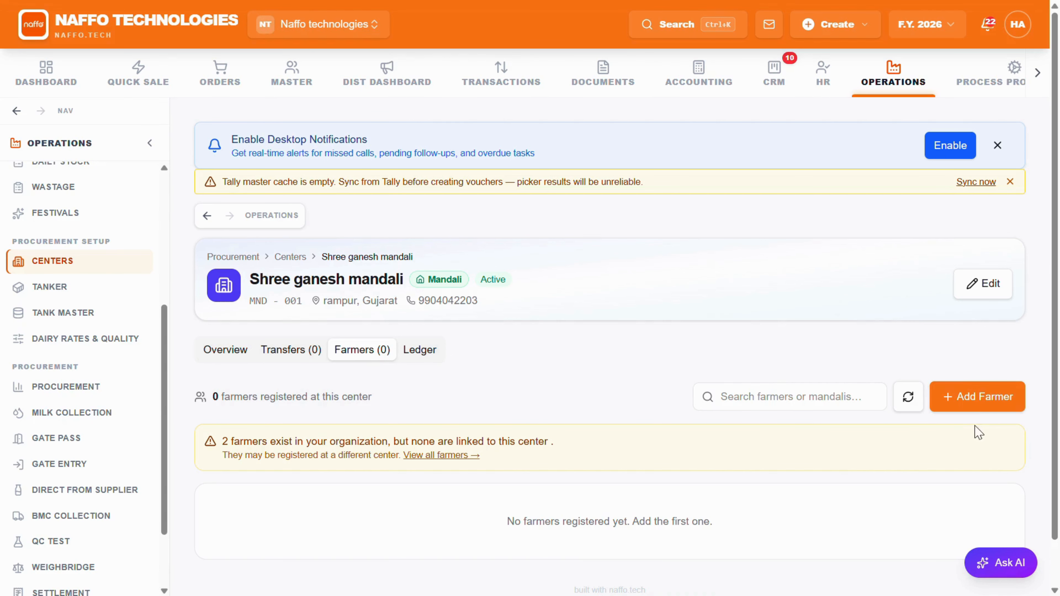
pyautogui.click(976, 397)
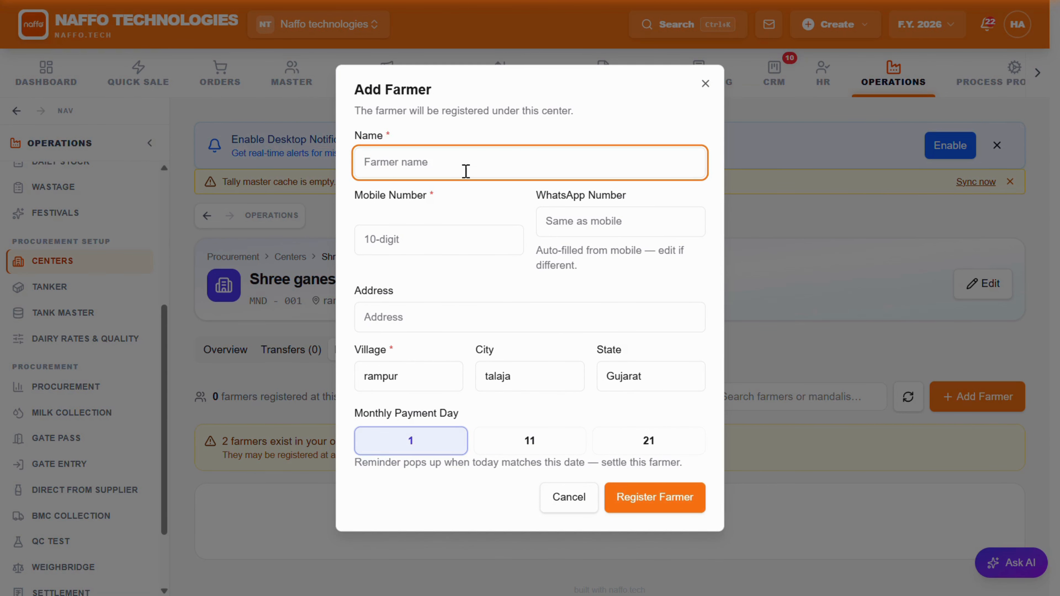
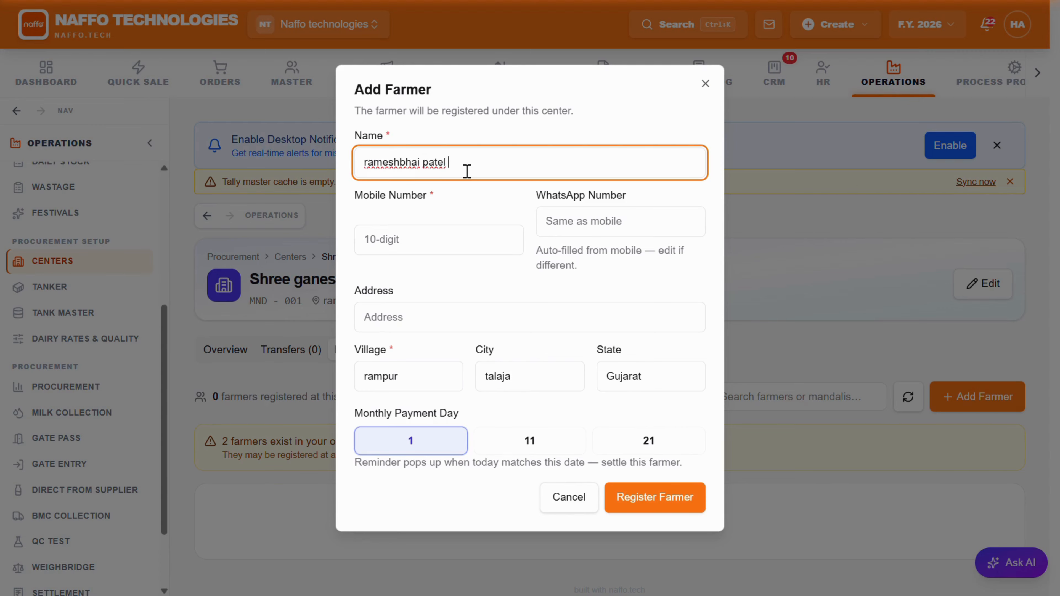
pyautogui.click(378, 261)
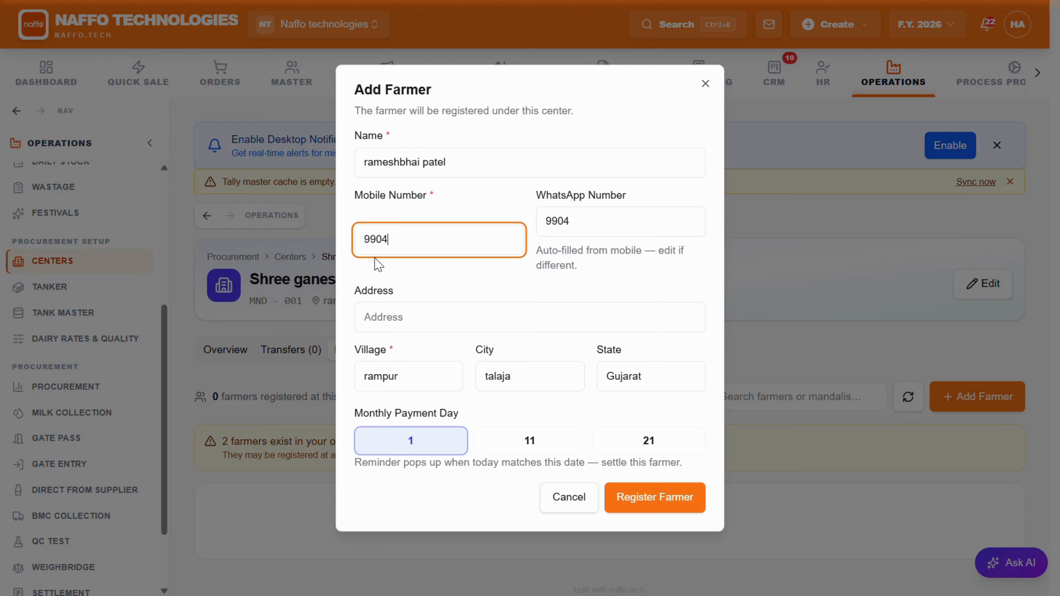
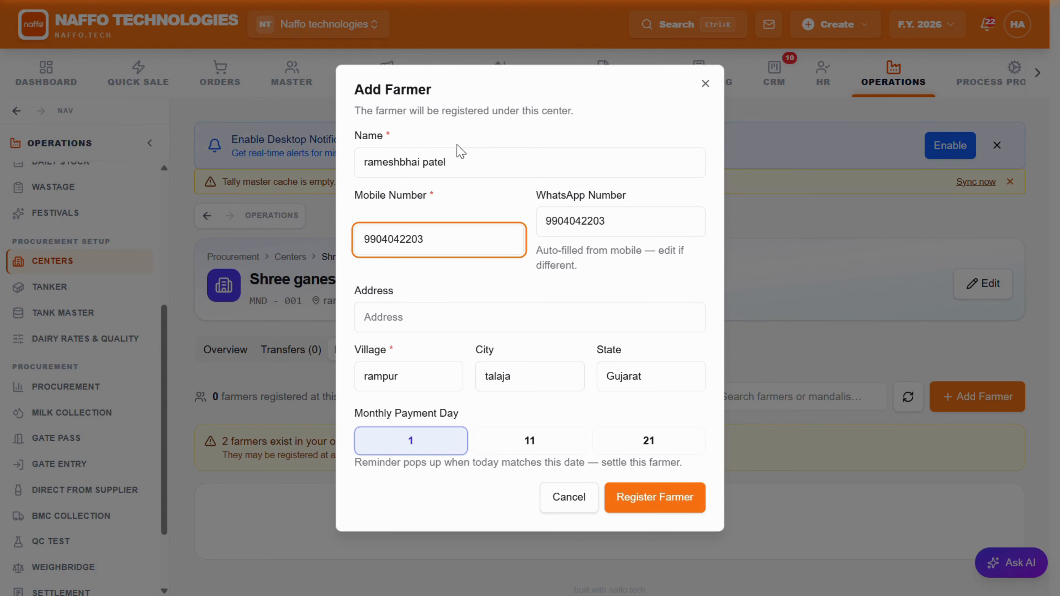
# Step: Set the farmer's monthly payment day to 11 and register the farmer
pyautogui.click(395, 376)
pyautogui.click(514, 449)
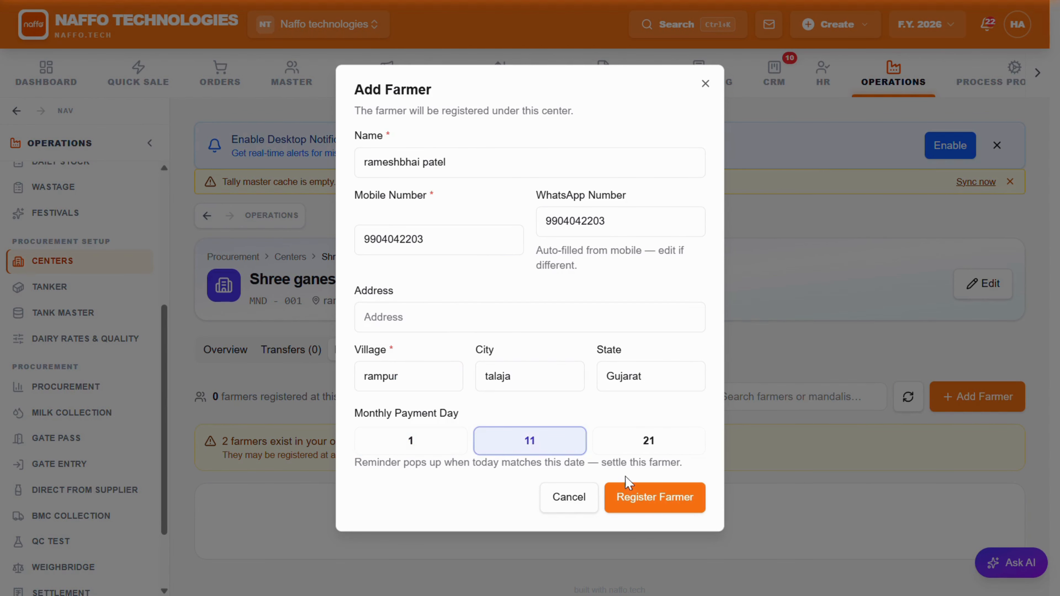
pyautogui.click(633, 497)
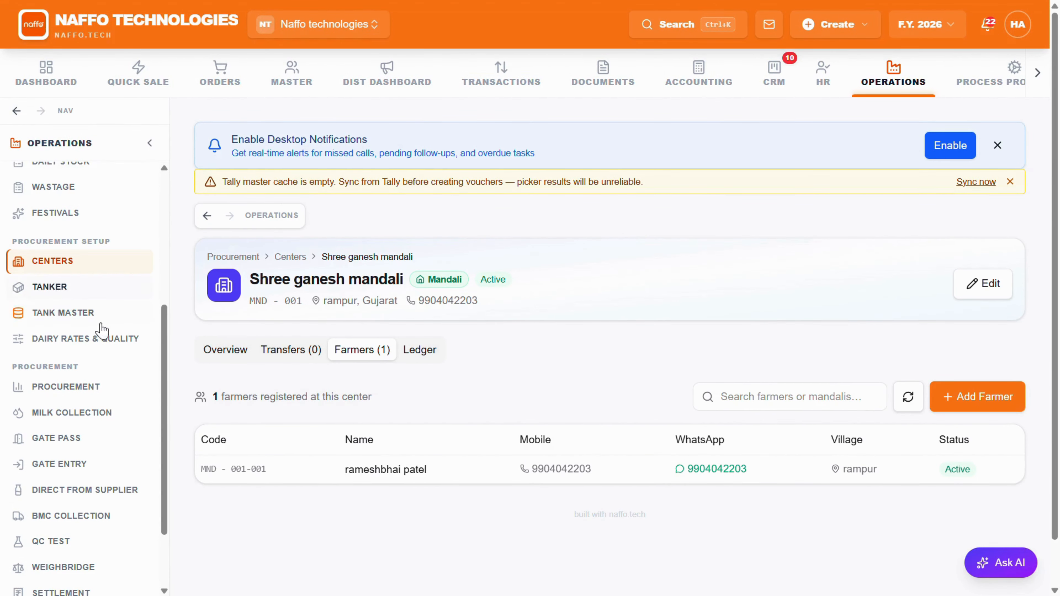
# Step: Check the transfers and overview of Shree ganesh mandali
pyautogui.click(298, 357)
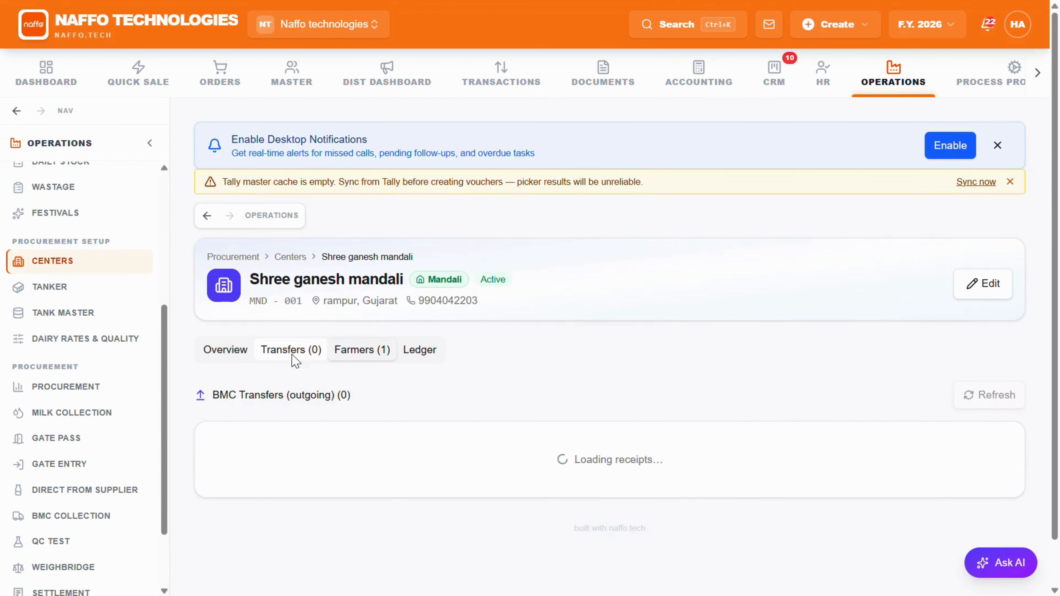
pyautogui.click(237, 355)
# Step: Start a milk collection session for Shree ganesh mandali for the morning of 30 Jul 2026
pyautogui.click(95, 411)
pyautogui.scroll(-2, 461, 445)
pyautogui.click(473, 372)
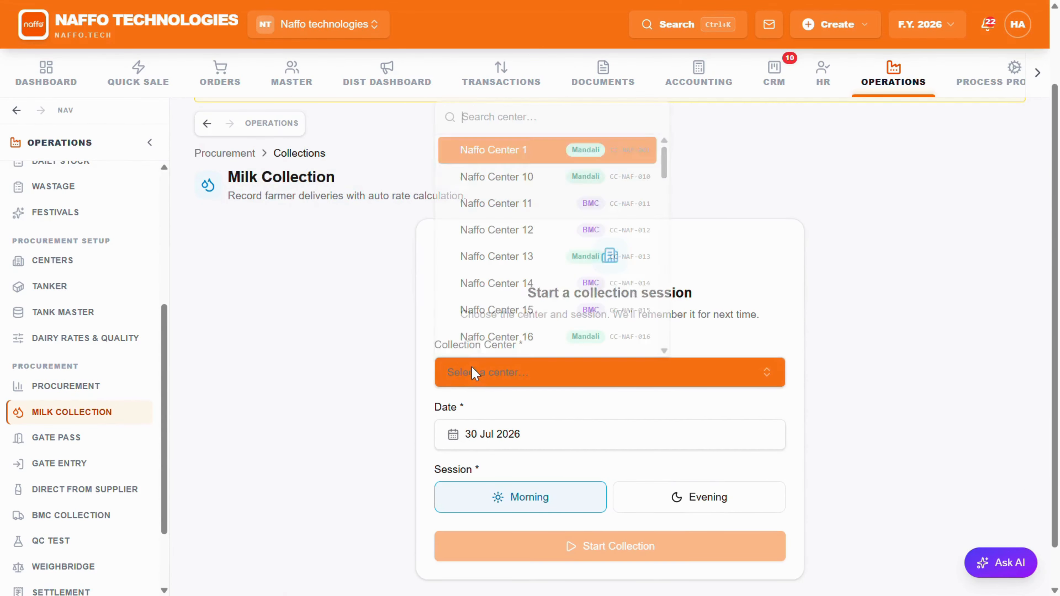
pyautogui.scroll(-5, 474, 193)
pyautogui.scroll(-12, 532, 279)
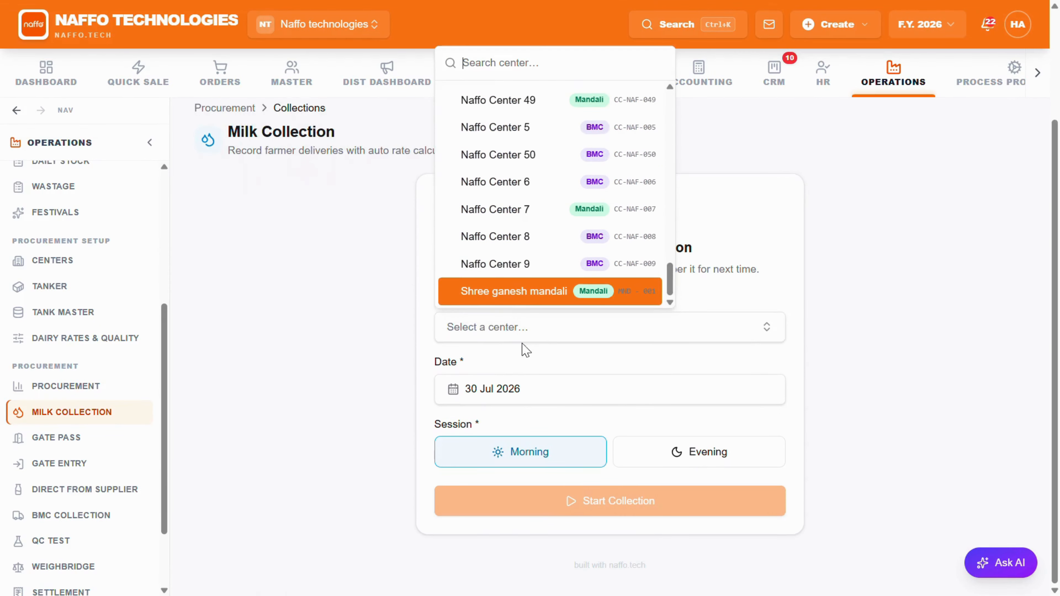
pyautogui.click(526, 292)
pyautogui.click(535, 500)
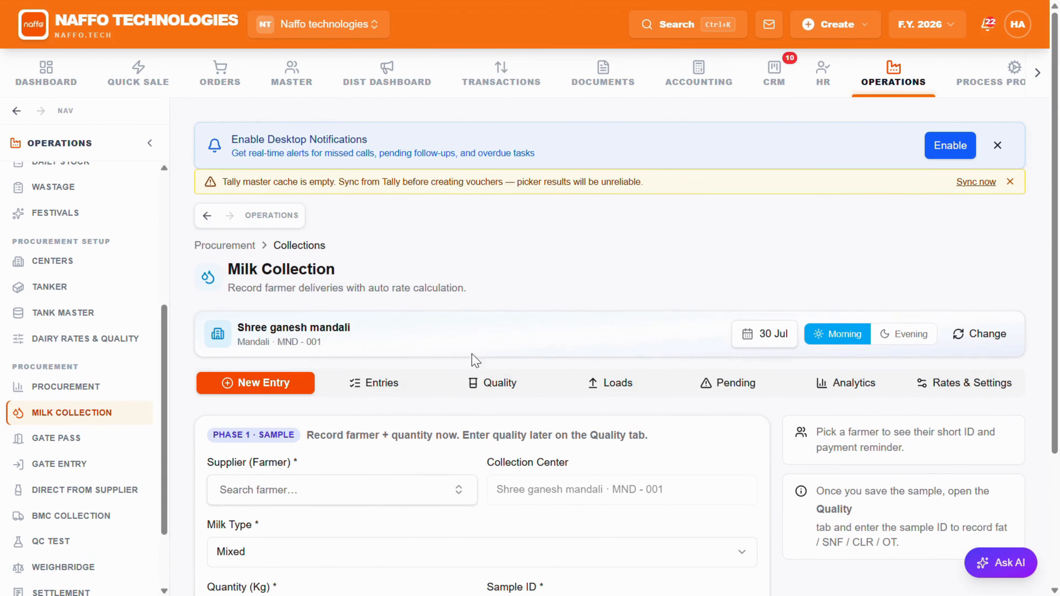
# Step: Find Shree ganesh mandali on the last page of the centers list and open its record
pyautogui.click(79, 261)
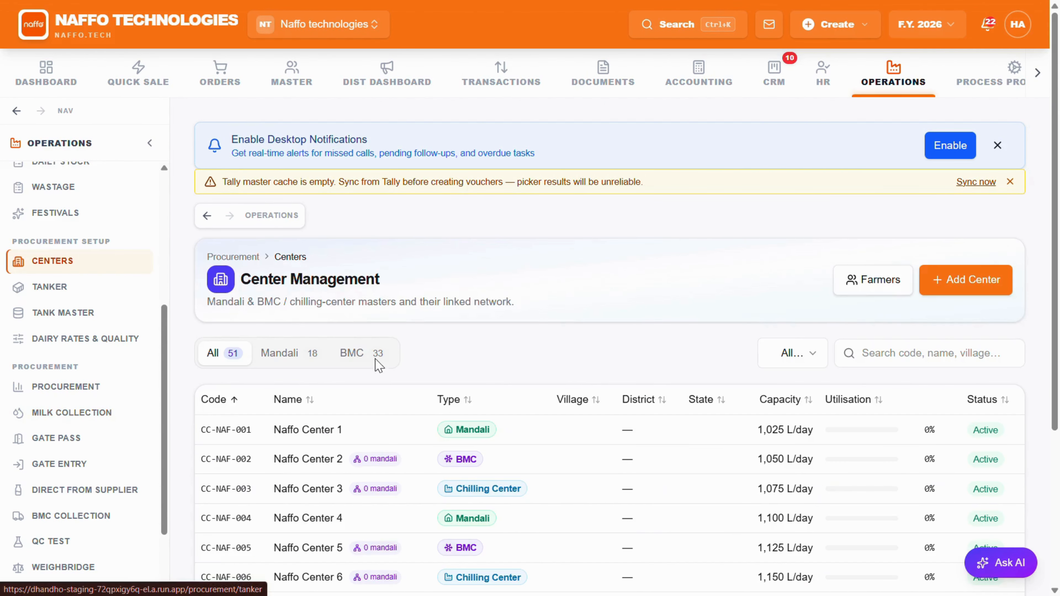
pyautogui.scroll(-5, 369, 429)
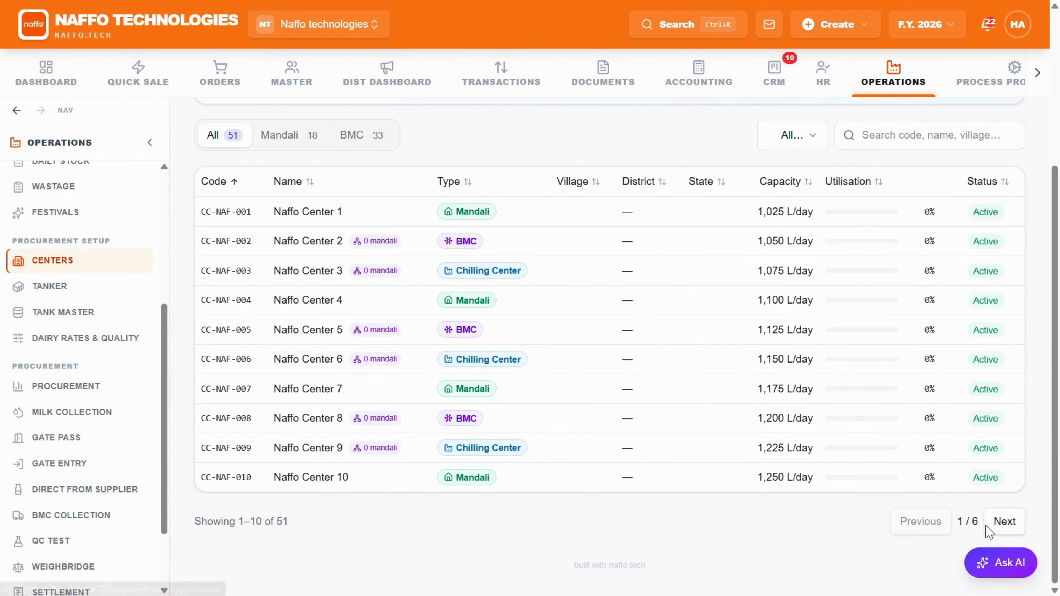
pyautogui.click(1004, 522)
pyautogui.click(1003, 522)
pyautogui.click(1004, 522)
pyautogui.click(1004, 522)
pyautogui.click(1003, 522)
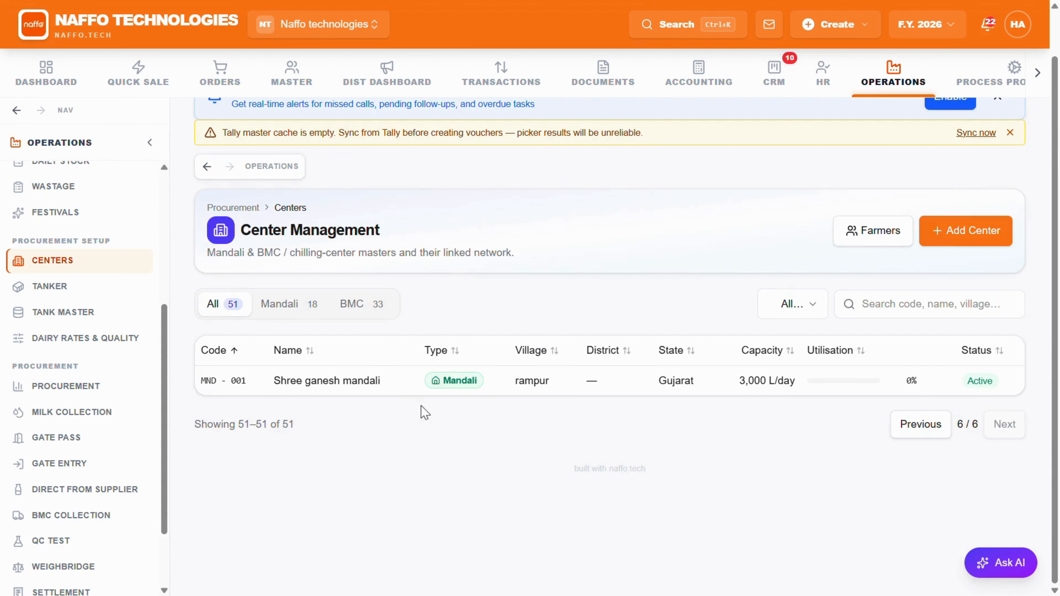
pyautogui.click(371, 390)
# Step: Review the center's registered farmers, transfers and ledger
pyautogui.scroll(5, 377, 382)
pyautogui.click(366, 350)
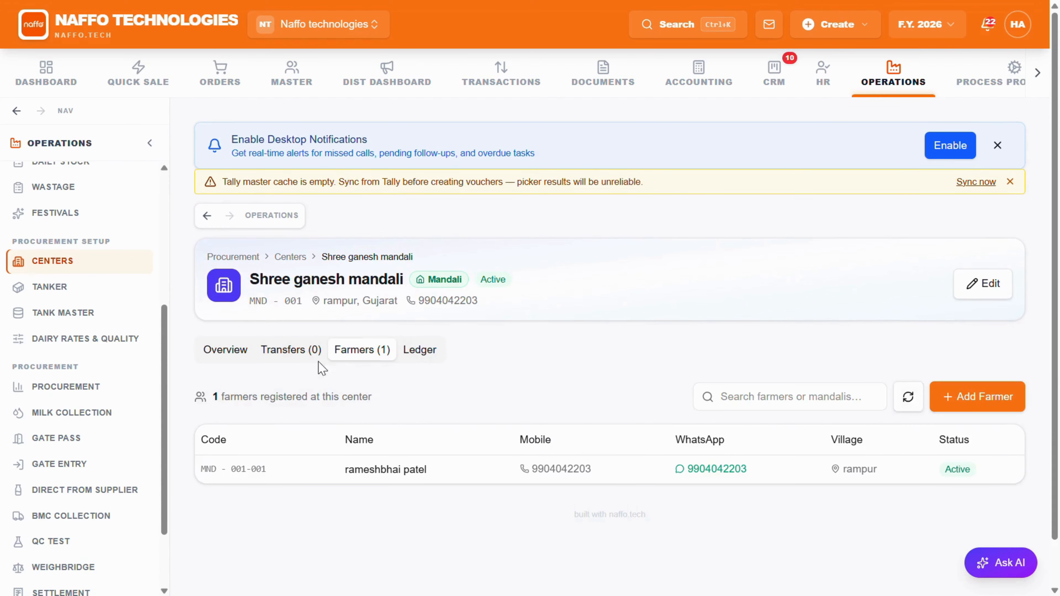
pyautogui.click(284, 351)
pyautogui.click(411, 351)
pyautogui.click(315, 355)
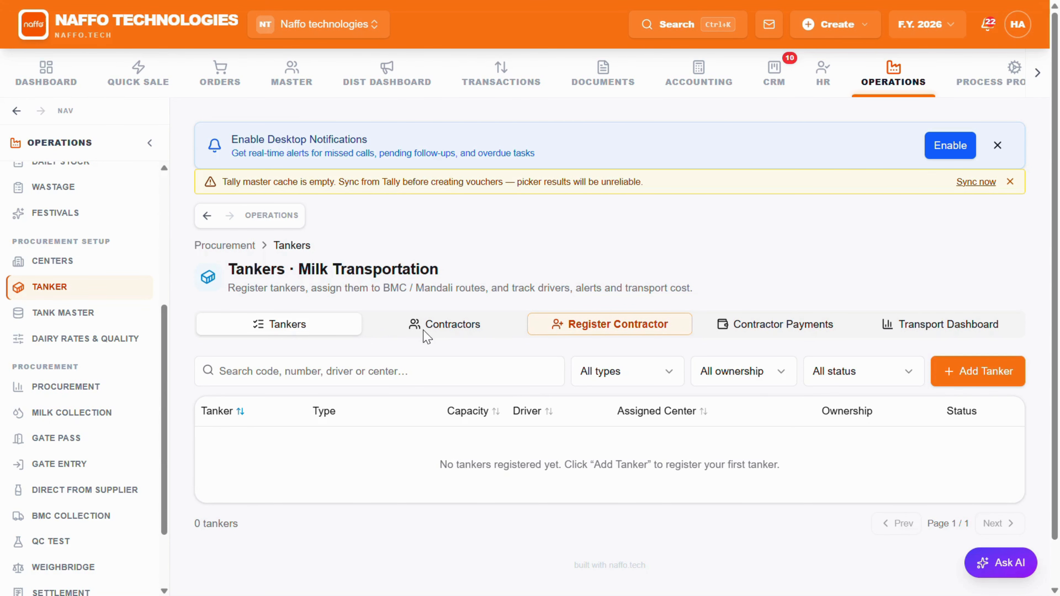
# Step: Start registering a transport contractor named shree ganesh and enter the contractor's mobile number
pyautogui.click(585, 327)
pyautogui.click(310, 332)
pyautogui.write('shree ganesh')
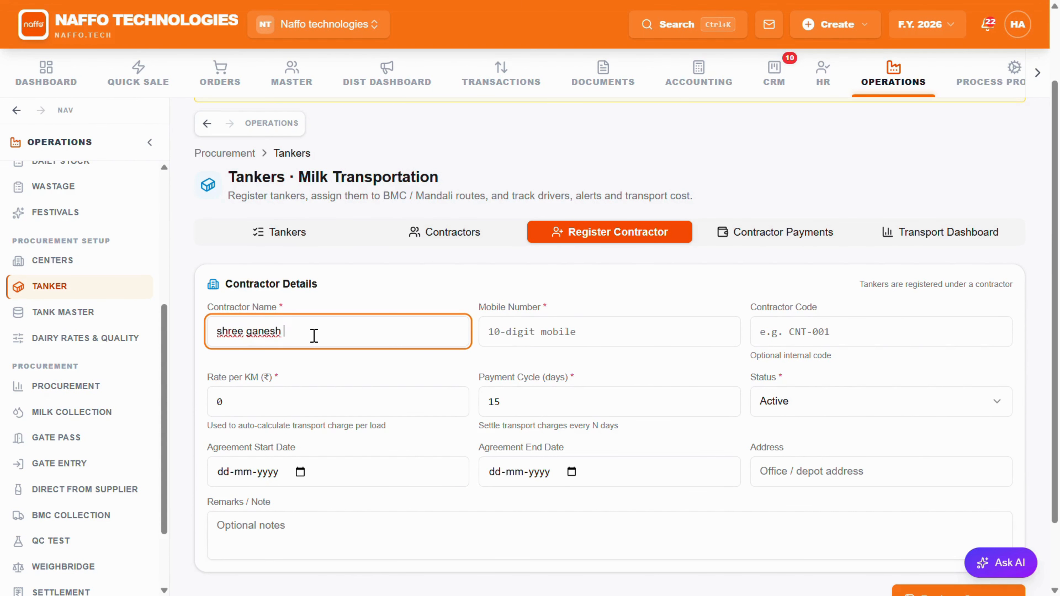
pyautogui.click(580, 334)
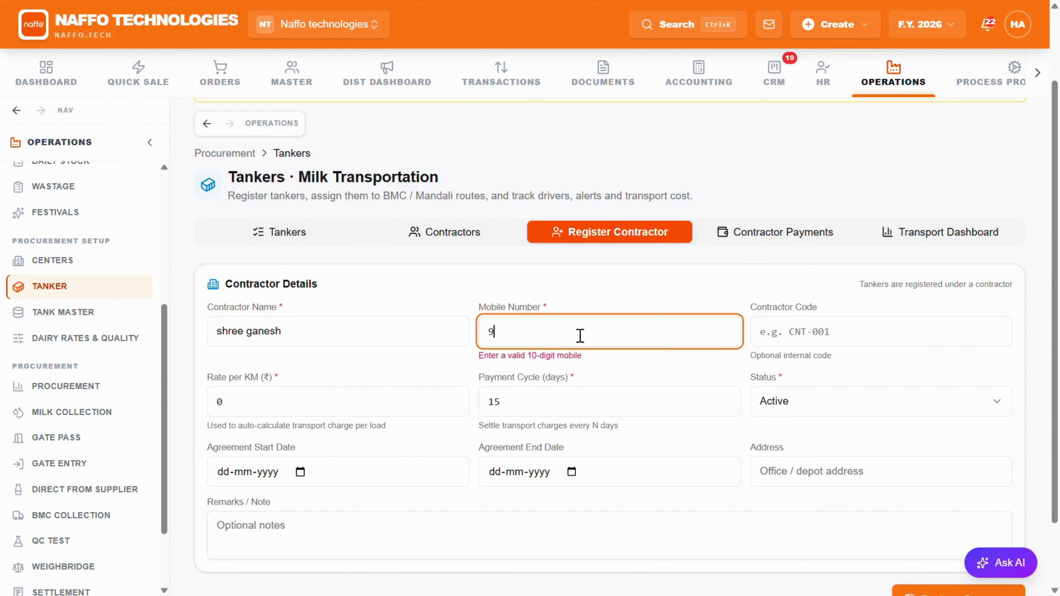
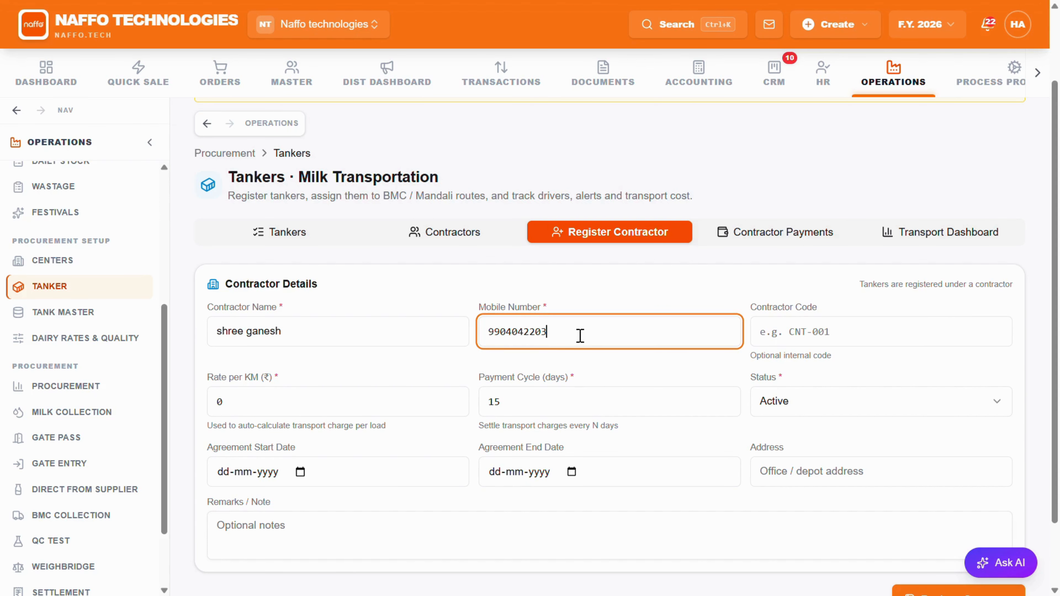
# Step: Set the contractor's rate per KM to 40.00, keeping the 15-day payment cycle
pyautogui.click(835, 327)
pyautogui.click(247, 407)
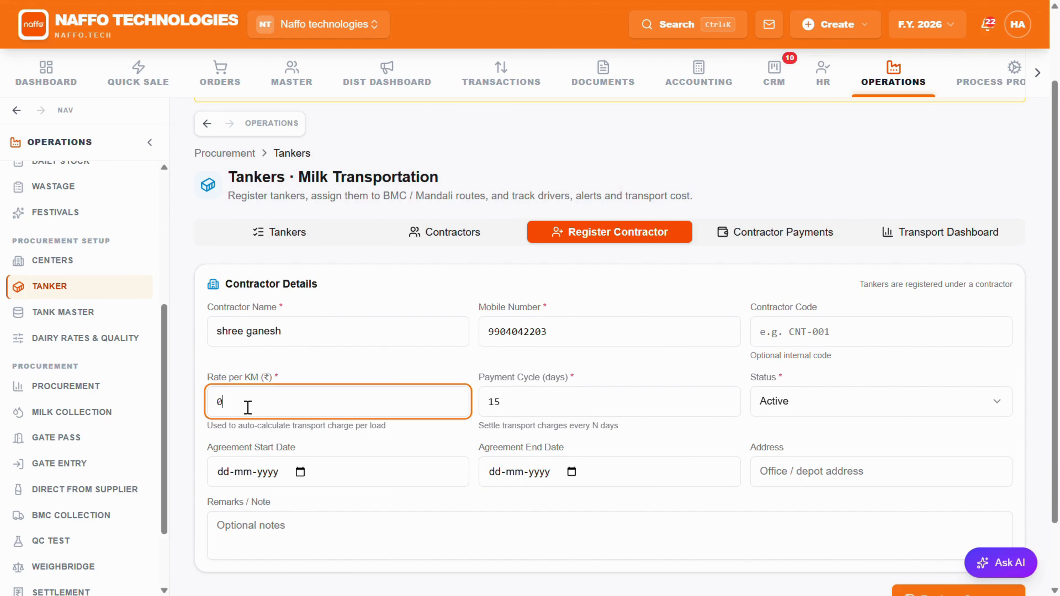
pyautogui.press('BackSpace')
pyautogui.write('4')
pyautogui.click(524, 411)
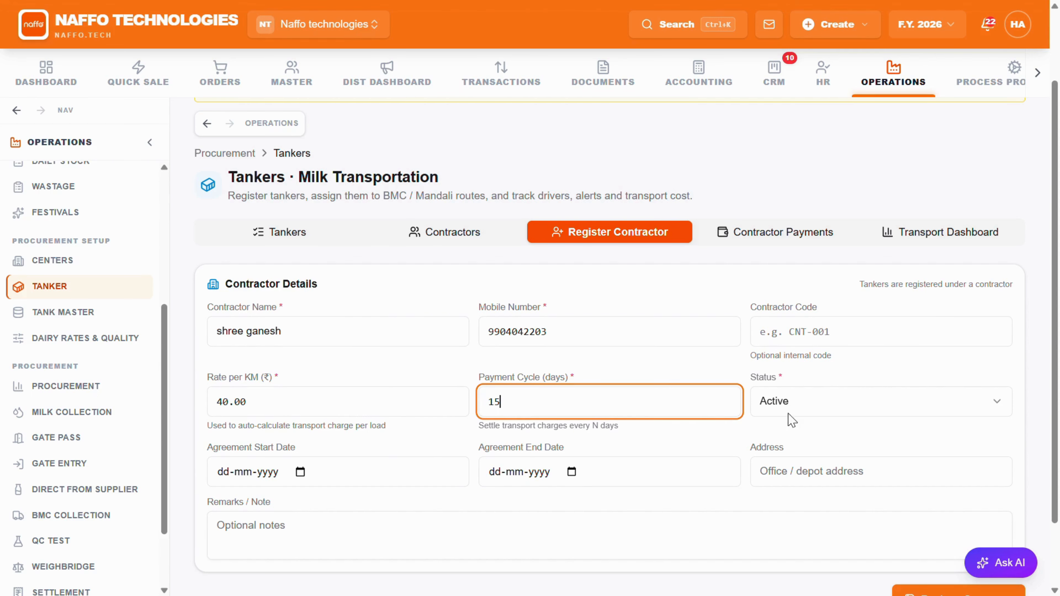
# Step: Set the contractor agreement dates from 01-07-2026 to 01-01-2027 and register the contractor
pyautogui.scroll(-2, 374, 475)
pyautogui.click(300, 391)
pyautogui.click(290, 229)
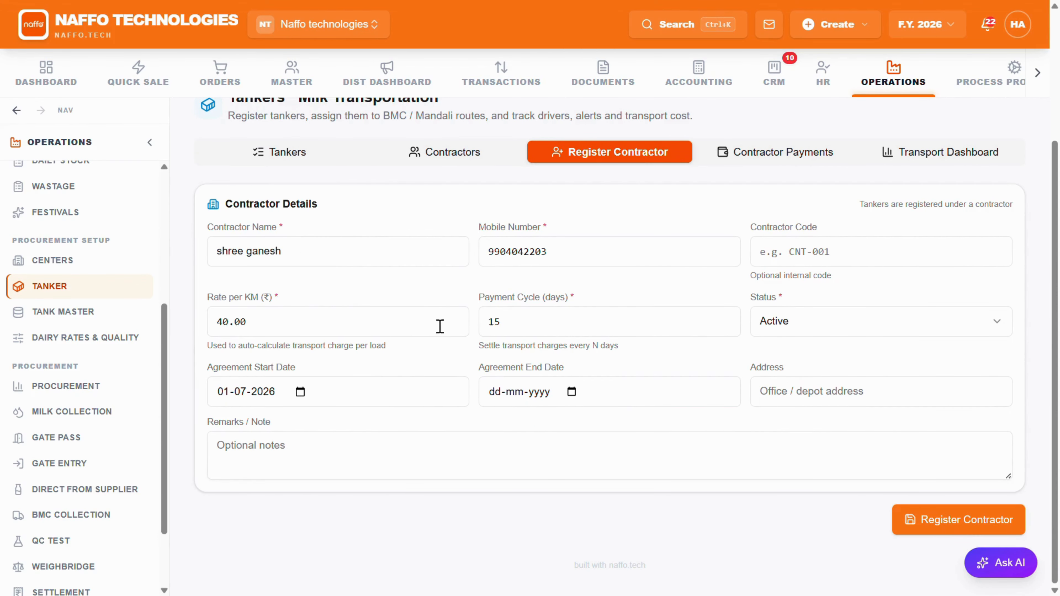
pyautogui.click(568, 391)
pyautogui.click(625, 180)
pyautogui.click(625, 180)
pyautogui.click(625, 180)
pyautogui.click(625, 180)
pyautogui.click(625, 180)
pyautogui.click(625, 180)
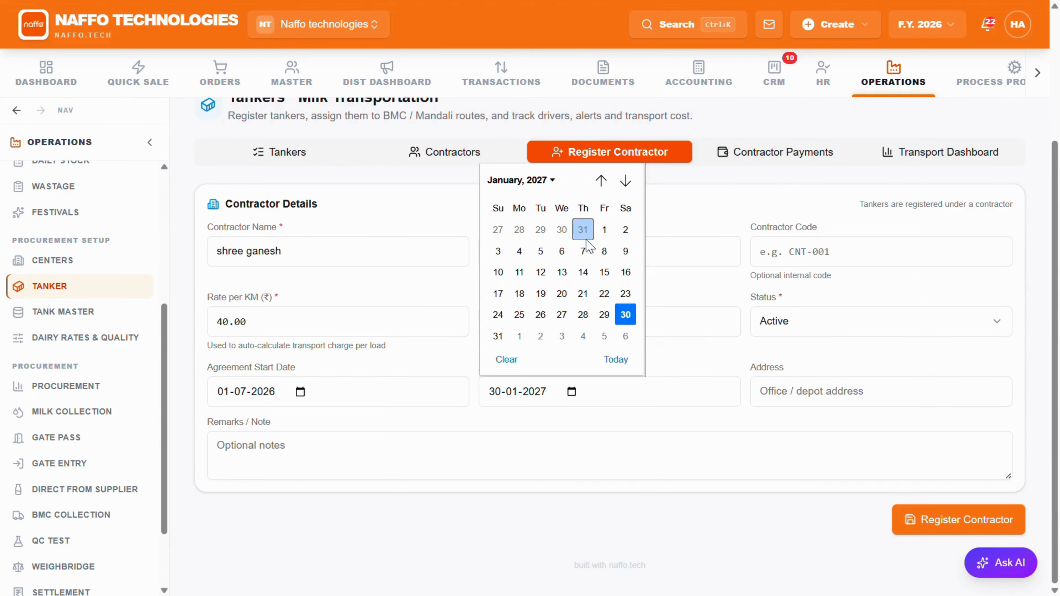
pyautogui.click(604, 229)
pyautogui.click(958, 519)
pyautogui.click(937, 396)
pyautogui.click(557, 318)
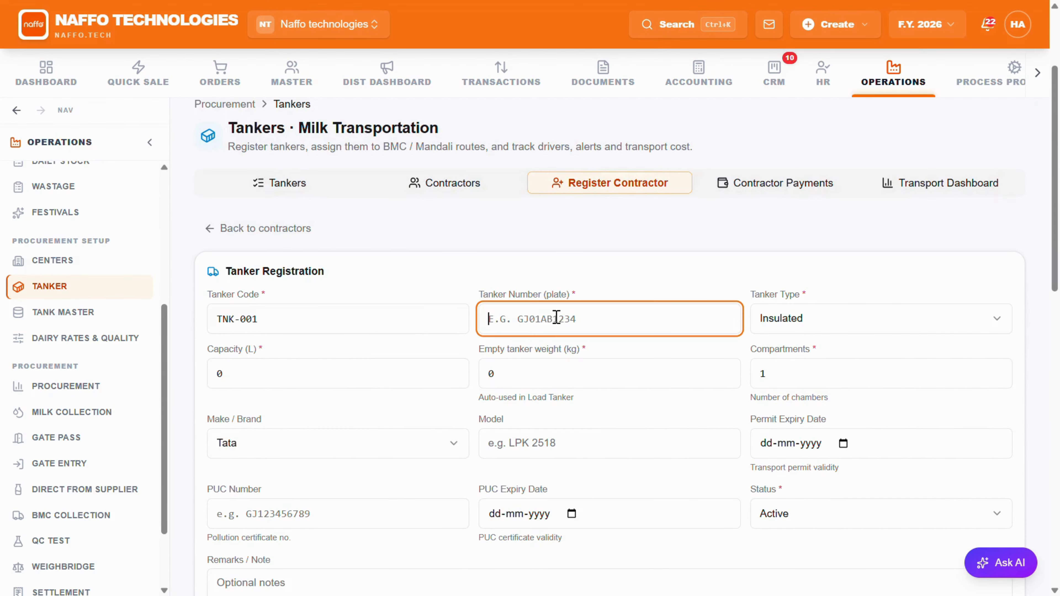
pyautogui.write('GJ)!')
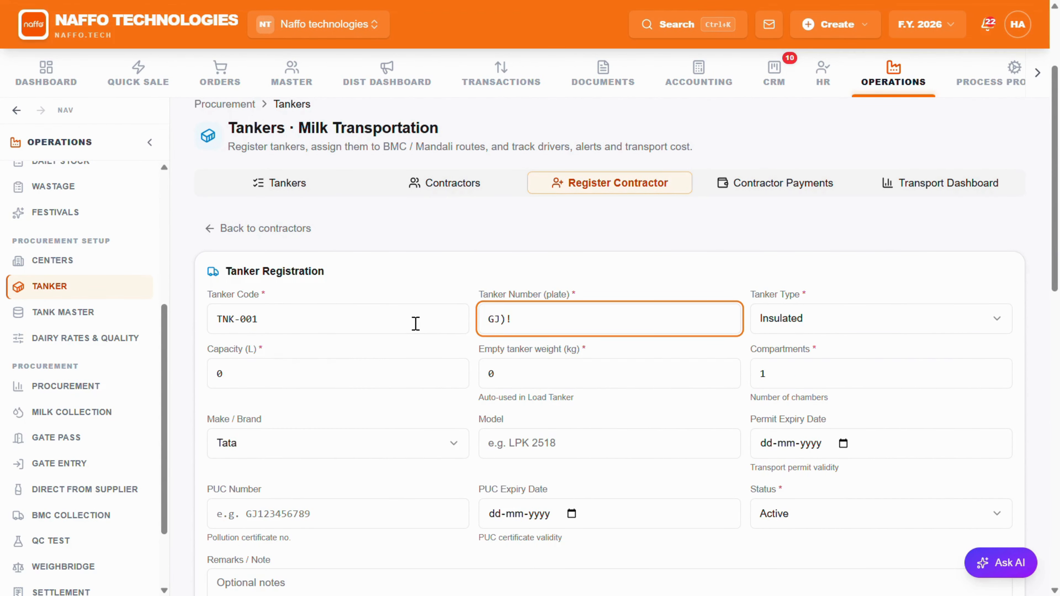
pyautogui.press('BackSpace')
pyautogui.press('BackSpace')
pyautogui.write('GJ')
# Step: Choose Insulated as the tanker type and set its capacity to 10000 L
pyautogui.click(851, 332)
pyautogui.click(772, 351)
pyautogui.press('Tab')
pyautogui.press('BackSpace')
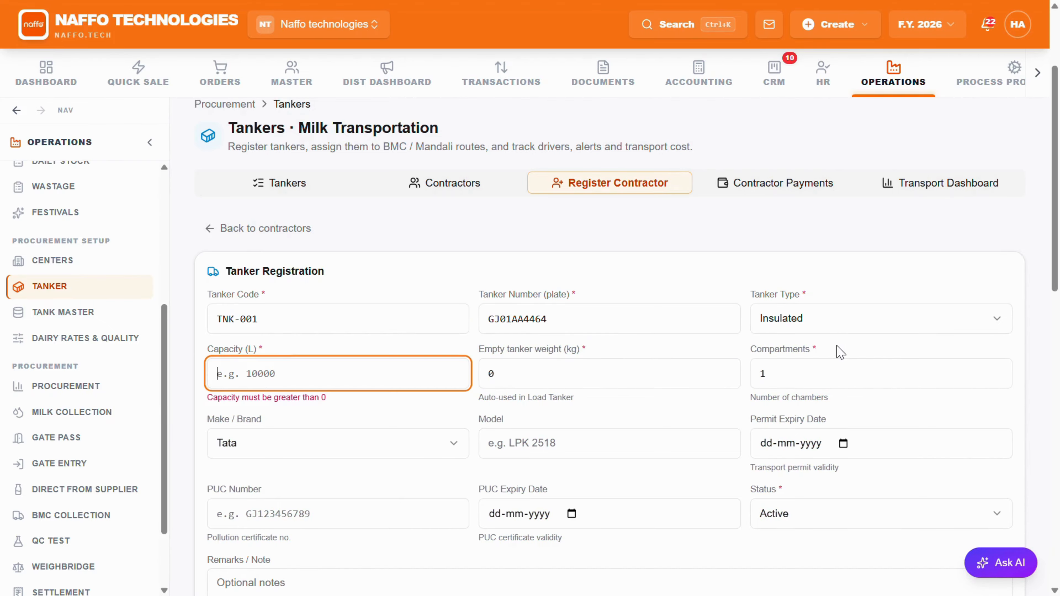
# Step: Enter the primary driver's full name and mobile number, and register the tanker
pyautogui.scroll(-8, 378, 325)
pyautogui.click(322, 348)
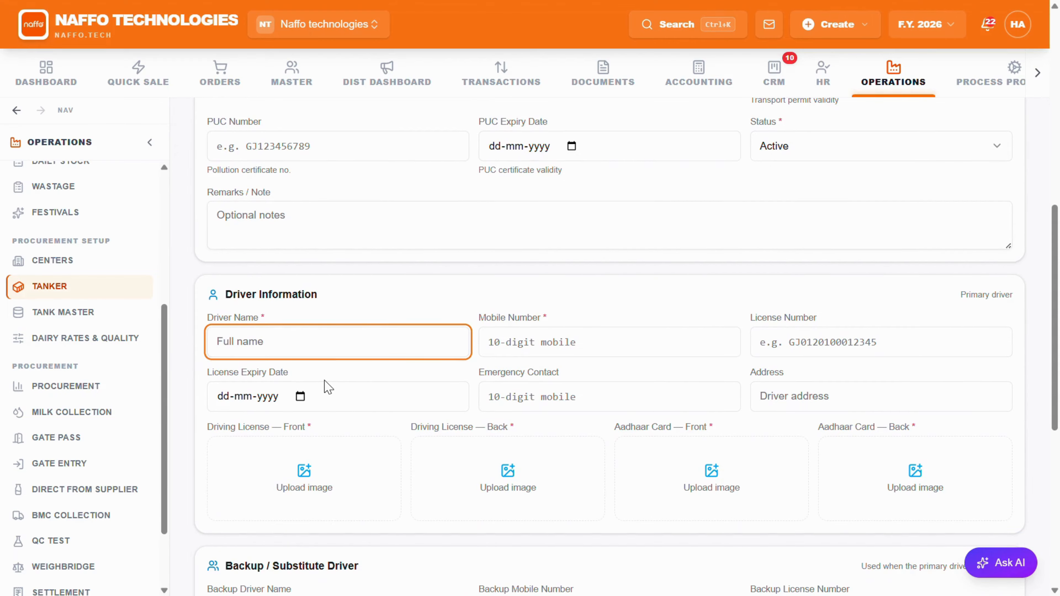
pyautogui.write('i')
pyautogui.click(520, 352)
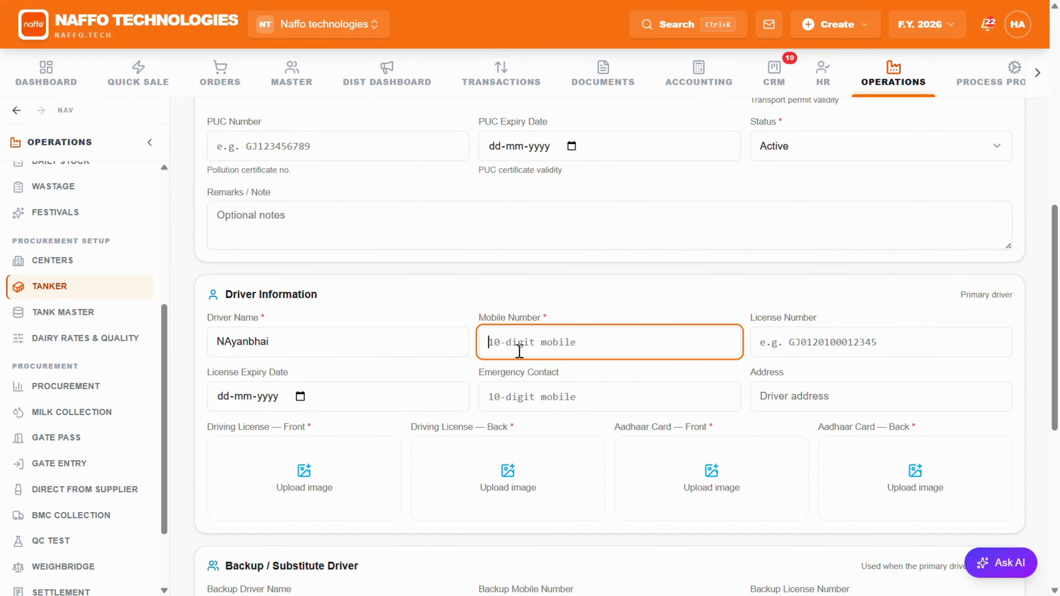
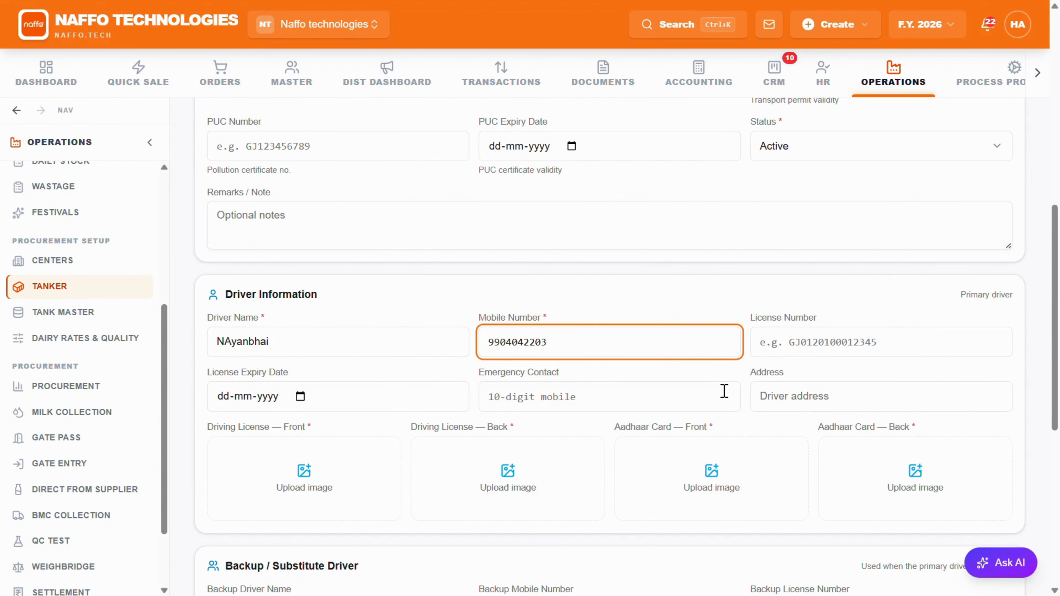
pyautogui.scroll(-4, 343, 312)
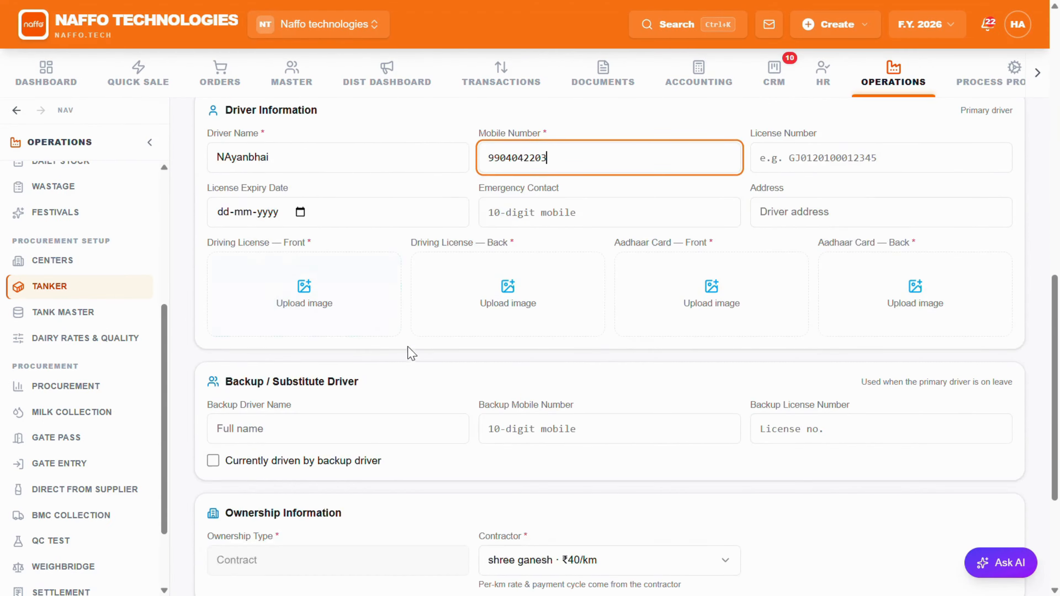
pyautogui.scroll(-5, 363, 353)
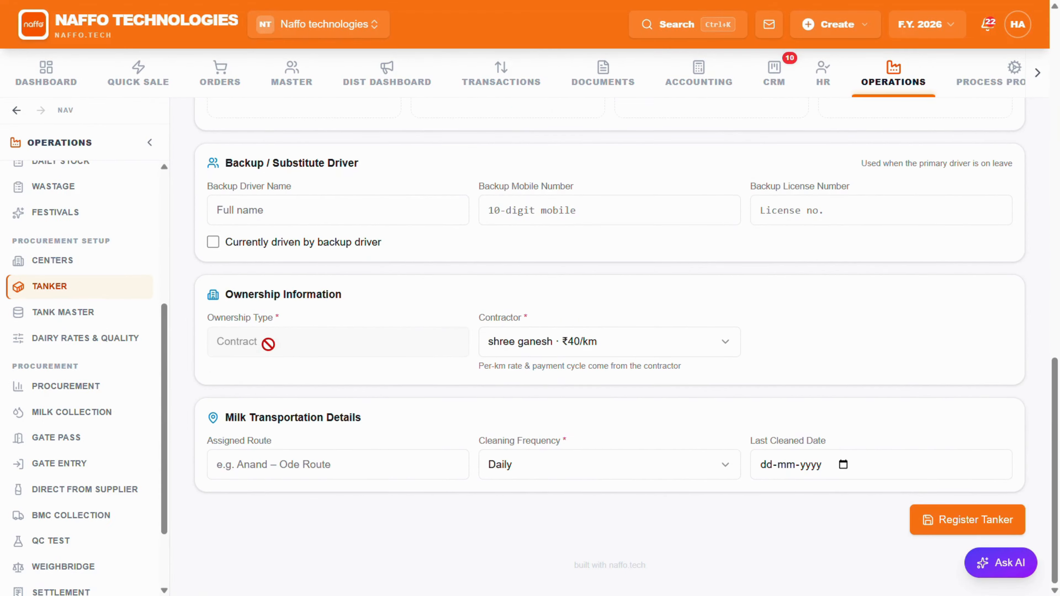
pyautogui.click(949, 522)
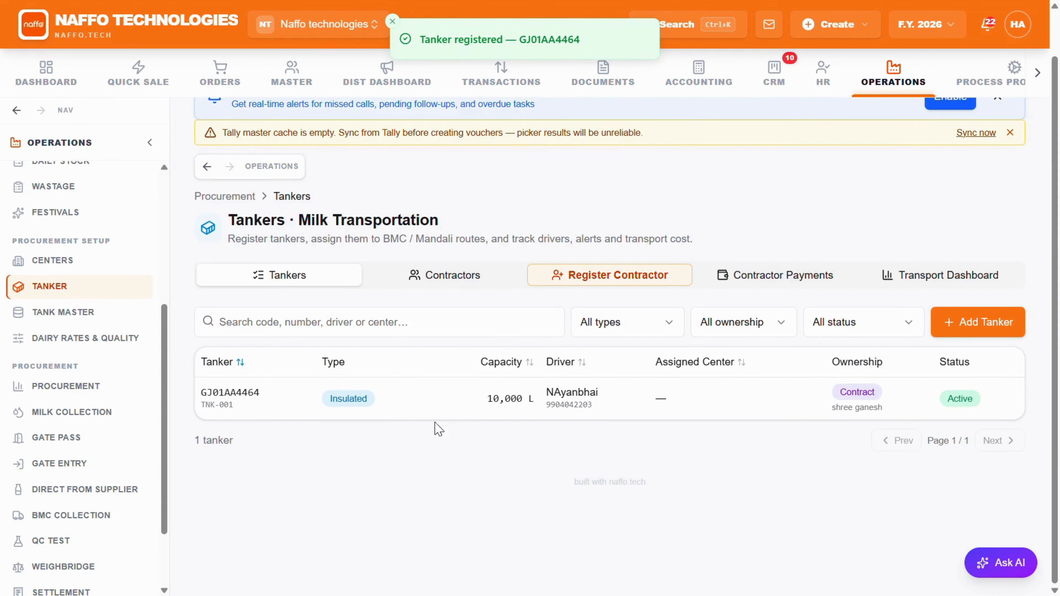
# Step: Open the registered tanker's record and review its overview details and alerts
pyautogui.click(740, 409)
pyautogui.scroll(-5, 393, 386)
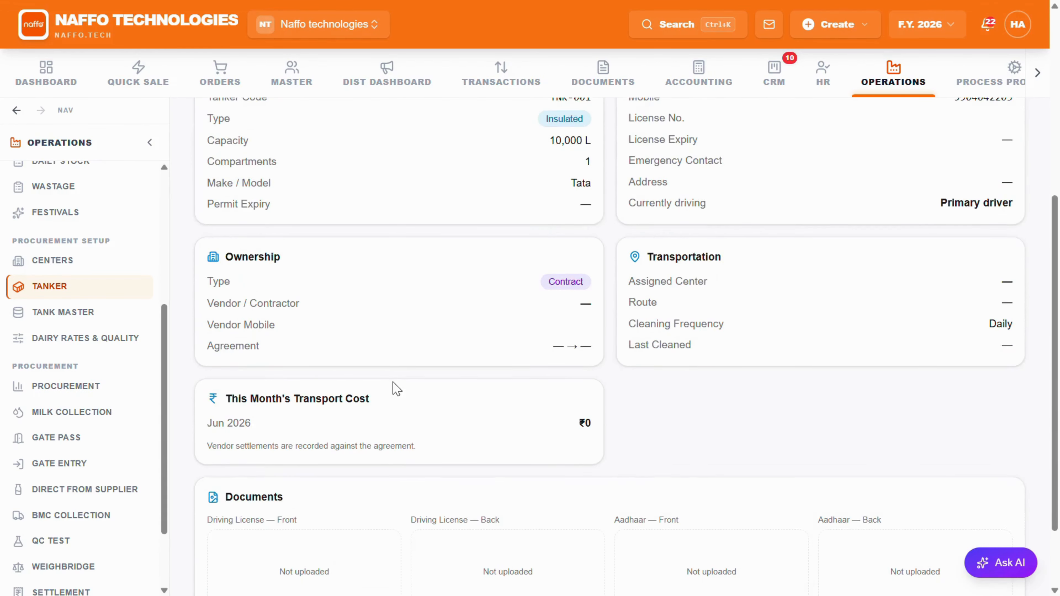
pyautogui.scroll(5, 400, 355)
pyautogui.click(703, 289)
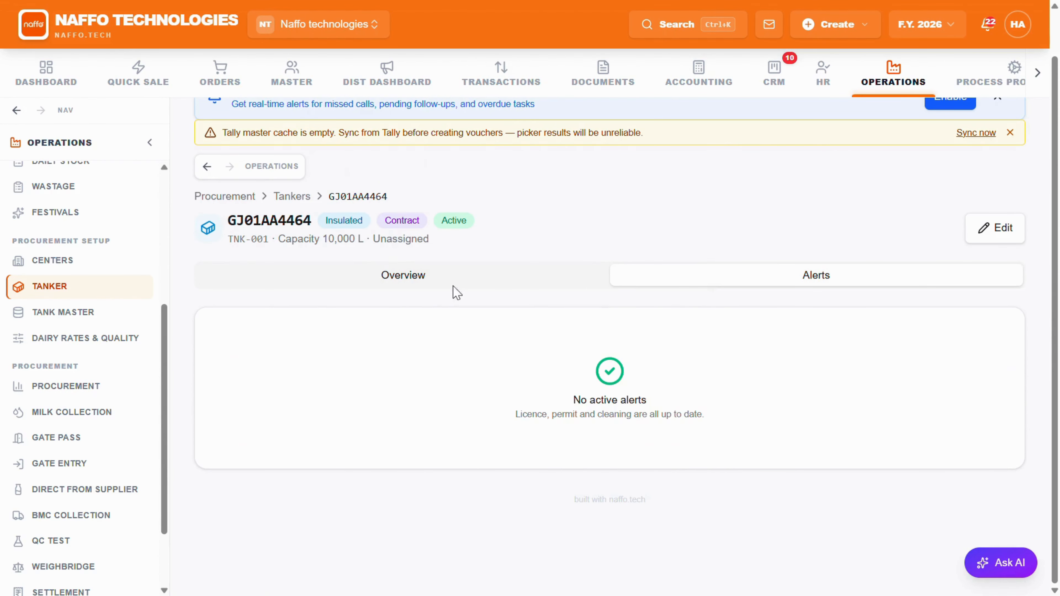
pyautogui.click(454, 284)
pyautogui.scroll(-2, 376, 301)
# Step: Open a new gate pass, select the registered tanker as the vehicle and look over the dispatch form
pyautogui.click(71, 412)
pyautogui.click(56, 438)
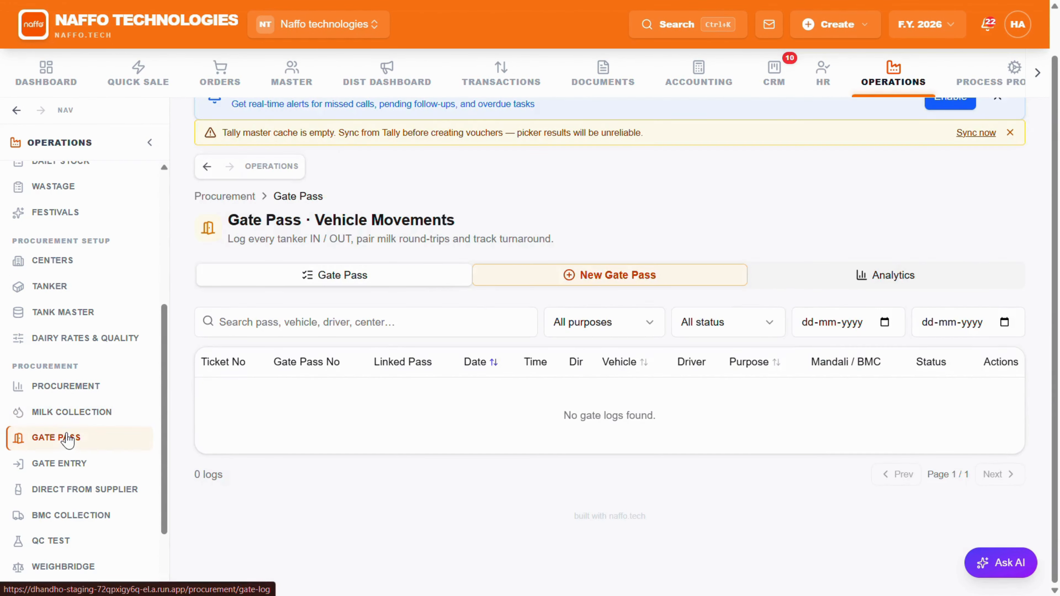
pyautogui.click(542, 275)
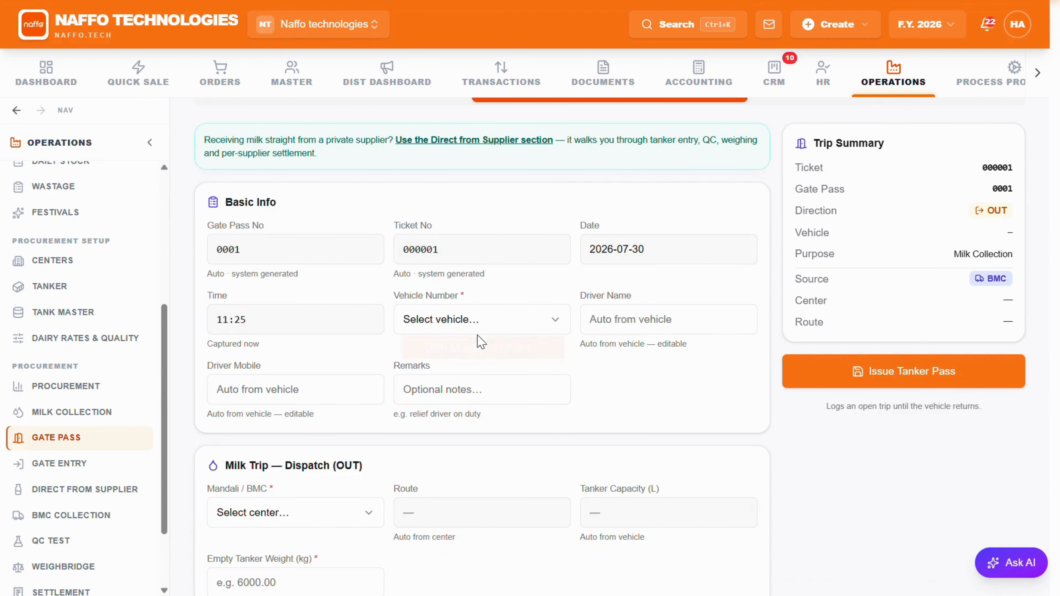
pyautogui.click(480, 321)
pyautogui.click(468, 355)
pyautogui.scroll(-3, 464, 371)
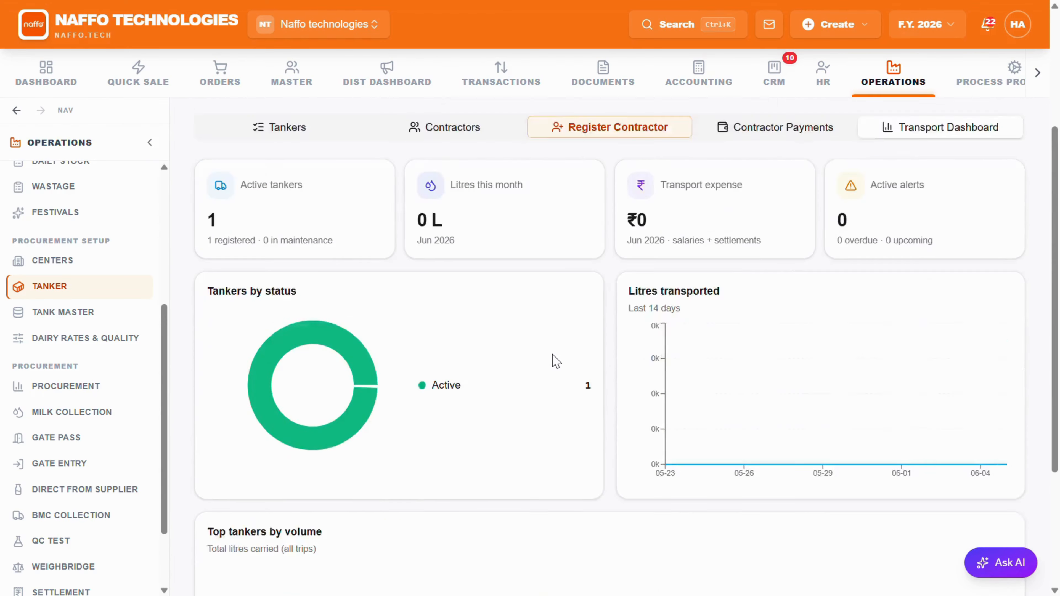
pyautogui.scroll(3, 556, 361)
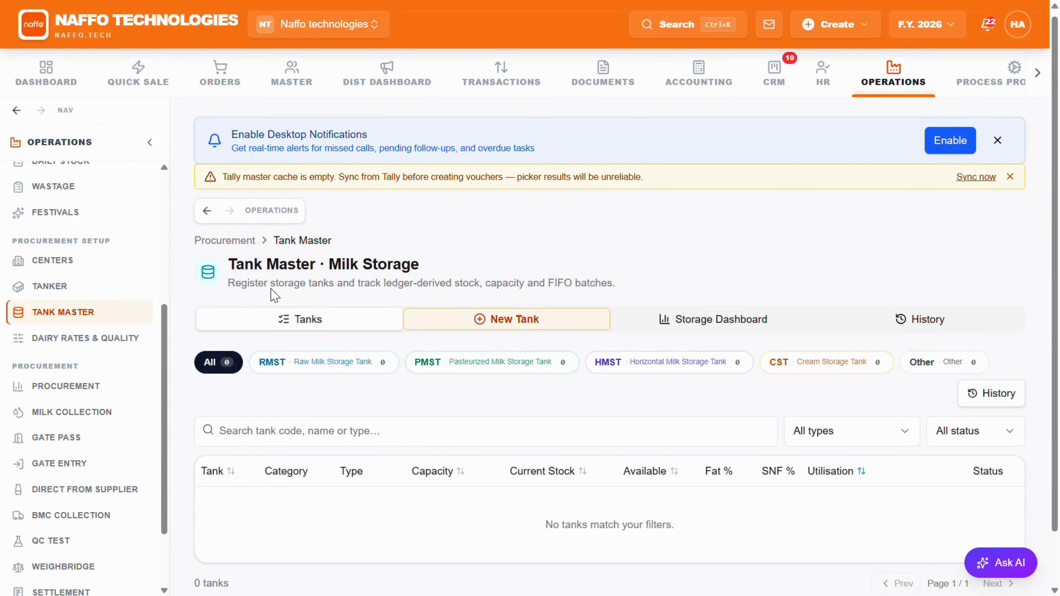
# Step: Look through the storage tank lists by category, including PMST and HMST, and return to Raw Milk Storage Tank
pyautogui.click(306, 361)
pyautogui.click(443, 370)
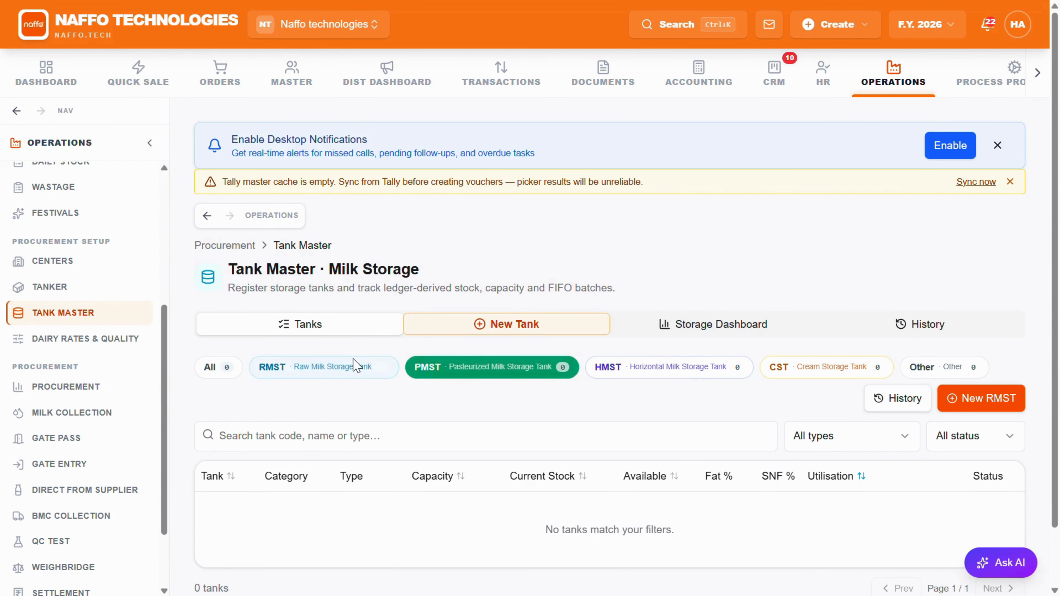
pyautogui.click(334, 366)
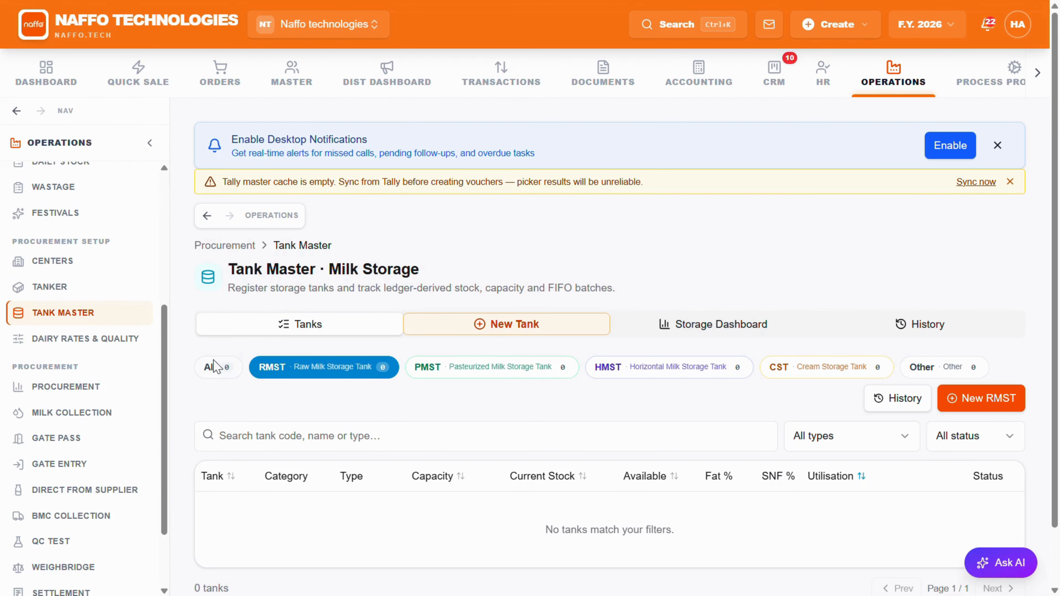
pyautogui.click(215, 367)
pyautogui.click(317, 367)
pyautogui.click(450, 367)
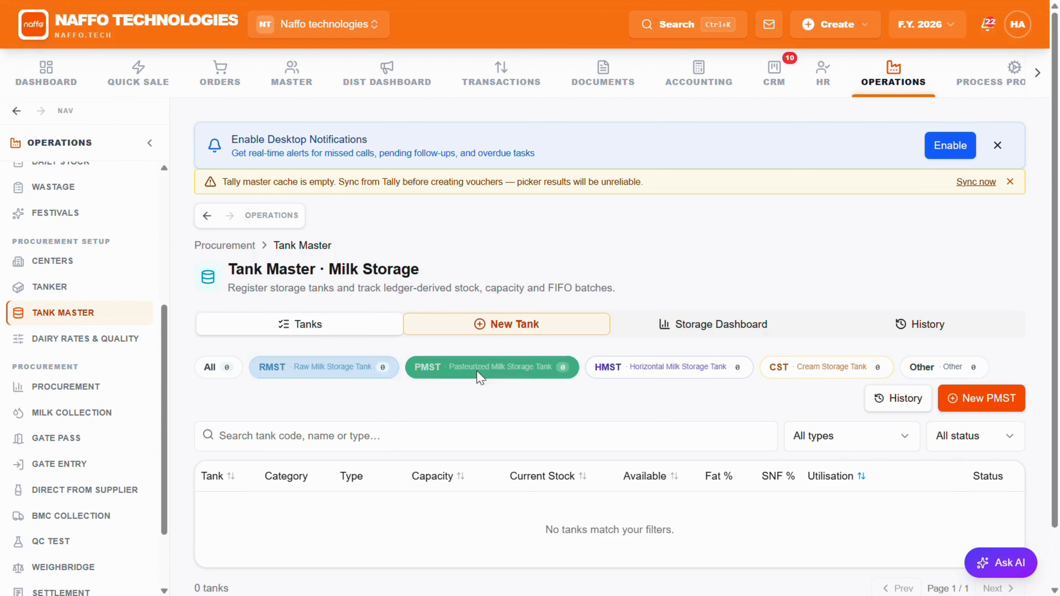
pyautogui.click(592, 368)
pyautogui.click(333, 369)
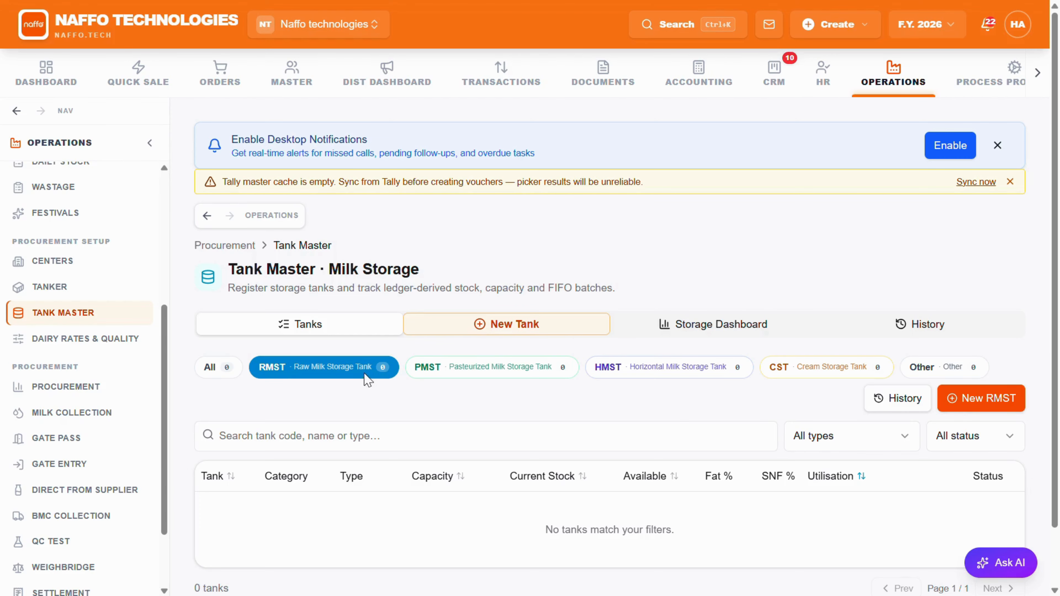
# Step: Start a new raw milk storage tank with the code rmst - 01 and the name raw milk
pyautogui.click(486, 330)
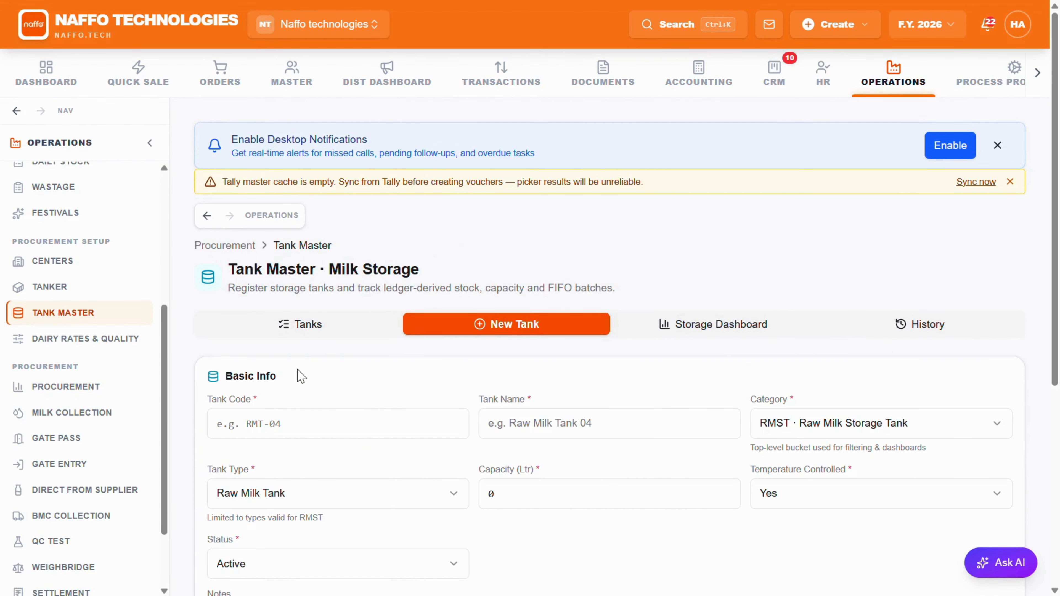
pyautogui.click(273, 423)
pyautogui.write('rmst - 01')
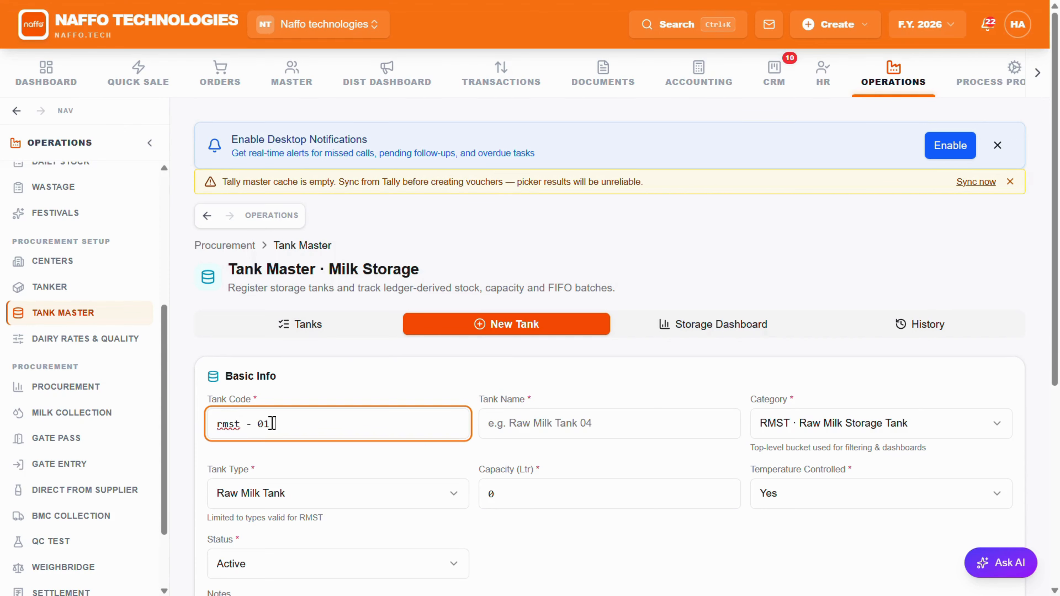
pyautogui.click(544, 425)
pyautogui.write('raw milk')
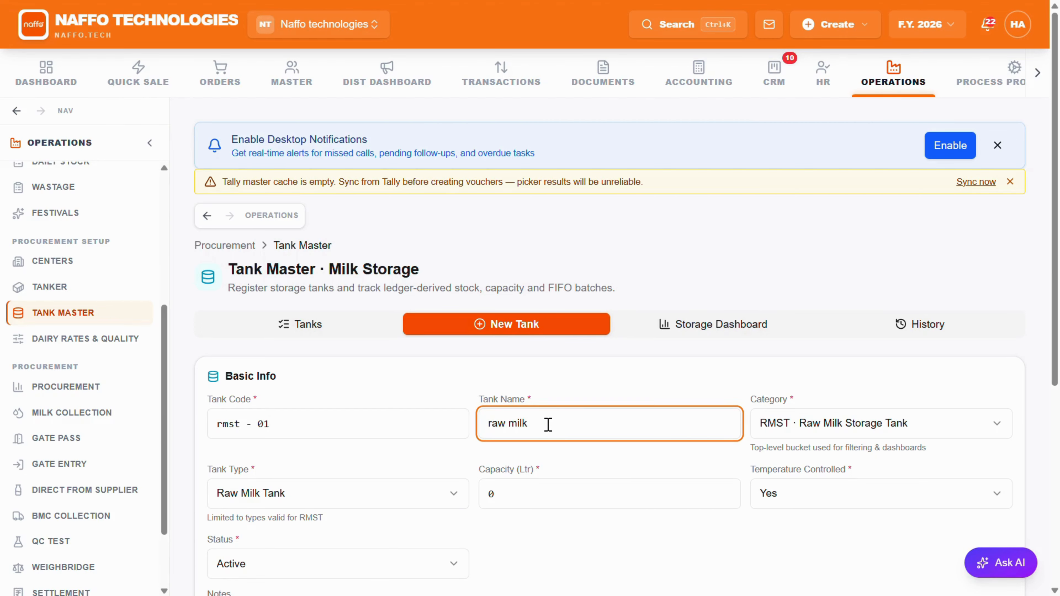
# Step: Set the tank's capacity to 20000 litres and save the tank
pyautogui.scroll(-3, 405, 449)
pyautogui.click(532, 393)
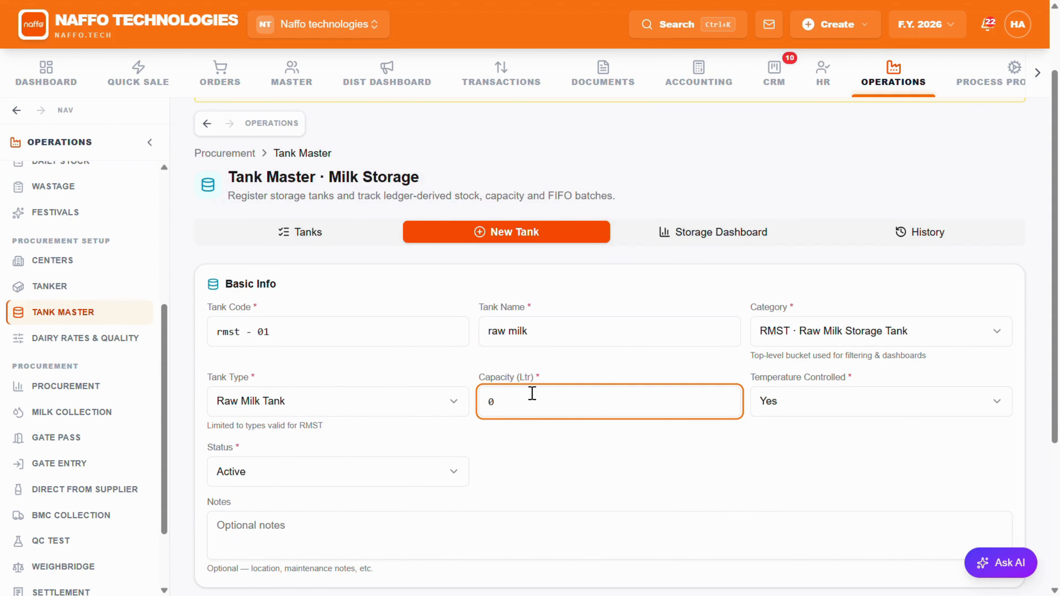
pyautogui.press('BackSpace')
pyautogui.write('20000')
pyautogui.scroll(-5, 327, 468)
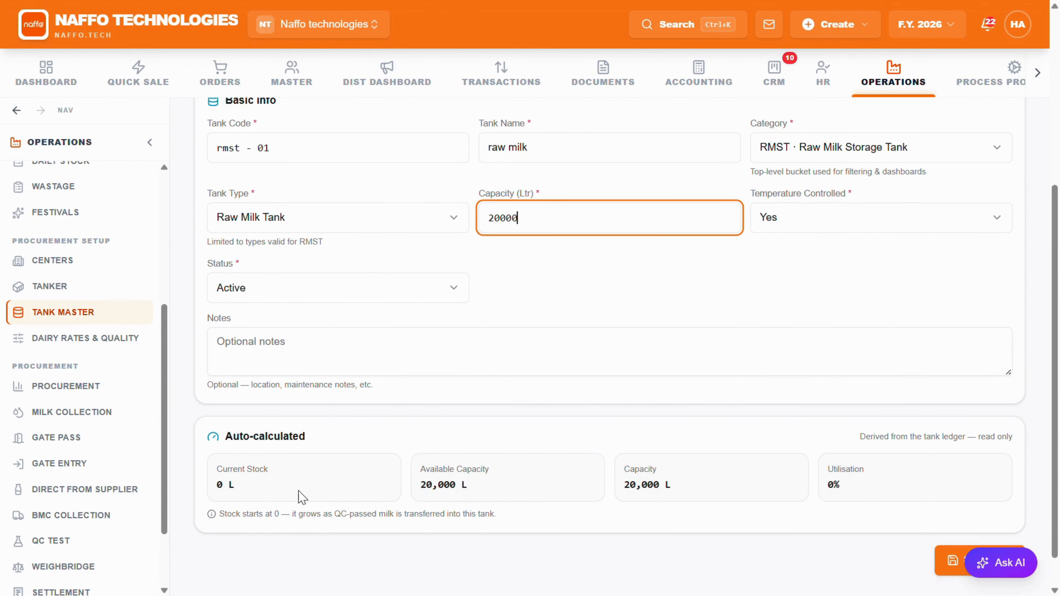
pyautogui.scroll(-1, 190, 446)
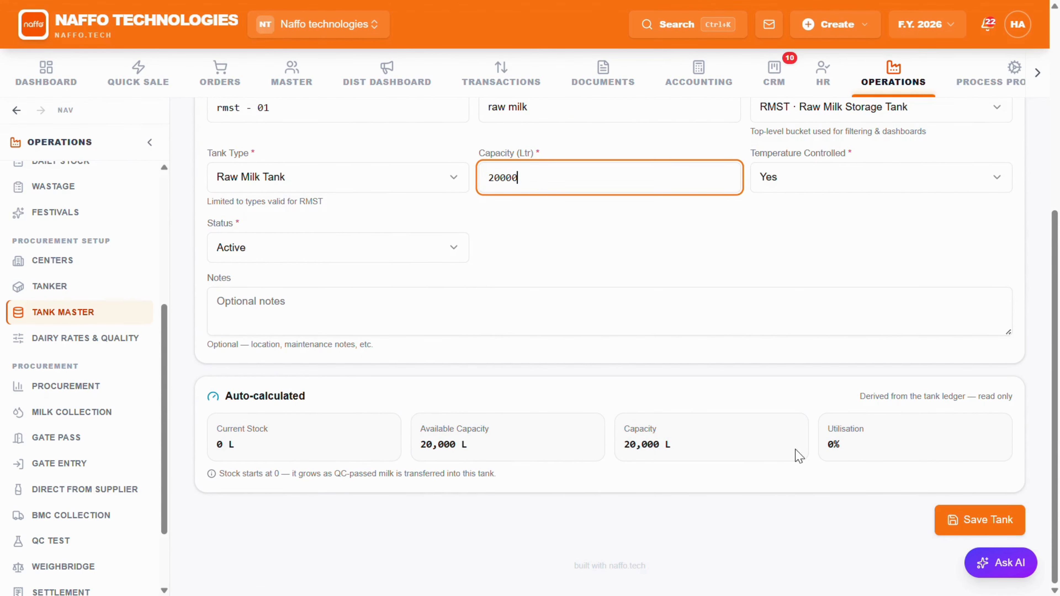
pyautogui.click(993, 524)
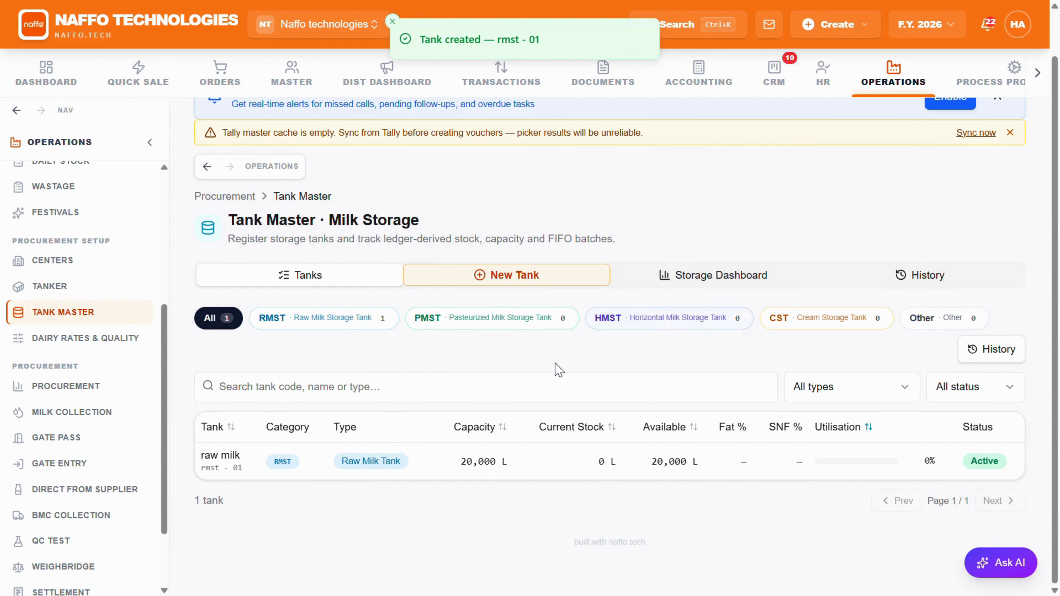
# Step: Open the raw milk tank's record and review its capacity, blended quality, fill level and stock summary
pyautogui.click(548, 455)
pyautogui.scroll(-4, 441, 361)
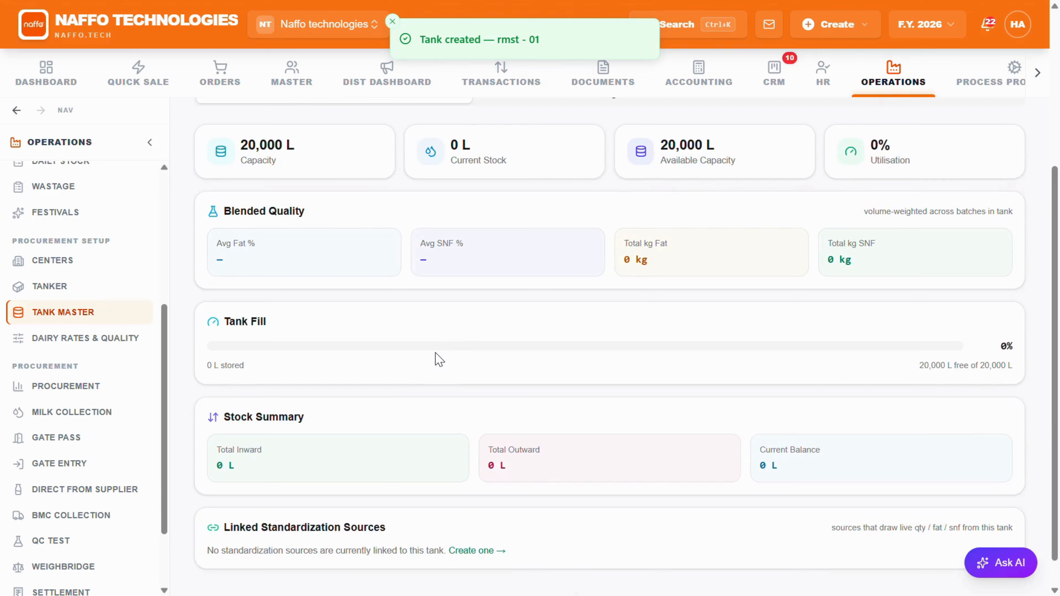
pyautogui.scroll(5, 438, 359)
pyautogui.scroll(-5, 438, 358)
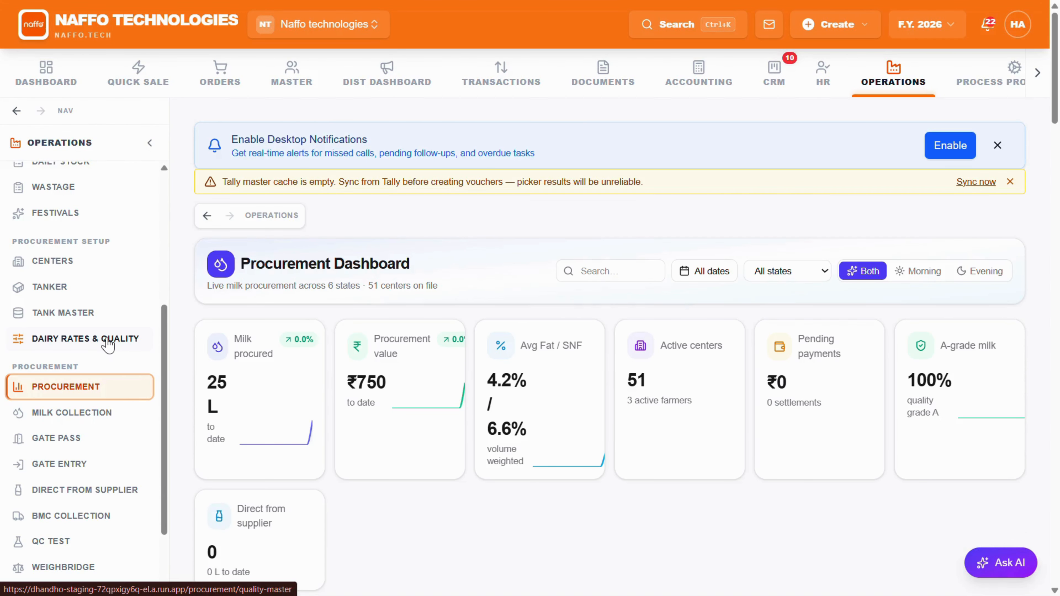
# Step: Open the Dairy Rates & Quality settings, set the cow milk valid range's minimum fat to 3.8, and save it
pyautogui.click(107, 340)
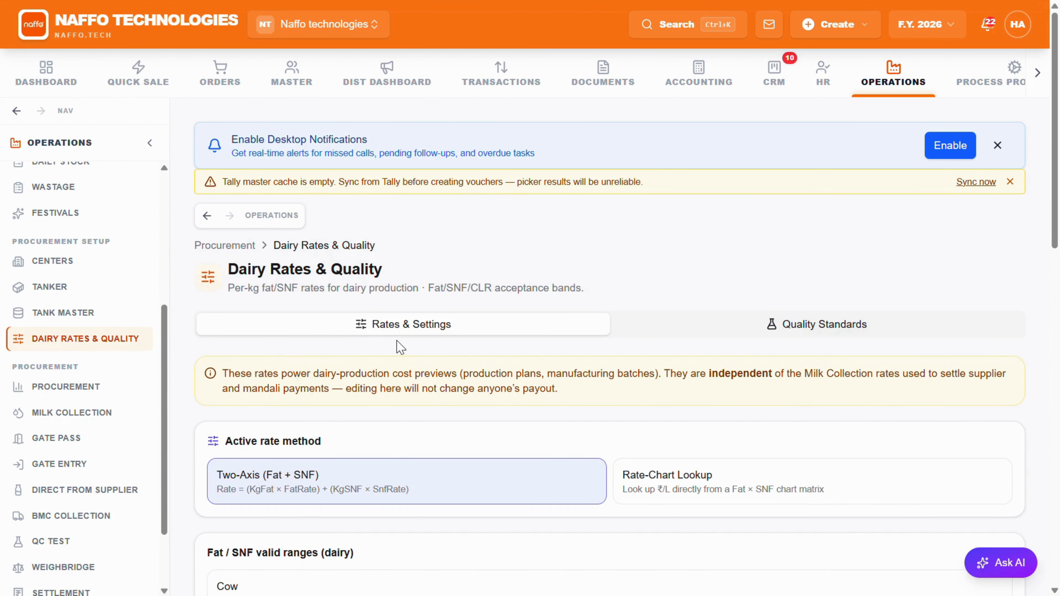
pyautogui.scroll(-2, 400, 346)
pyautogui.scroll(-2, 410, 331)
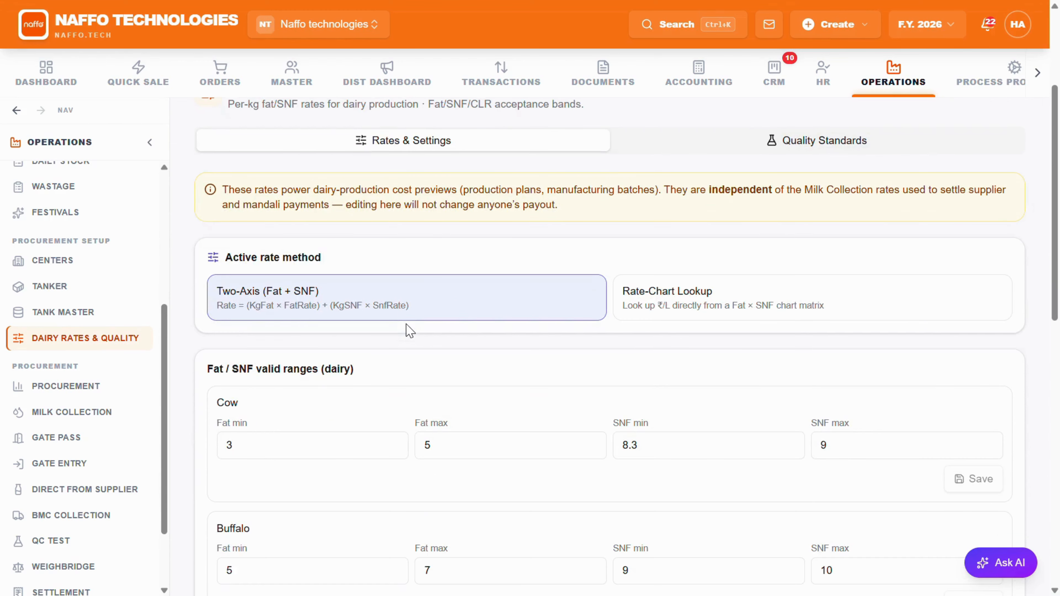
pyautogui.scroll(-4, 360, 331)
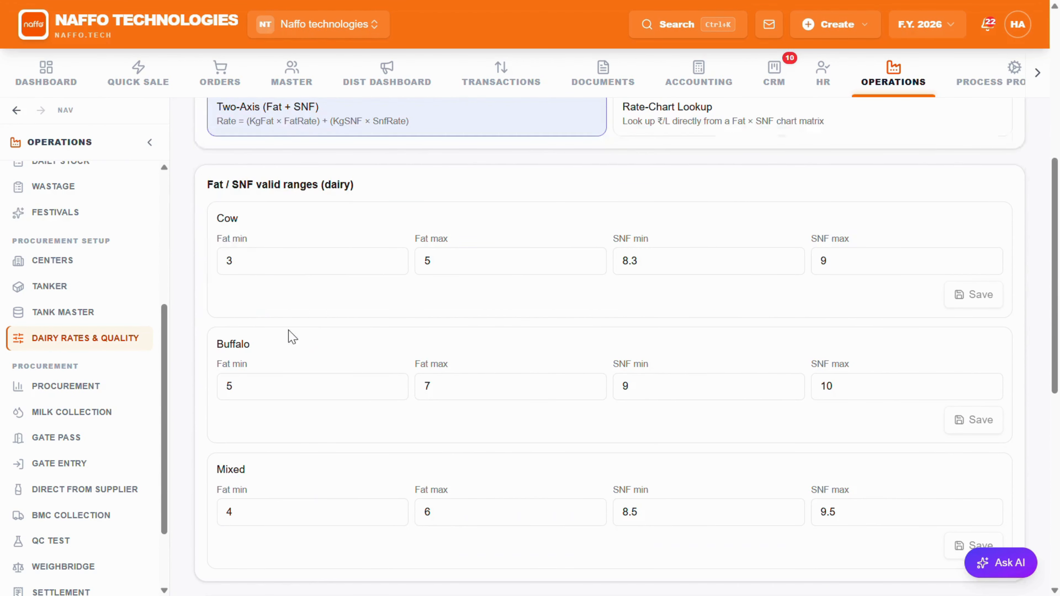
pyautogui.moveTo(239, 214); pyautogui.dragTo(212, 211)
pyautogui.click(260, 298)
pyautogui.scroll(-2, 296, 289)
pyautogui.scroll(2, 296, 289)
pyautogui.click(267, 255)
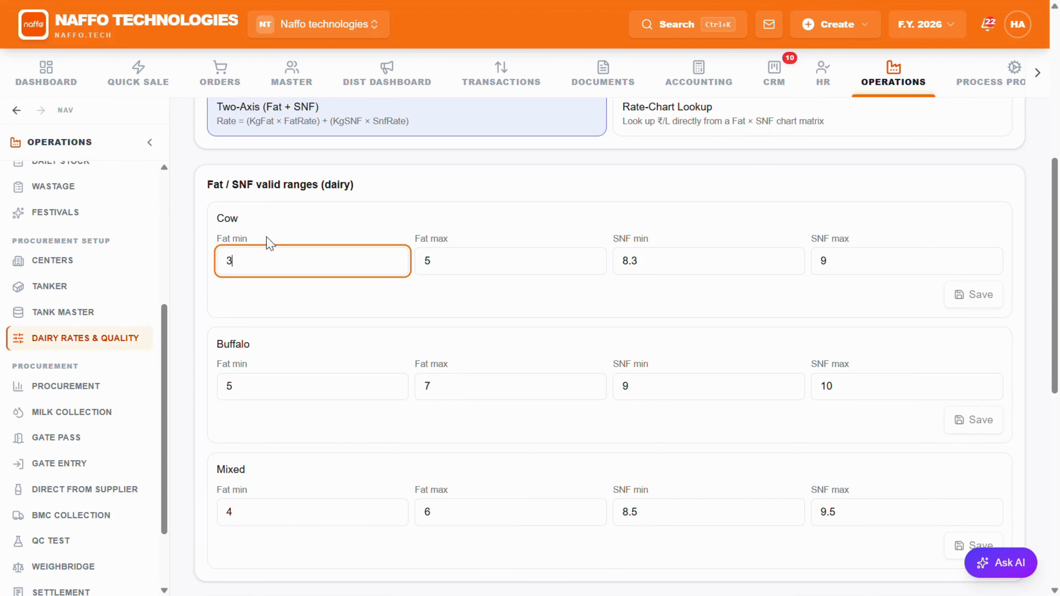
pyautogui.write('.8')
pyautogui.click(970, 302)
# Step: Set the cow fat rate in the dairy rate charts to 420 ₹/kg and save it
pyautogui.scroll(-2, 637, 267)
pyautogui.scroll(-4, 492, 262)
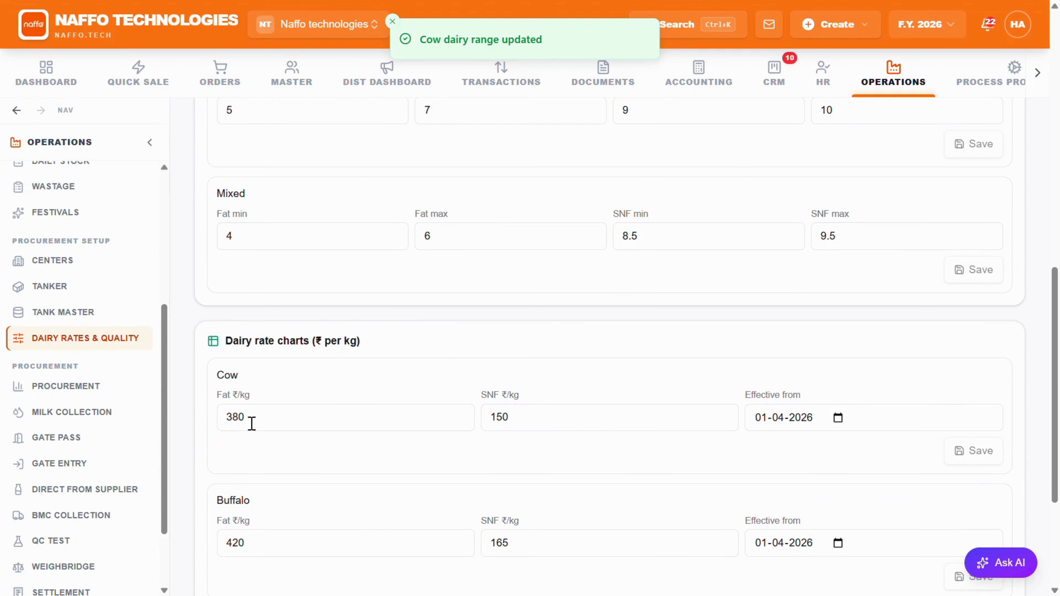
pyautogui.click(252, 422)
pyautogui.press('BackSpace')
pyautogui.press('BackSpace')
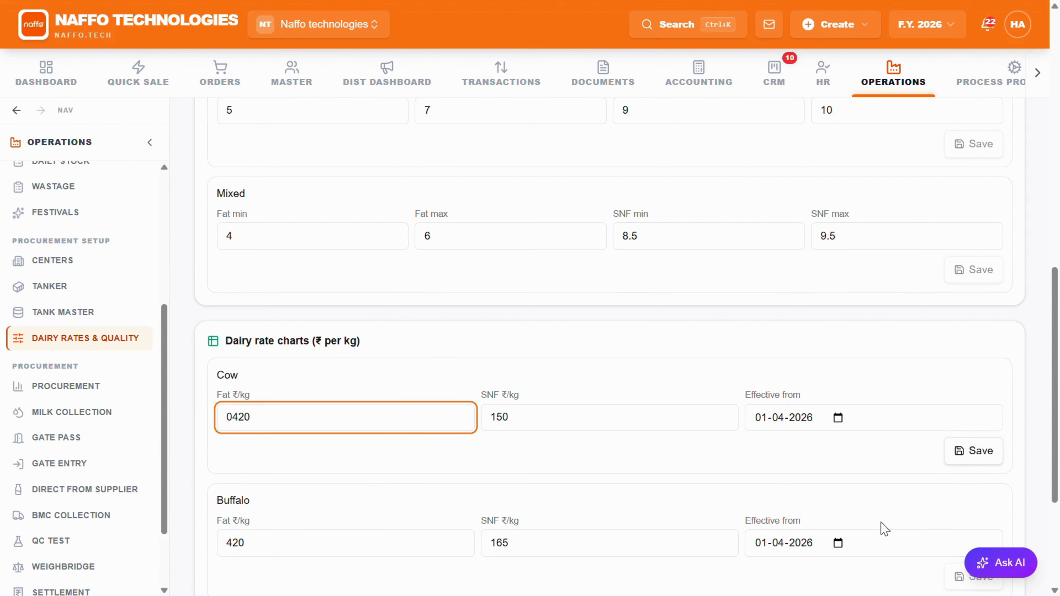
pyautogui.click(996, 458)
# Step: Set the effective date of the cow dairy rate chart to 16-04-2026
pyautogui.scroll(-2, 685, 434)
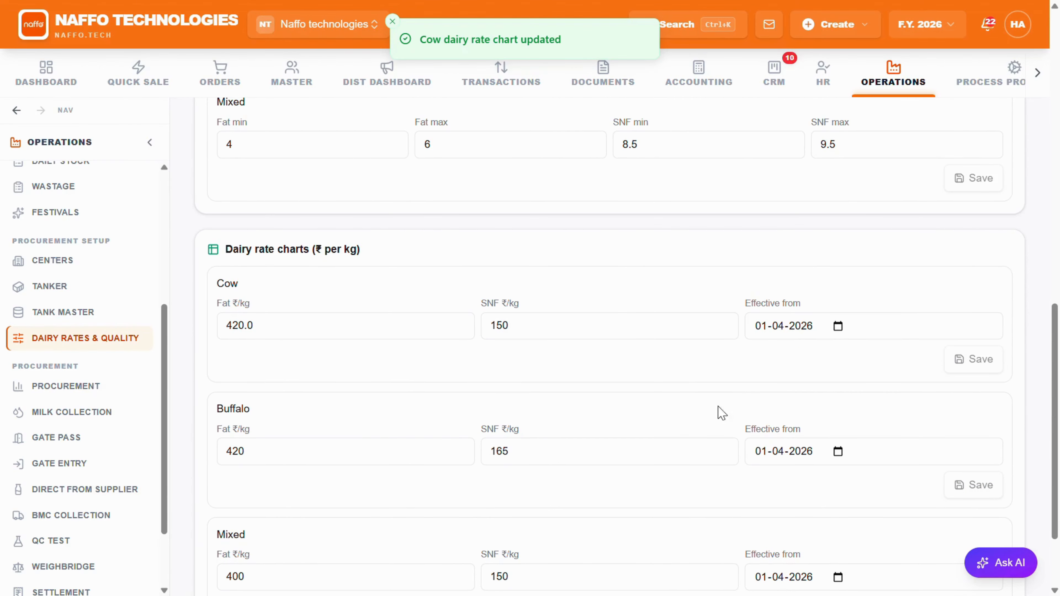
pyautogui.click(838, 329)
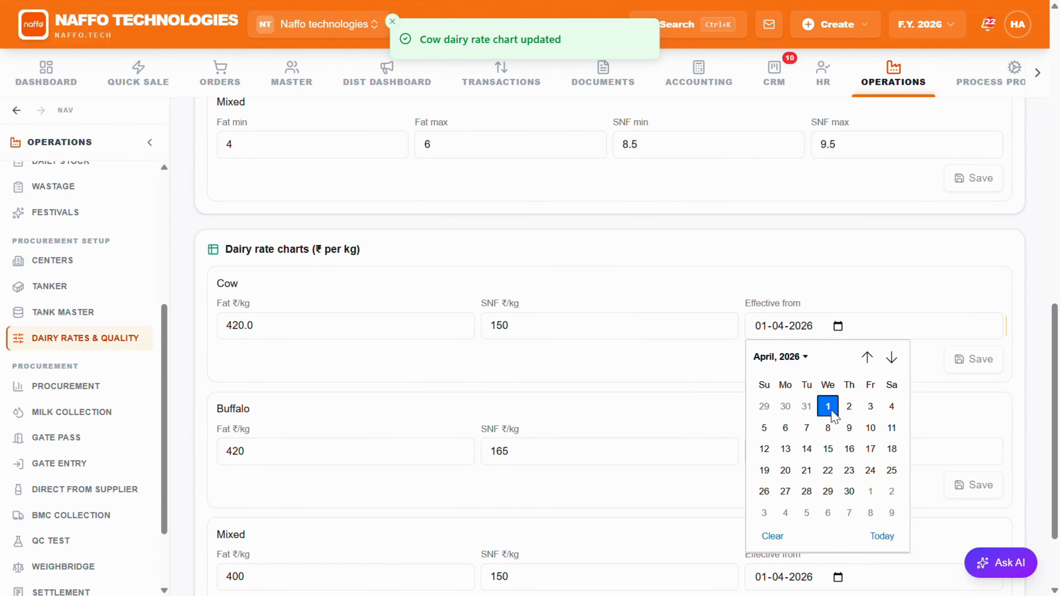
pyautogui.click(849, 449)
pyautogui.scroll(-3, 869, 363)
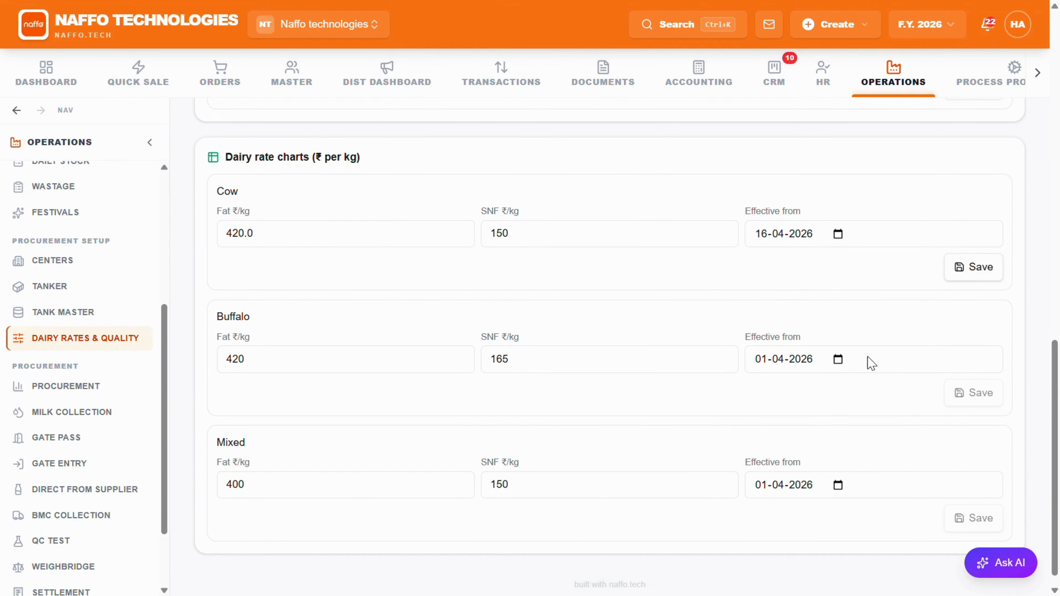
# Step: Switch the active dairy rate method to Rate-Chart Lookup
pyautogui.scroll(12, 787, 363)
pyautogui.scroll(2, 751, 293)
pyautogui.click(735, 286)
# Step: Review the quality standards for cow, buffalo and mixed milk, and return to the rates and settings
pyautogui.scroll(2, 747, 281)
pyautogui.click(772, 220)
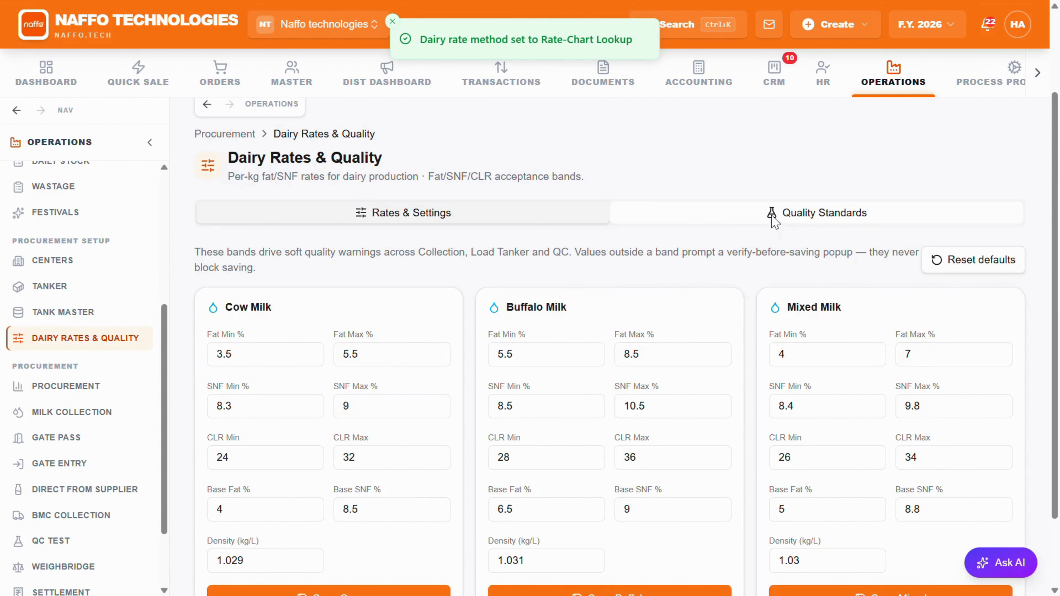
pyautogui.scroll(-2, 319, 344)
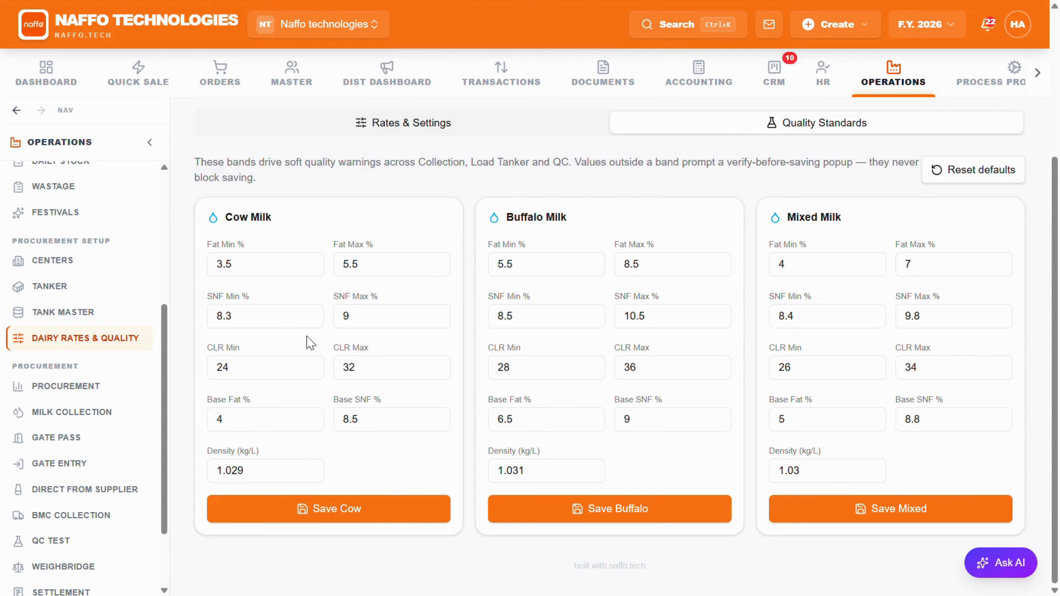
pyautogui.scroll(3, 411, 275)
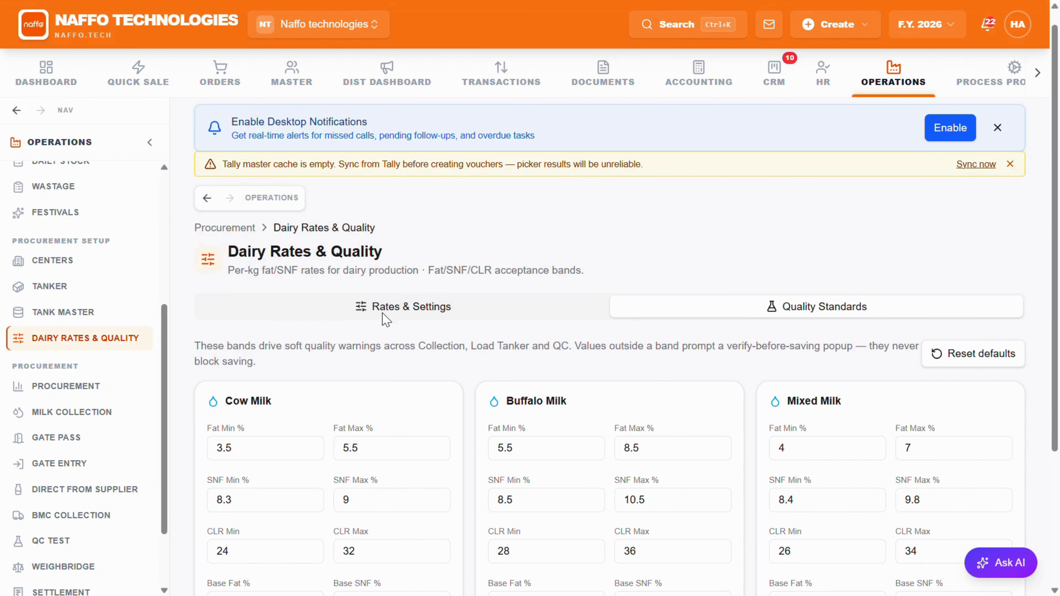
pyautogui.click(379, 303)
pyautogui.scroll(-2, 372, 293)
pyautogui.scroll(3, 376, 251)
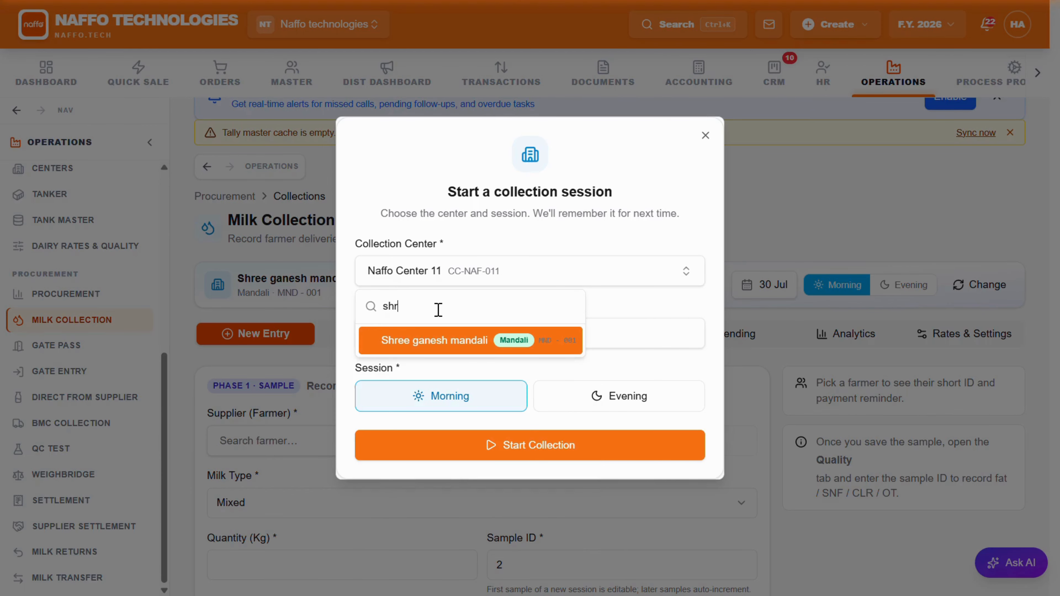
# Step: Start a morning milk collection session for Shree ganesh mandali dated 30 Jul 2026
pyautogui.click(425, 346)
pyautogui.click(428, 344)
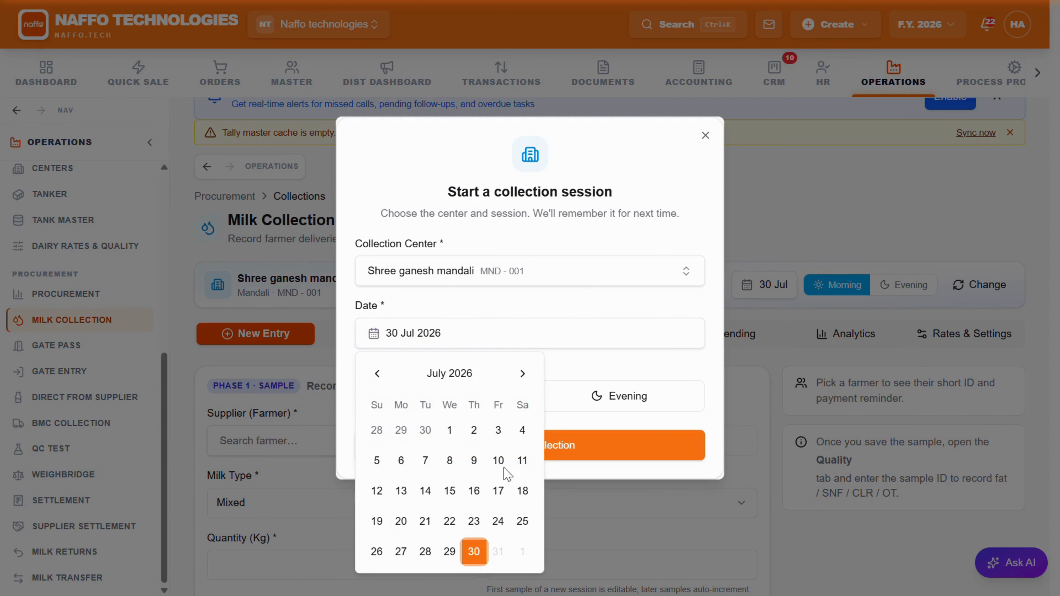
pyautogui.click(470, 552)
pyautogui.click(471, 452)
pyautogui.scroll(-2, 469, 450)
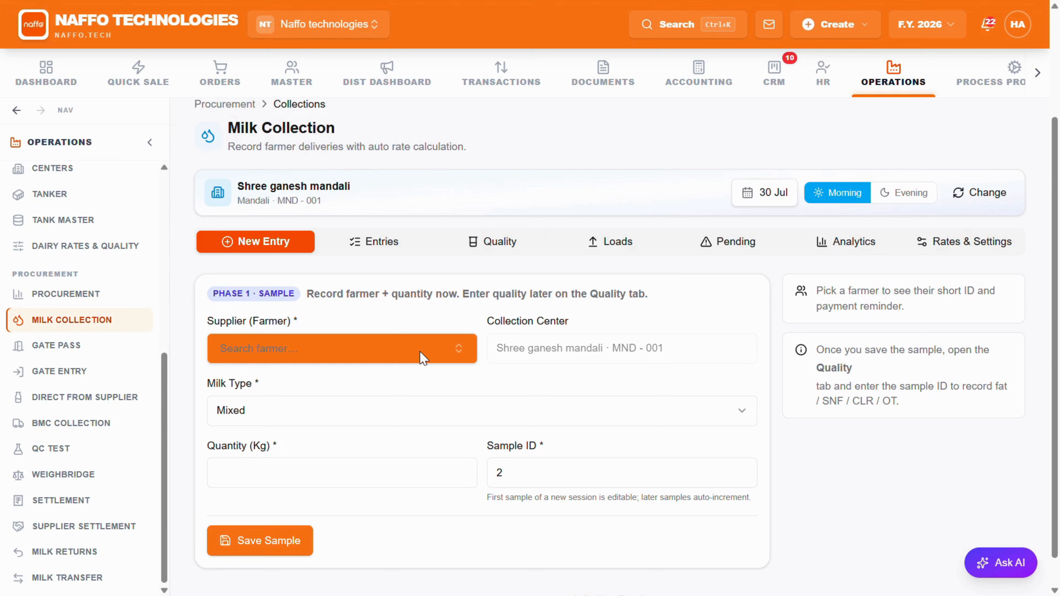
# Step: Record a 50 kg Buffalo milk sample with sample ID 2 for the farmer with code 001, and save it
pyautogui.scroll(2, 331, 308)
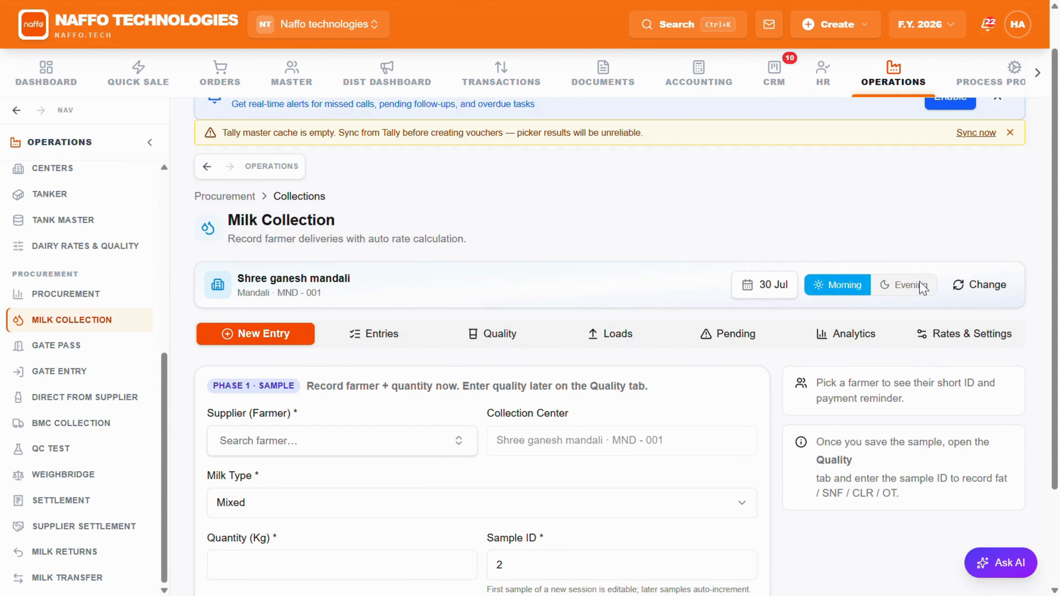
pyautogui.scroll(-2, 343, 414)
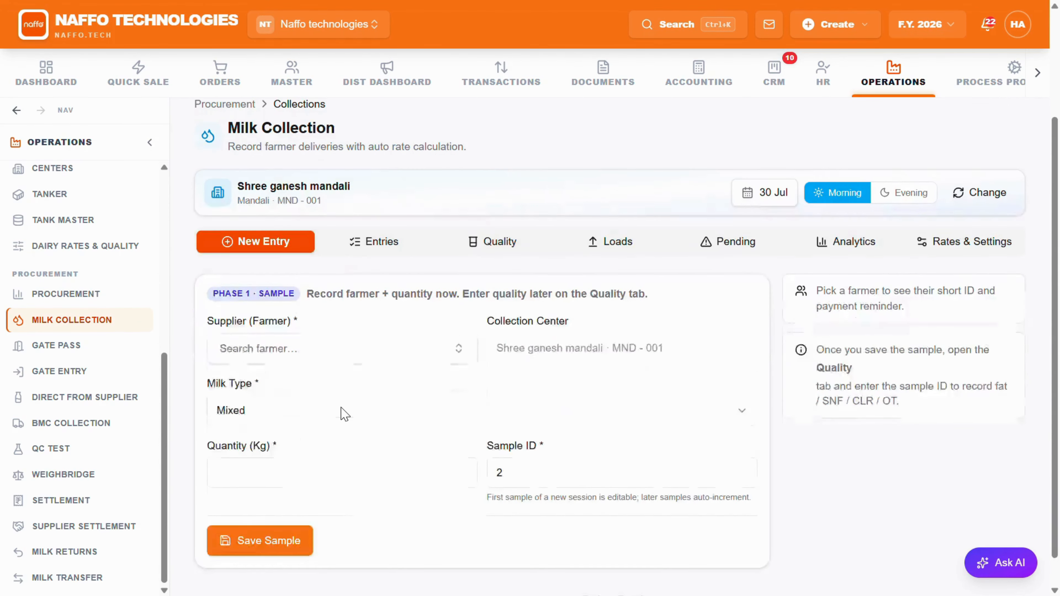
pyautogui.click(351, 349)
pyautogui.click(333, 416)
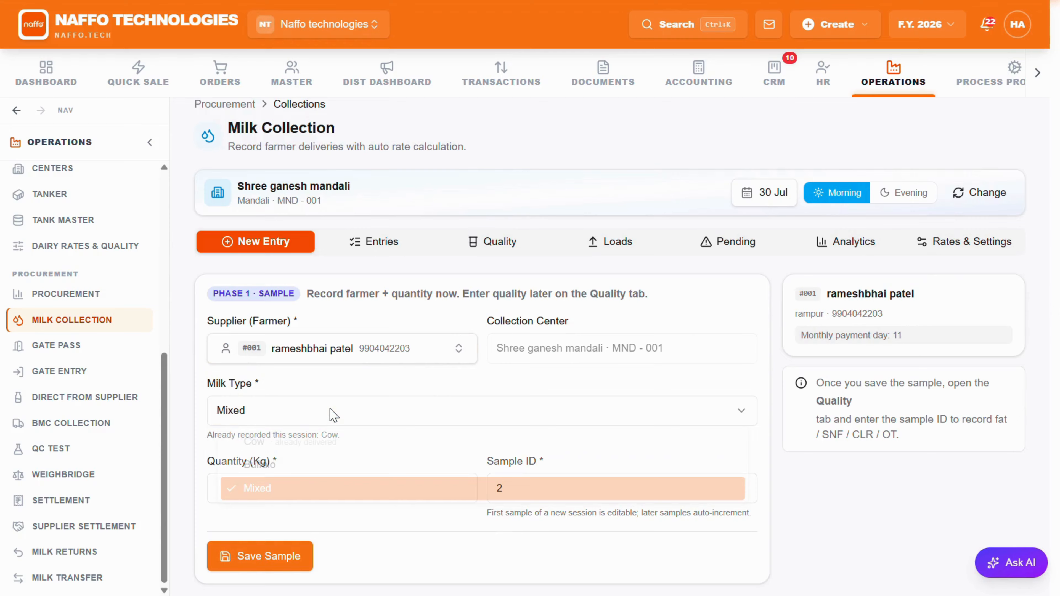
pyautogui.click(331, 411)
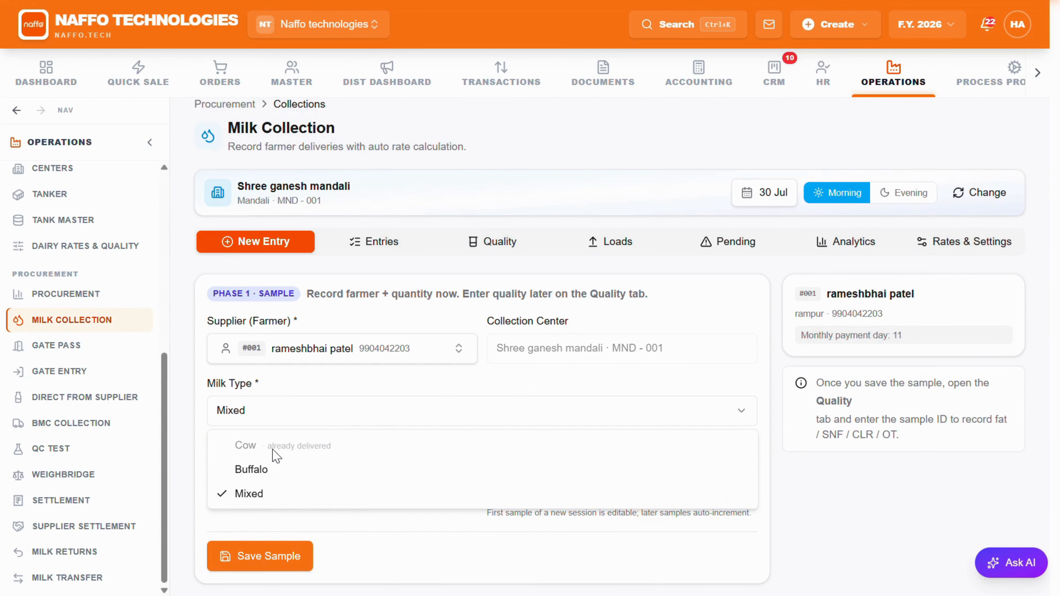
pyautogui.click(276, 468)
pyautogui.scroll(-1, 272, 456)
pyautogui.click(262, 439)
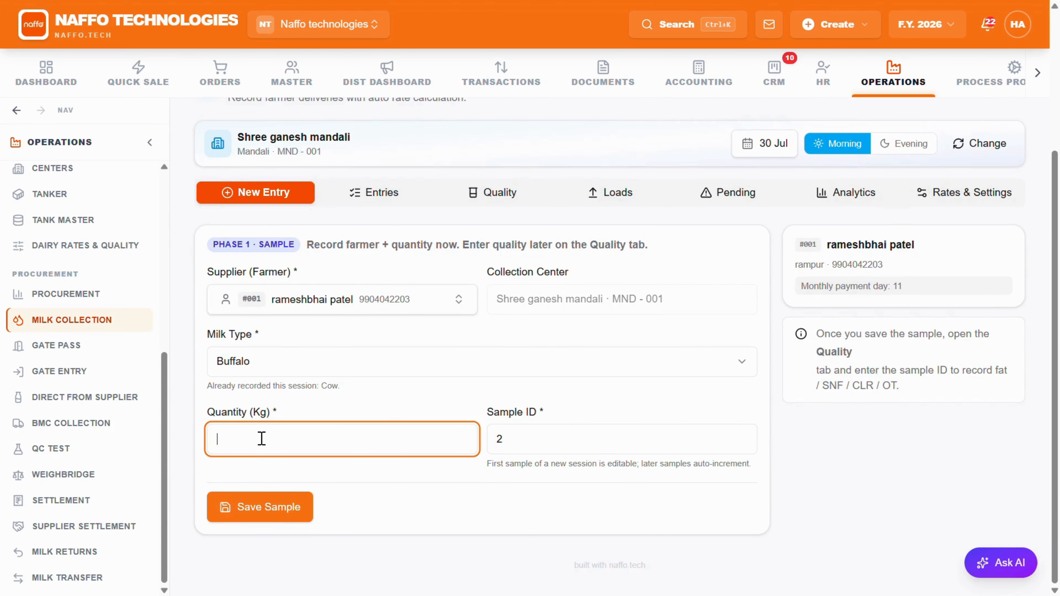
pyautogui.write('50')
pyautogui.click(285, 507)
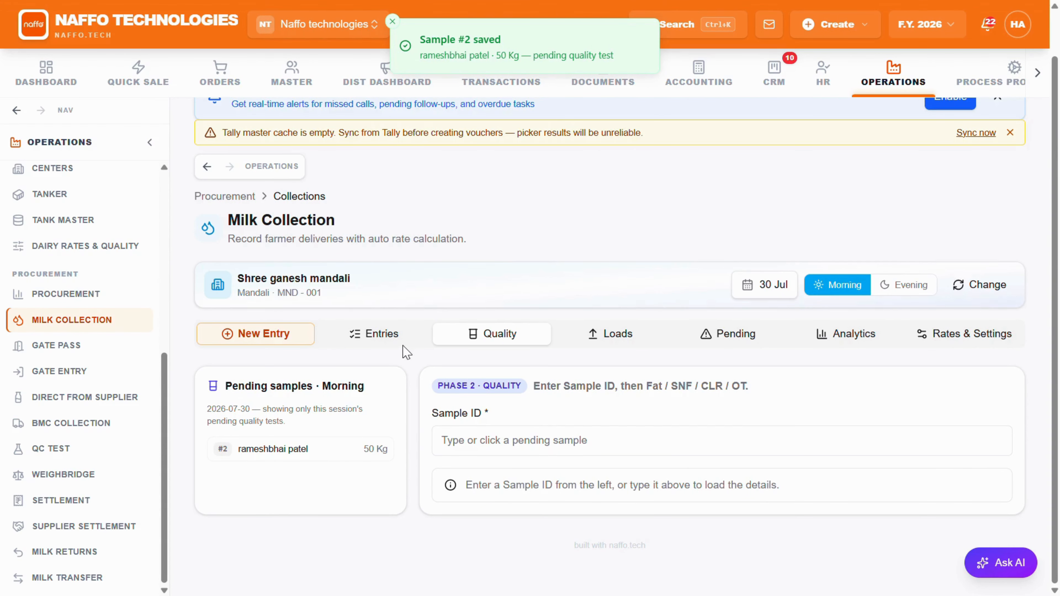
# Step: Enter the quality results for sample 2 with 4.20% fat and 6.20% SNF, and save the collection
pyautogui.click(463, 439)
pyautogui.write('2')
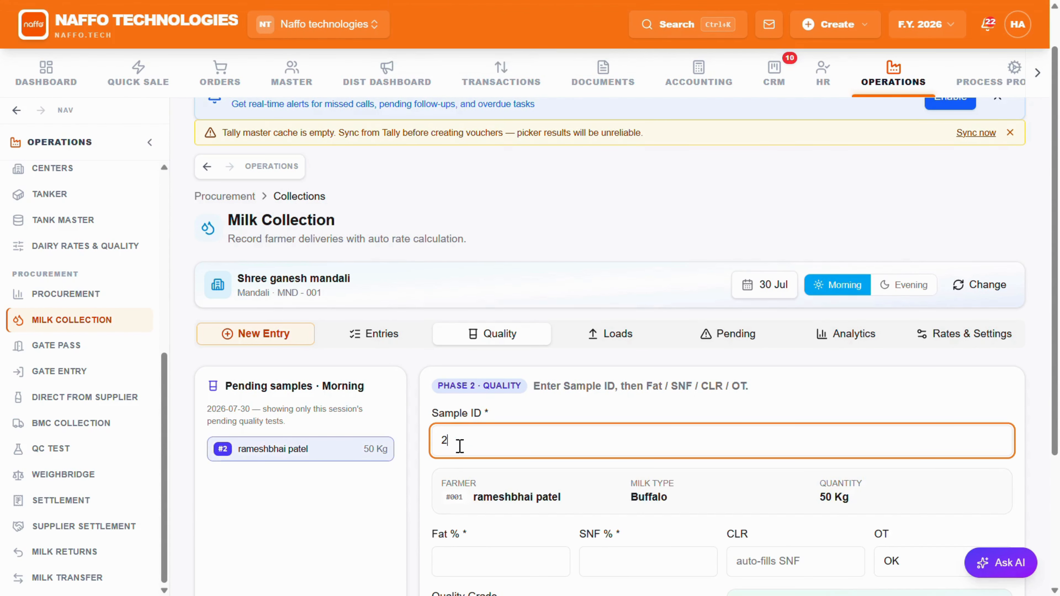
pyautogui.scroll(-2, 470, 531)
pyautogui.click(481, 466)
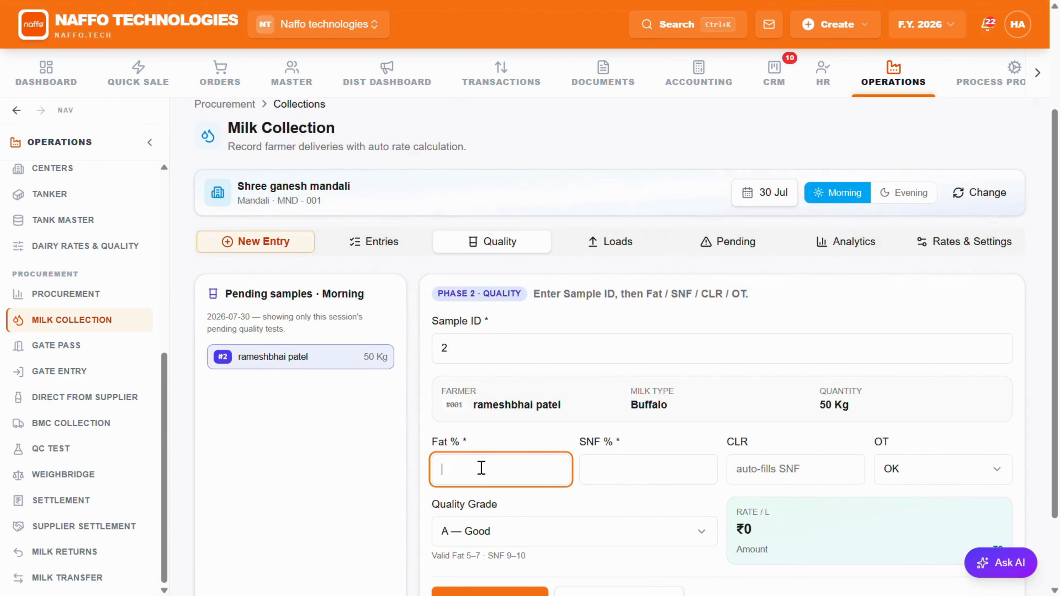
pyautogui.write('4.2')
pyautogui.click(600, 474)
pyautogui.write('6.20')
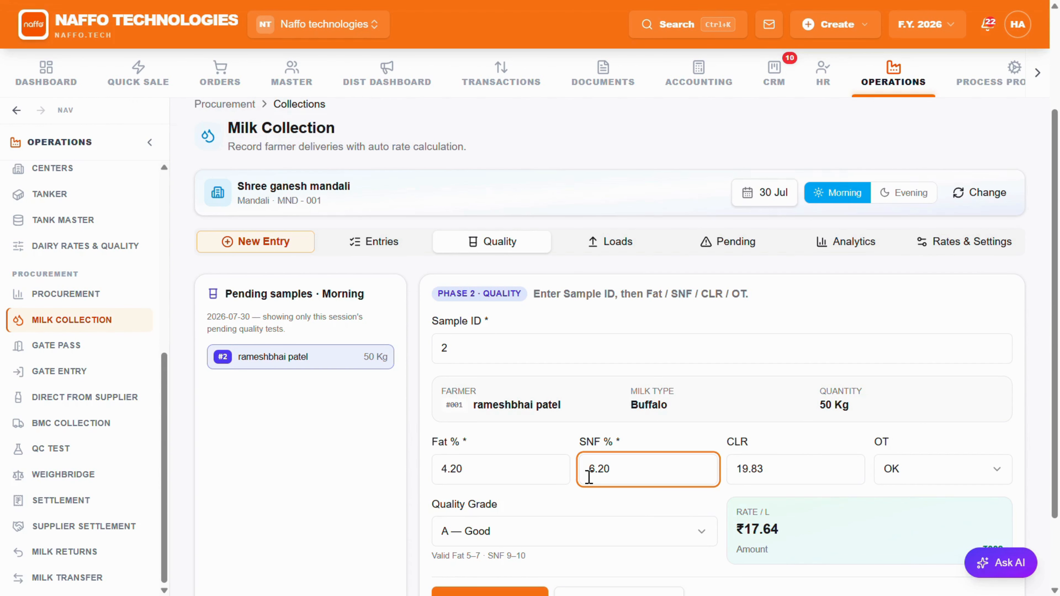
pyautogui.scroll(-2, 551, 362)
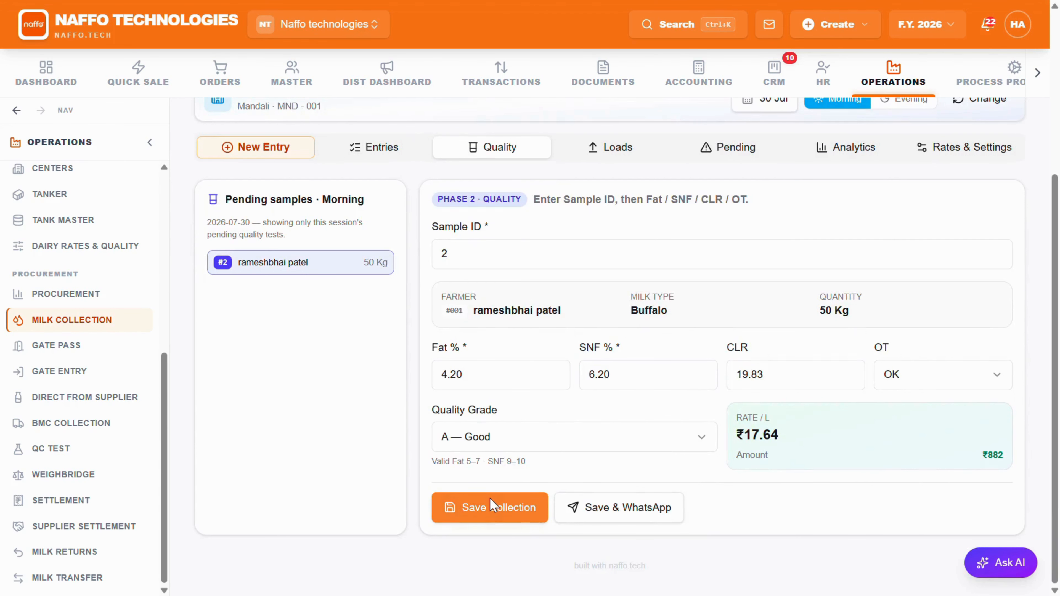
pyautogui.click(492, 507)
pyautogui.click(643, 343)
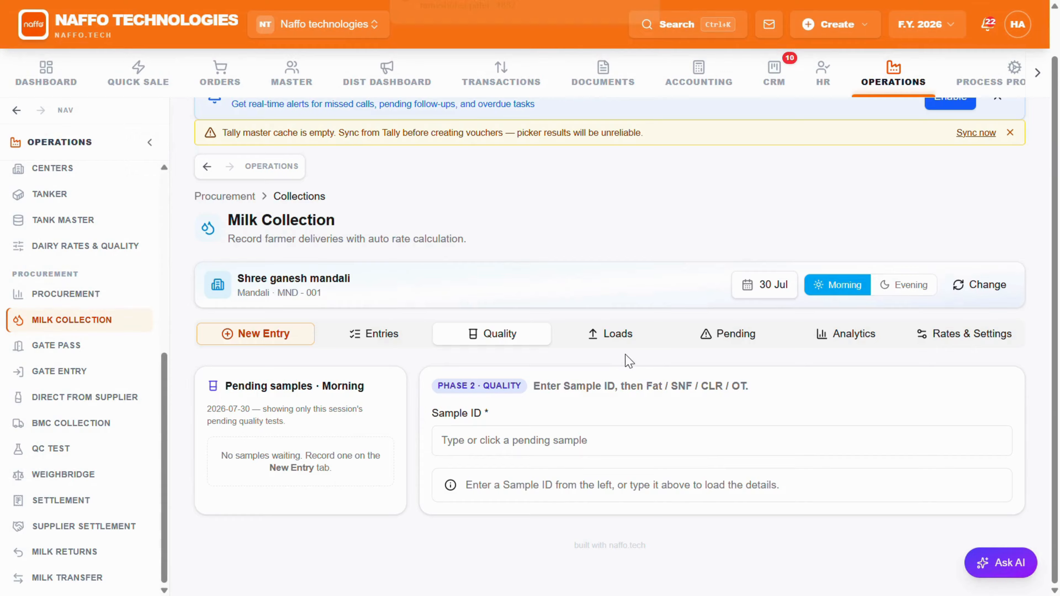
# Step: Review the session's collection entries, open the print preview of the Buffalo sample's bill, and cancel printing
pyautogui.click(379, 334)
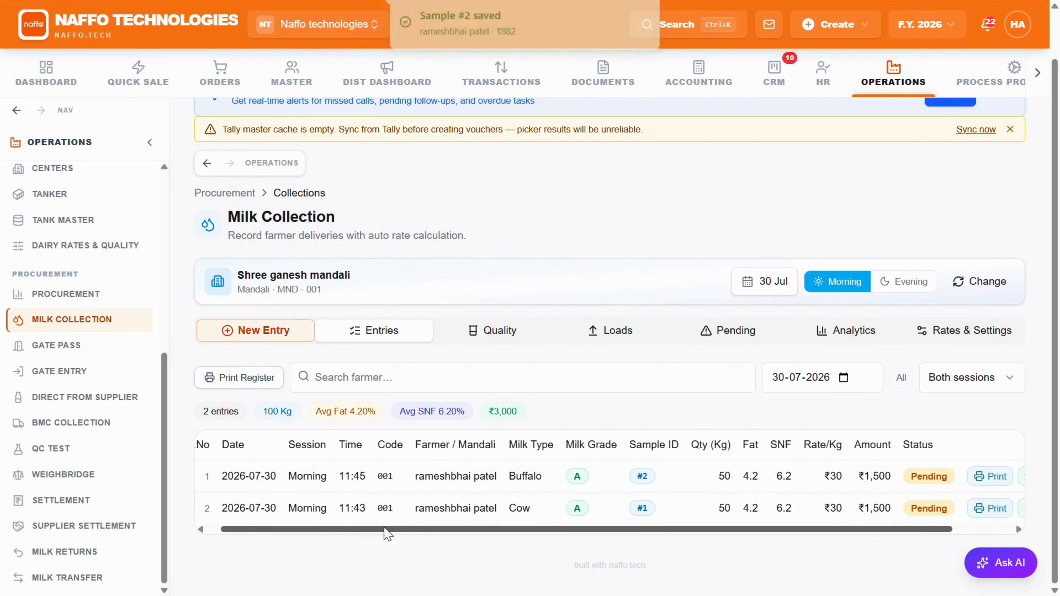
pyautogui.moveTo(386, 532); pyautogui.dragTo(567, 539)
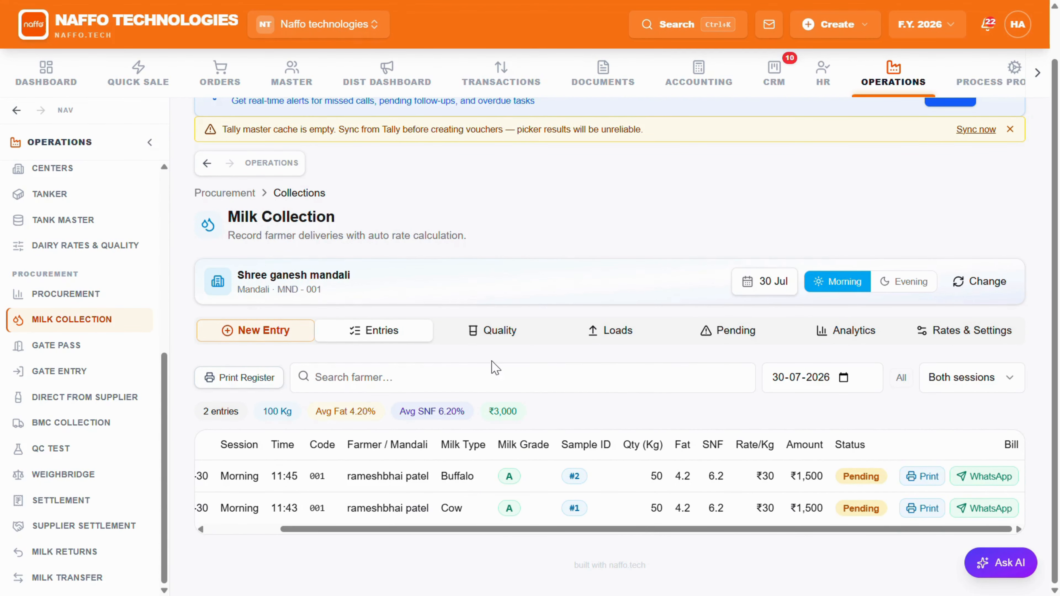
pyautogui.click(480, 337)
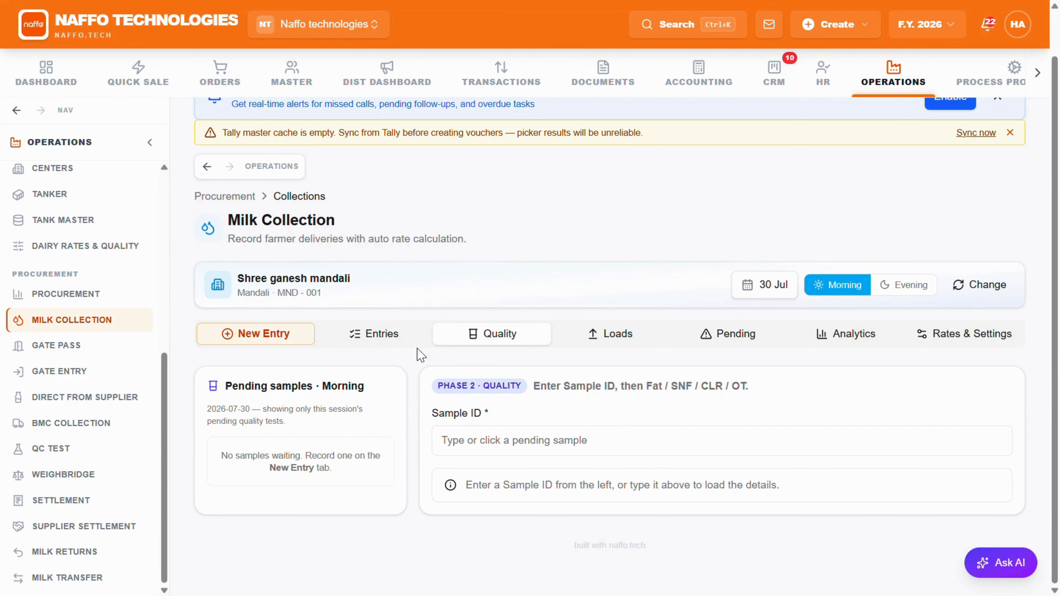
pyautogui.click(396, 343)
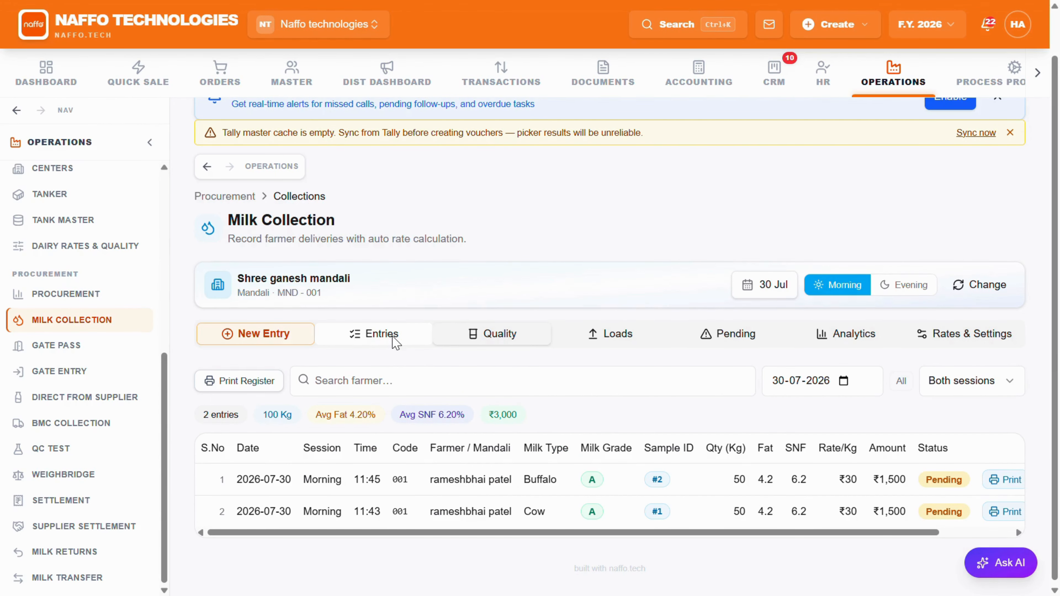
pyautogui.moveTo(876, 534); pyautogui.dragTo(953, 532)
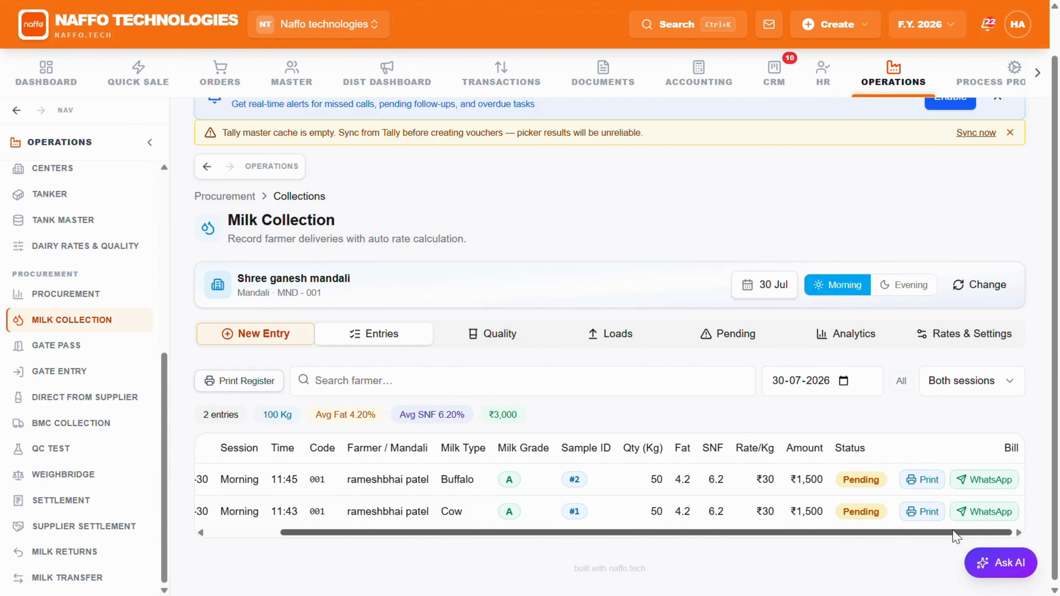
pyautogui.click(921, 481)
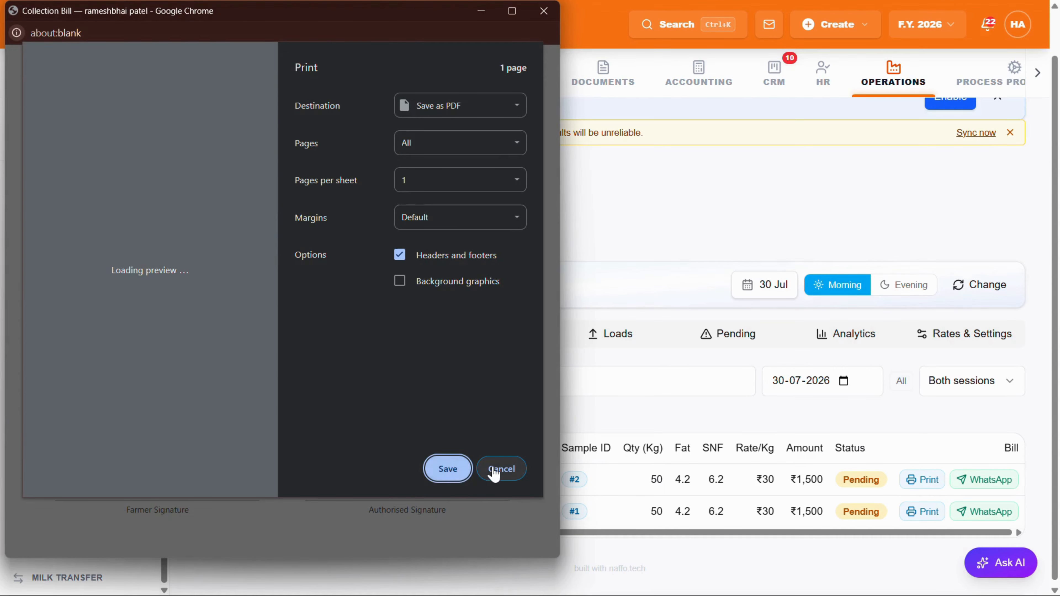
pyautogui.click(501, 469)
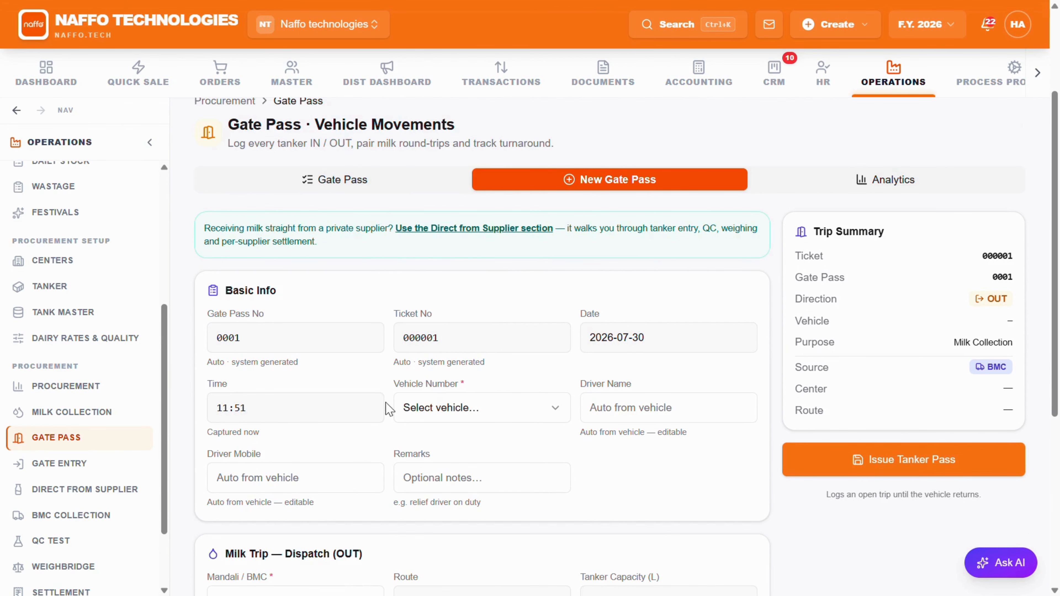
pyautogui.click(496, 416)
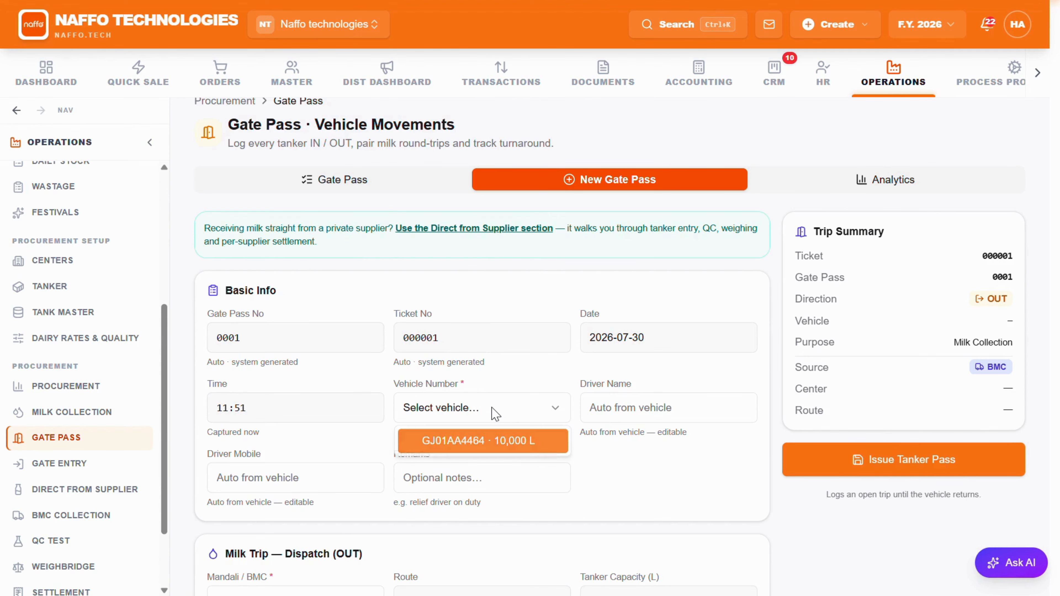
pyautogui.click(478, 441)
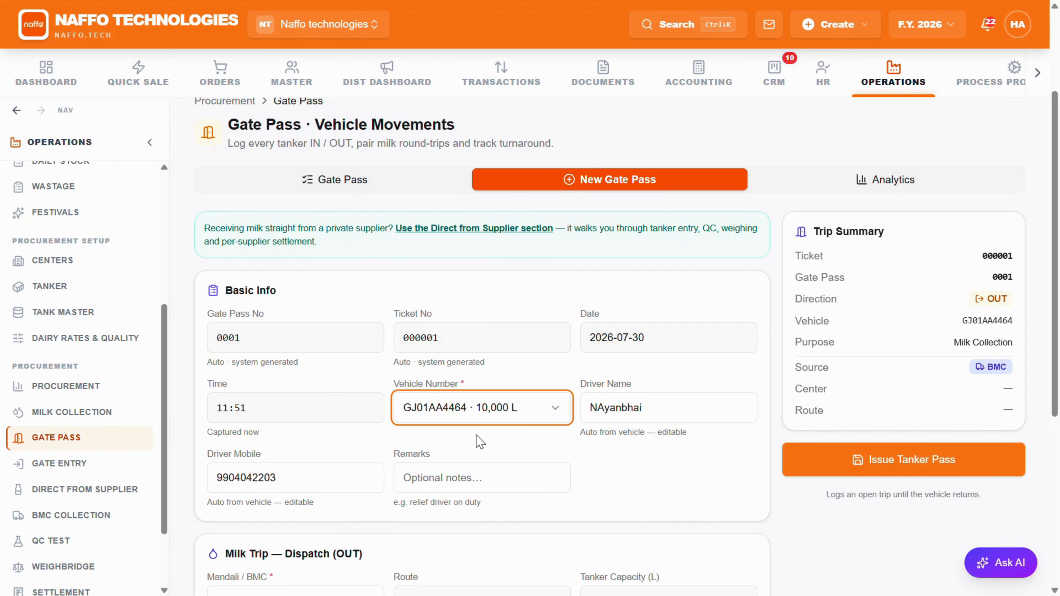
pyautogui.scroll(-2, 477, 417)
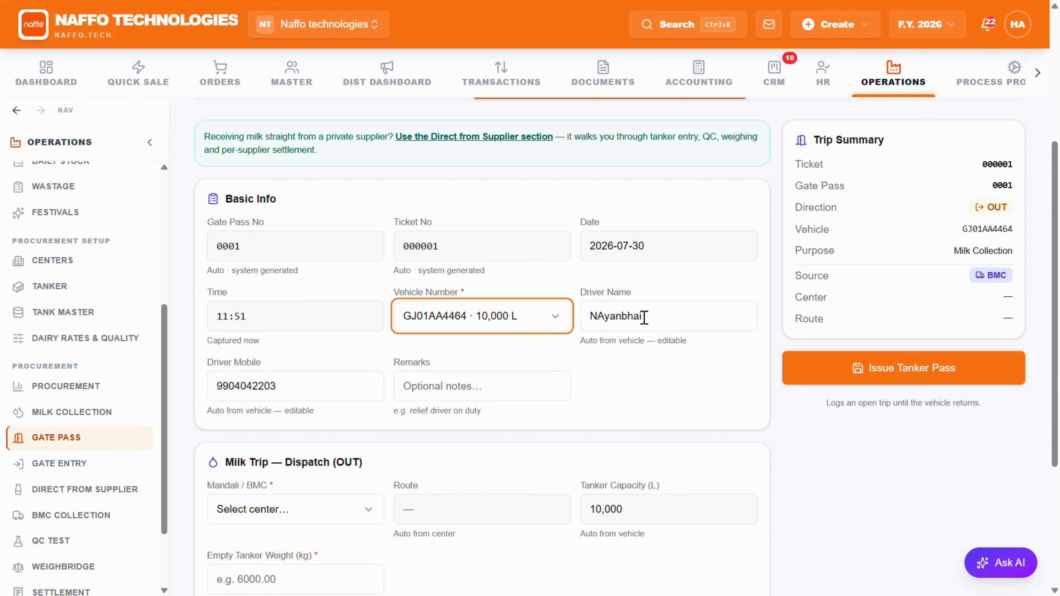
pyautogui.moveTo(644, 318); pyautogui.dragTo(593, 322)
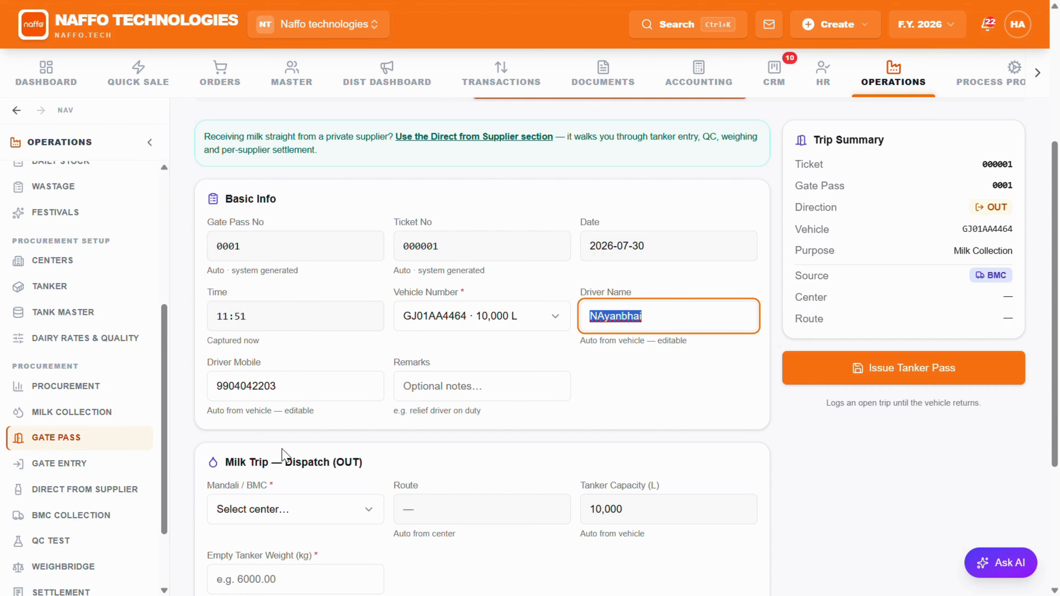
pyautogui.scroll(-2, 363, 370)
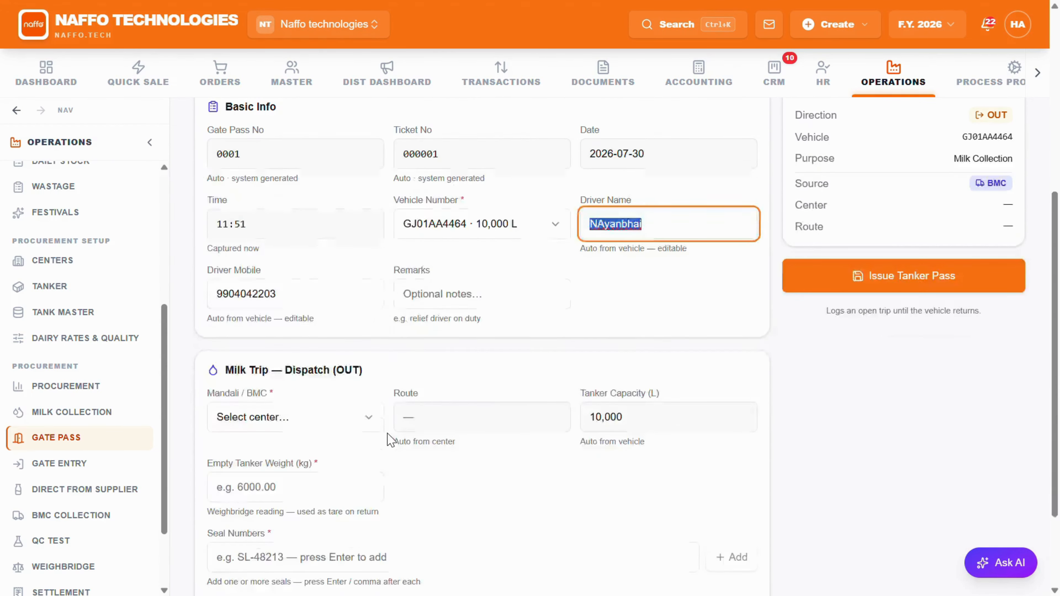
pyautogui.click(367, 417)
pyautogui.press('End')
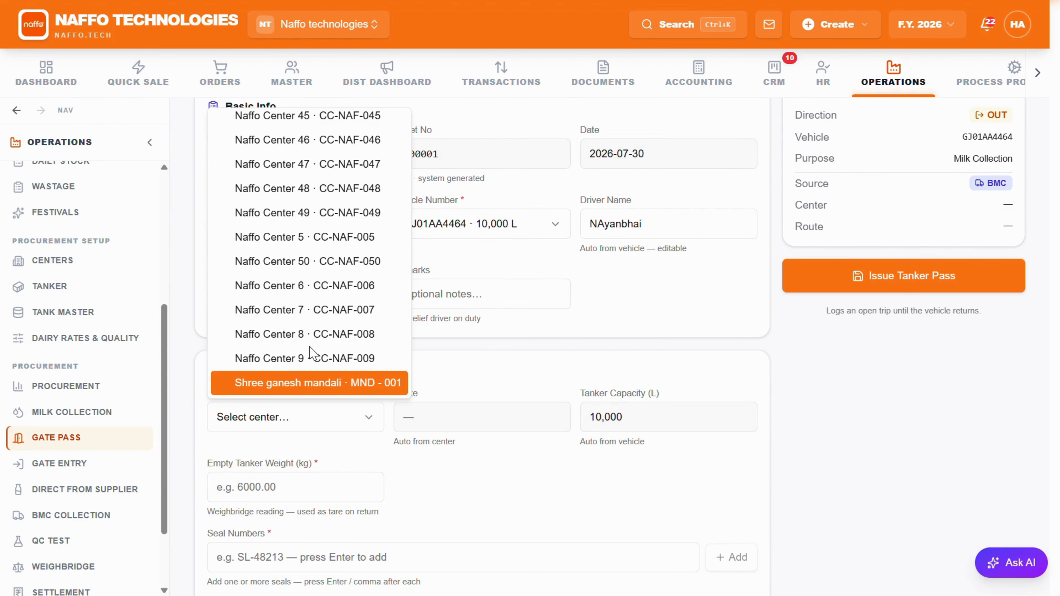
pyautogui.click(342, 382)
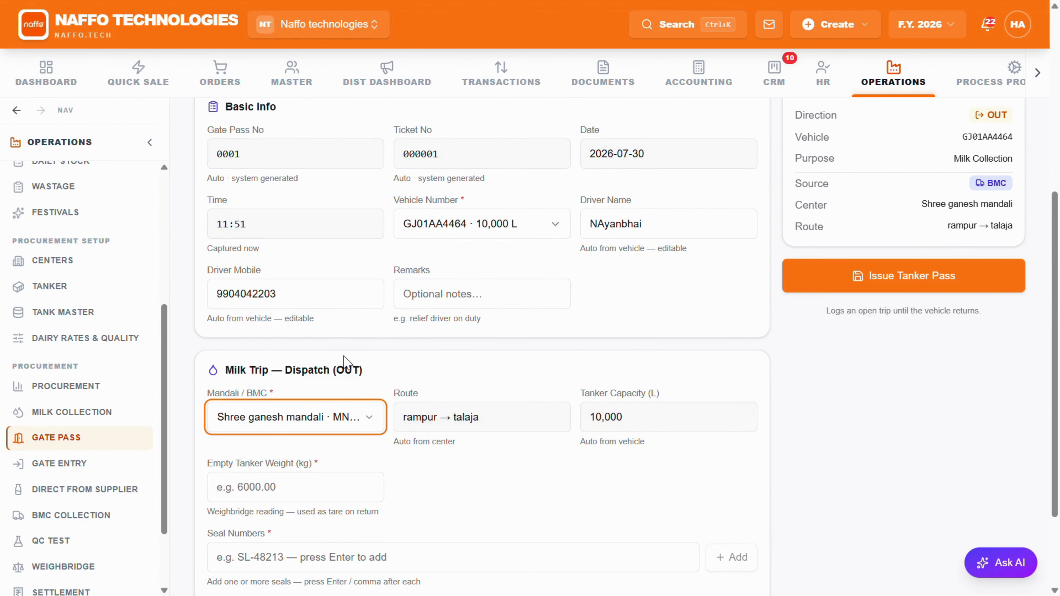
# Step: Set the empty tanker weight to 3000 kg and add seal numbers 123, 234 and 456
pyautogui.scroll(-2, 379, 344)
pyautogui.click(287, 394)
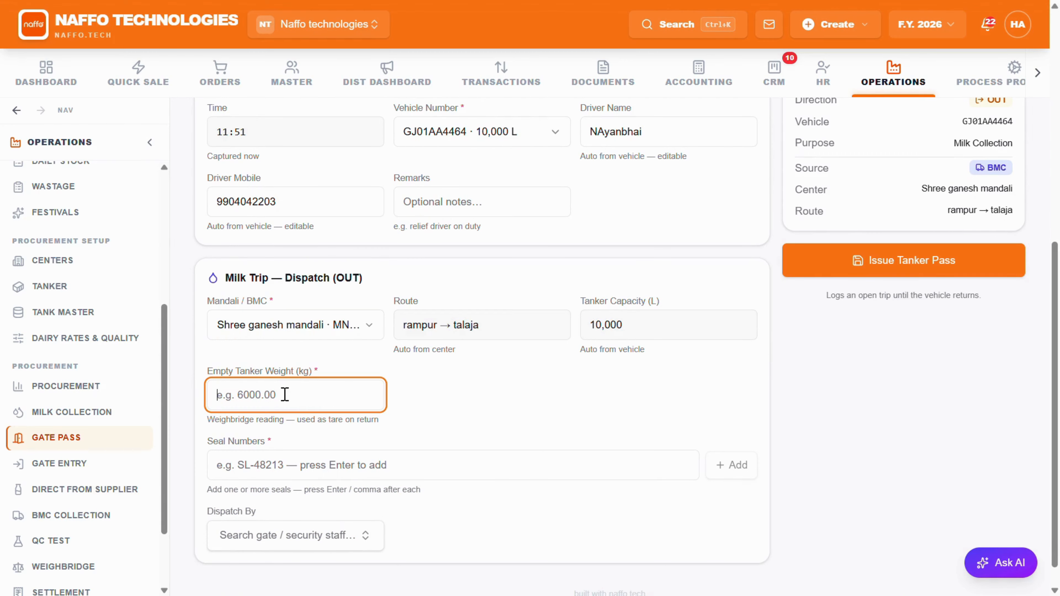
pyautogui.write('3000')
pyautogui.click(267, 473)
pyautogui.write('1')
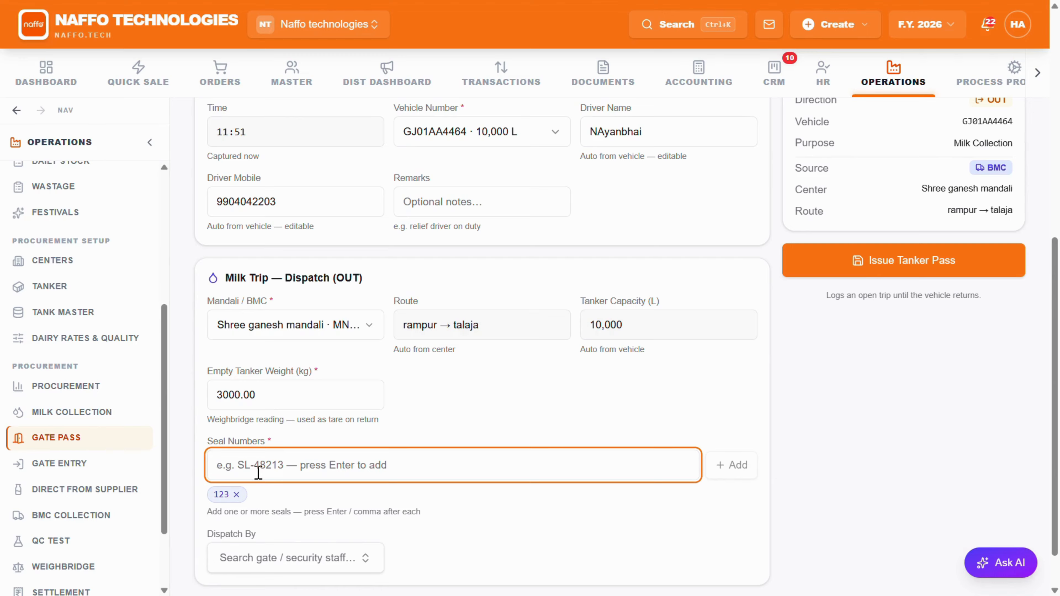
pyautogui.write('234')
pyautogui.press('Return')
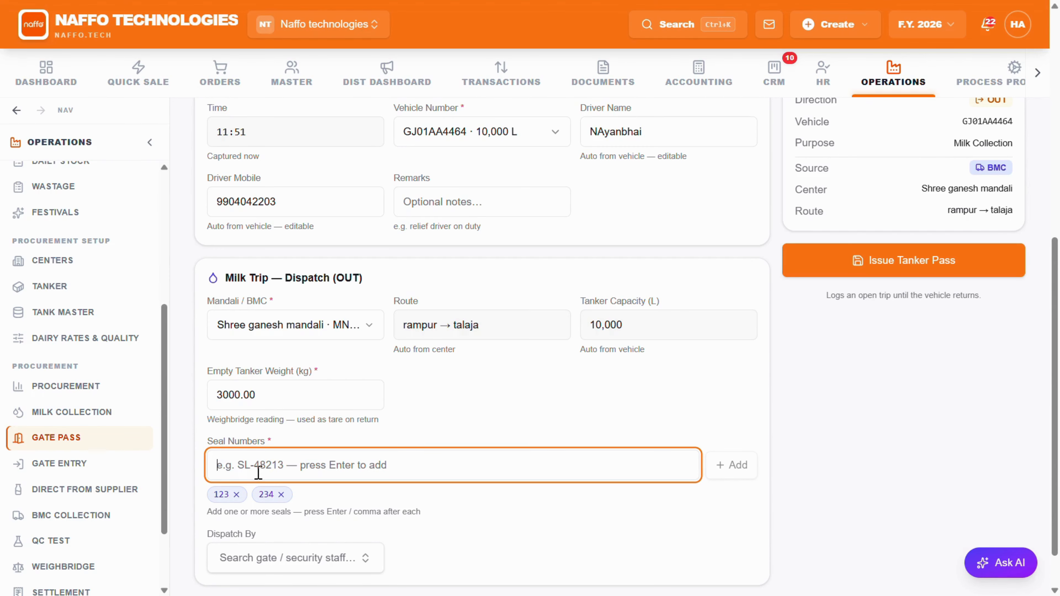
pyautogui.write('456')
pyautogui.press('Return')
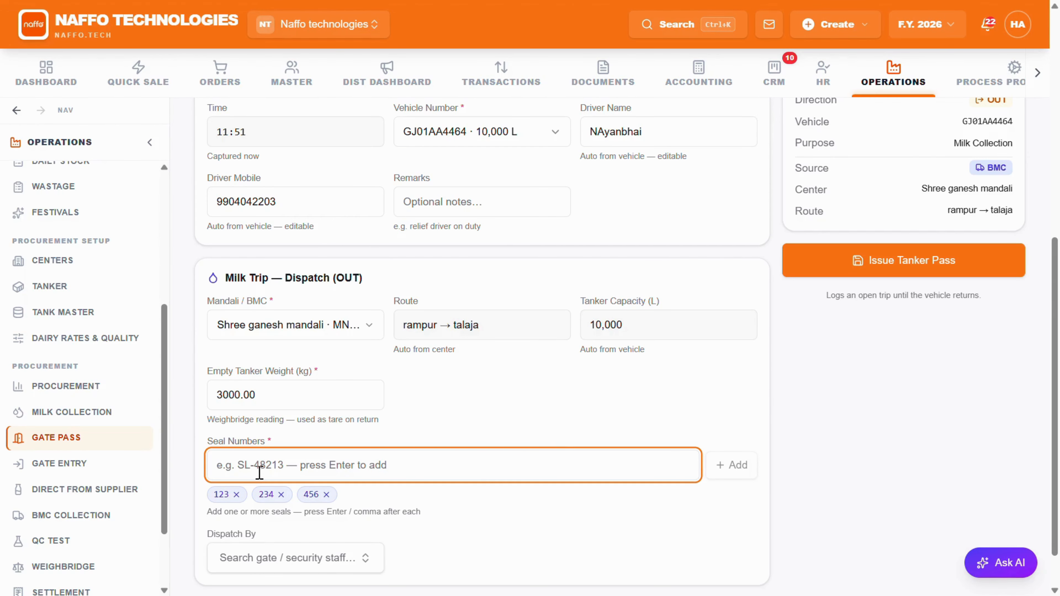
# Step: Assign the Field Staff employee as dispatcher, issue the tanker pass and open the saved gate pass
pyautogui.click(359, 559)
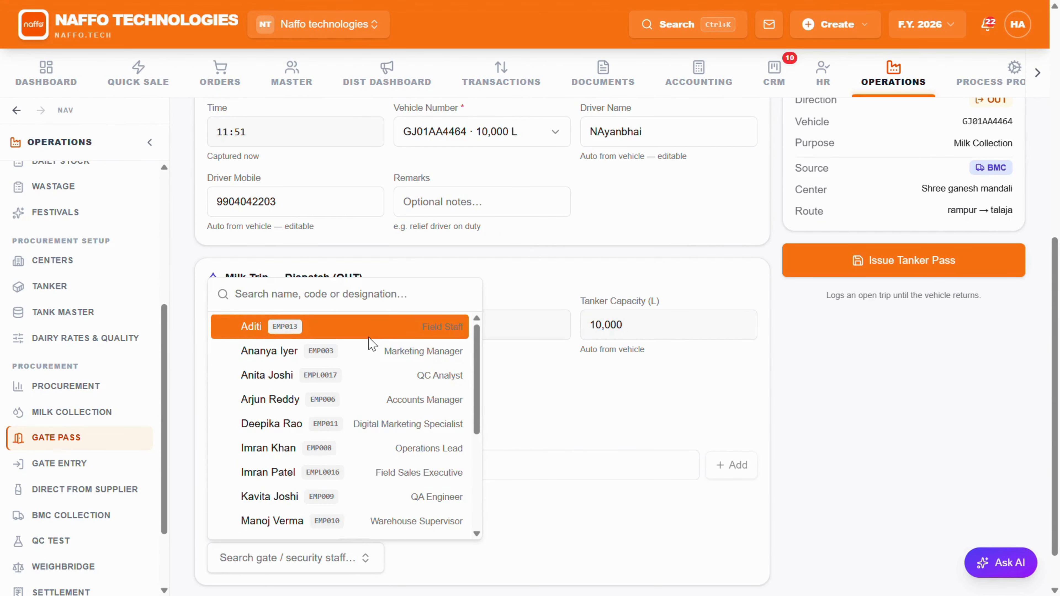
pyautogui.click(443, 328)
pyautogui.click(847, 252)
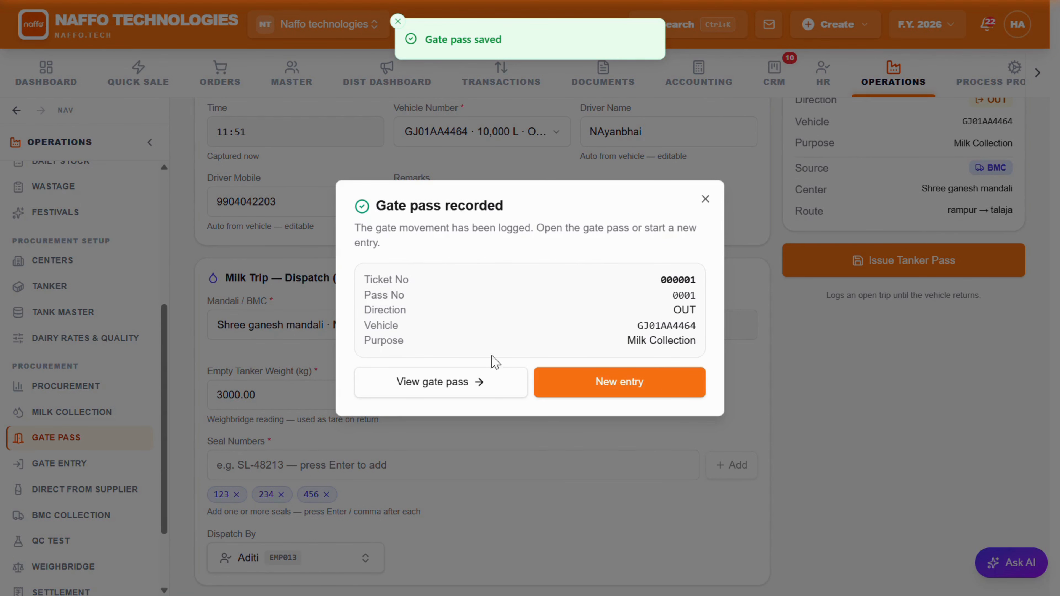
pyautogui.click(482, 382)
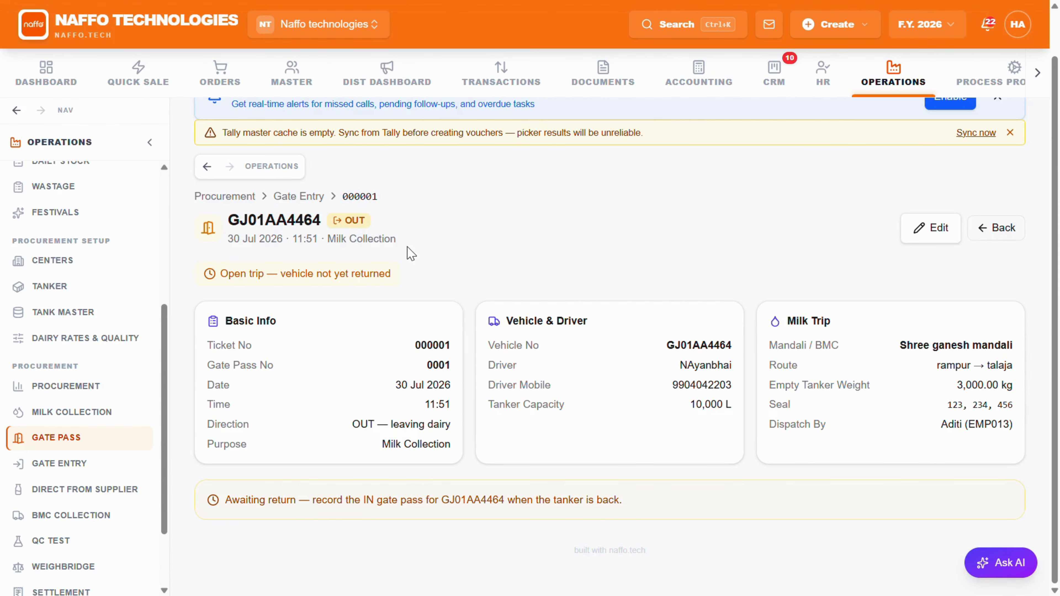
pyautogui.click(79, 499)
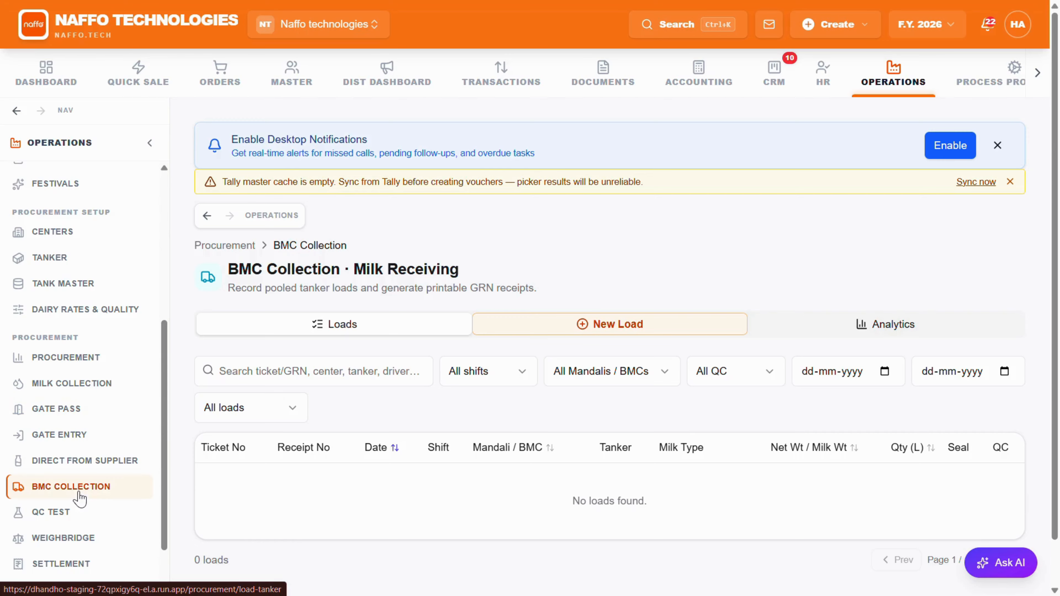
pyautogui.click(517, 332)
pyautogui.scroll(-4, 500, 338)
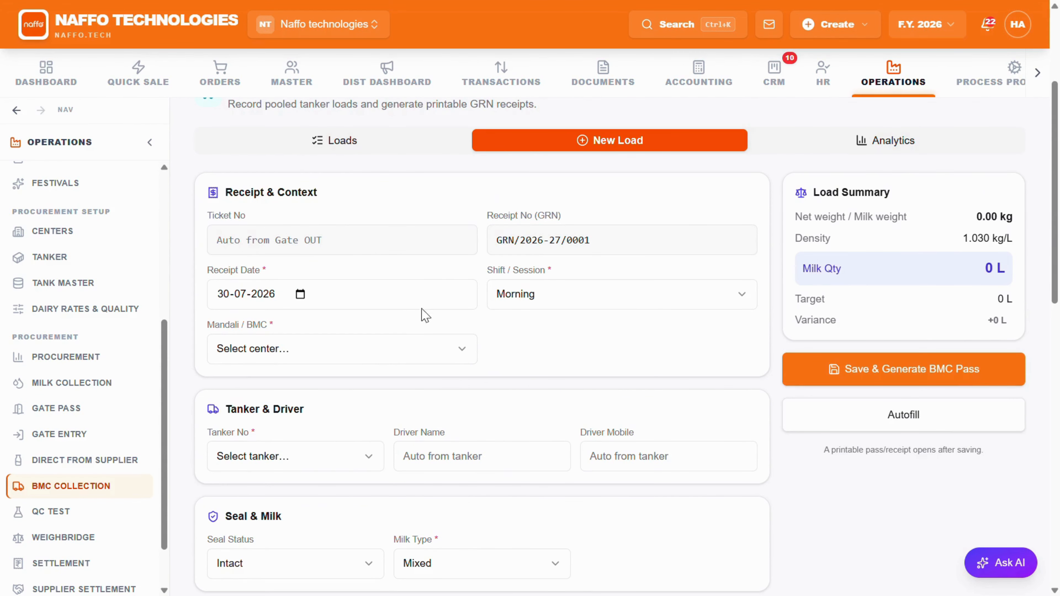
pyautogui.click(416, 351)
pyautogui.click(334, 456)
pyautogui.click(318, 486)
pyautogui.scroll(-2, 359, 430)
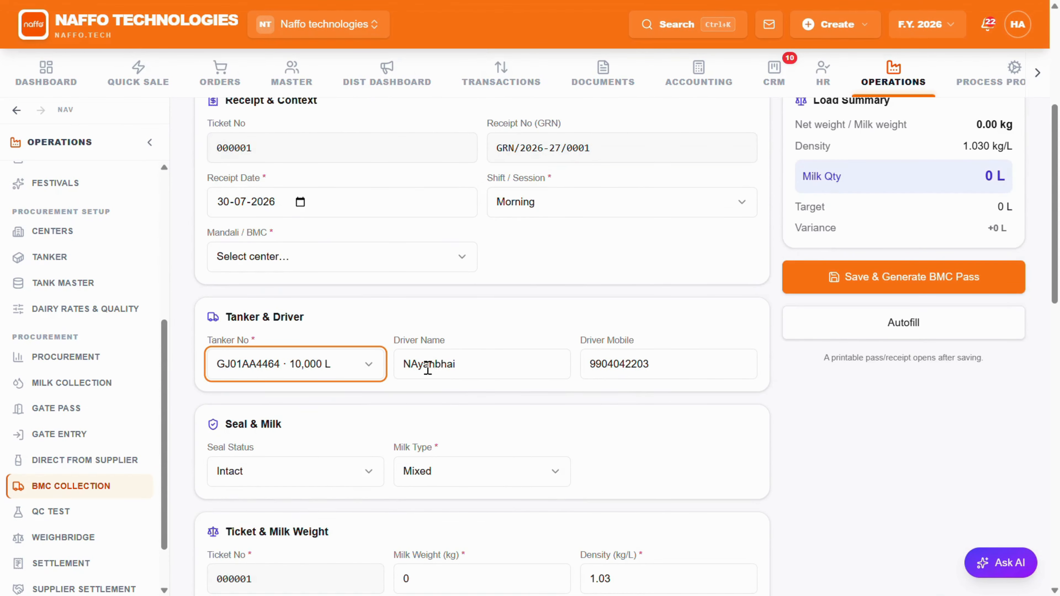
pyautogui.scroll(-5, 309, 414)
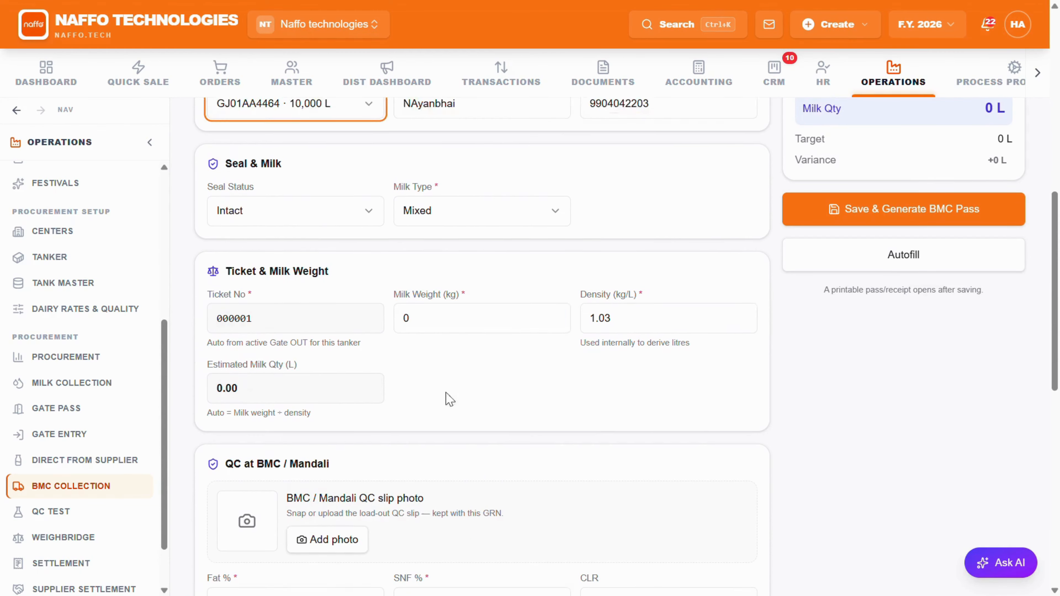
pyautogui.click(416, 297)
pyautogui.write('1000')
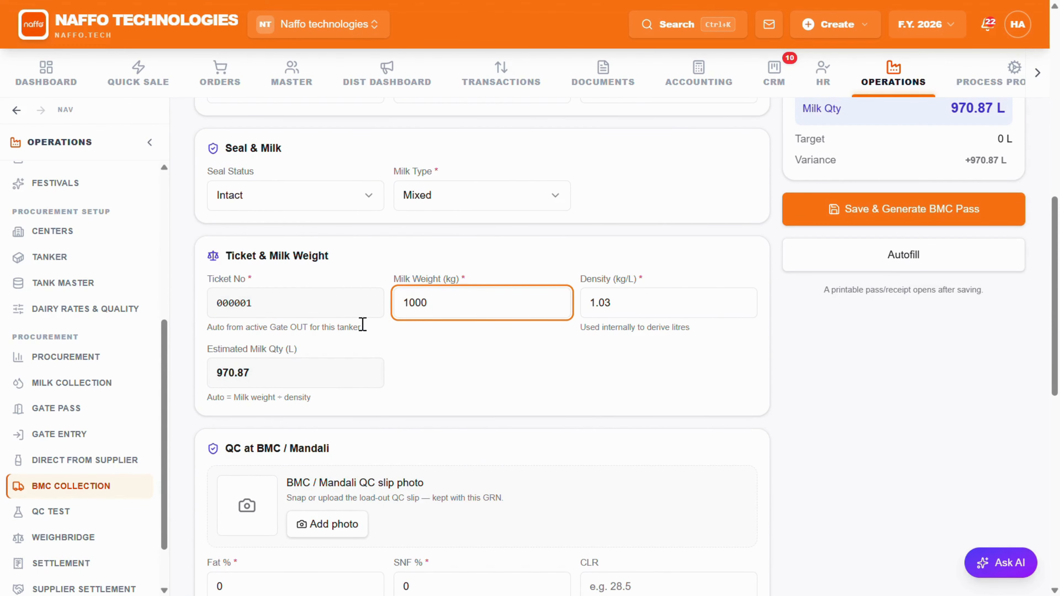
# Step: Enter the load's BMC quality values: 5% fat, 9% SNF and a temperature of 4.0 °C
pyautogui.scroll(-5, 362, 325)
pyautogui.click(277, 311)
pyautogui.press('BackSpace')
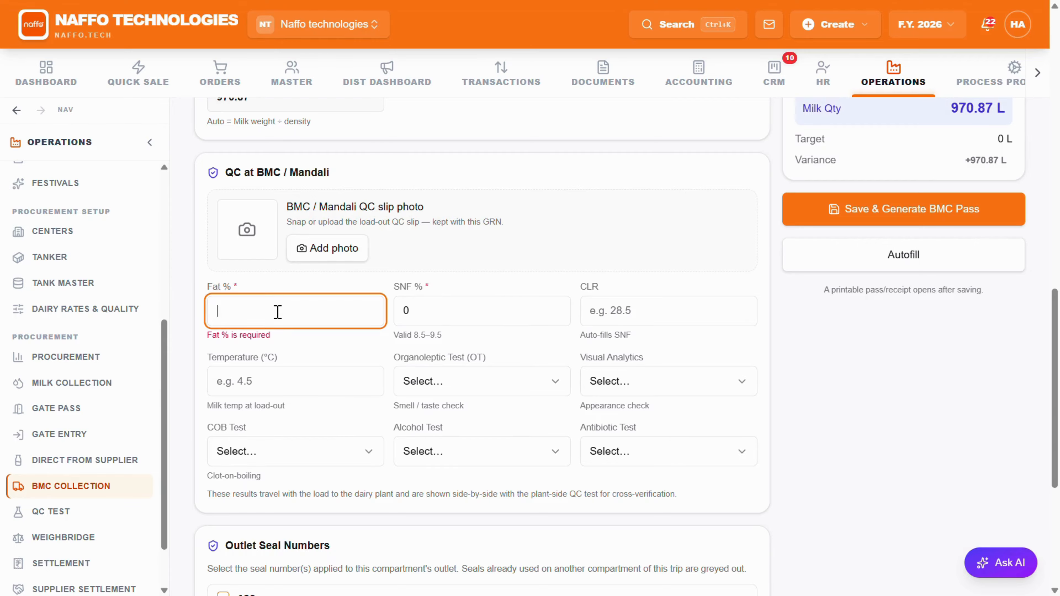
pyautogui.write('5')
pyautogui.press('Tab')
pyautogui.write('9')
pyautogui.press('Tab')
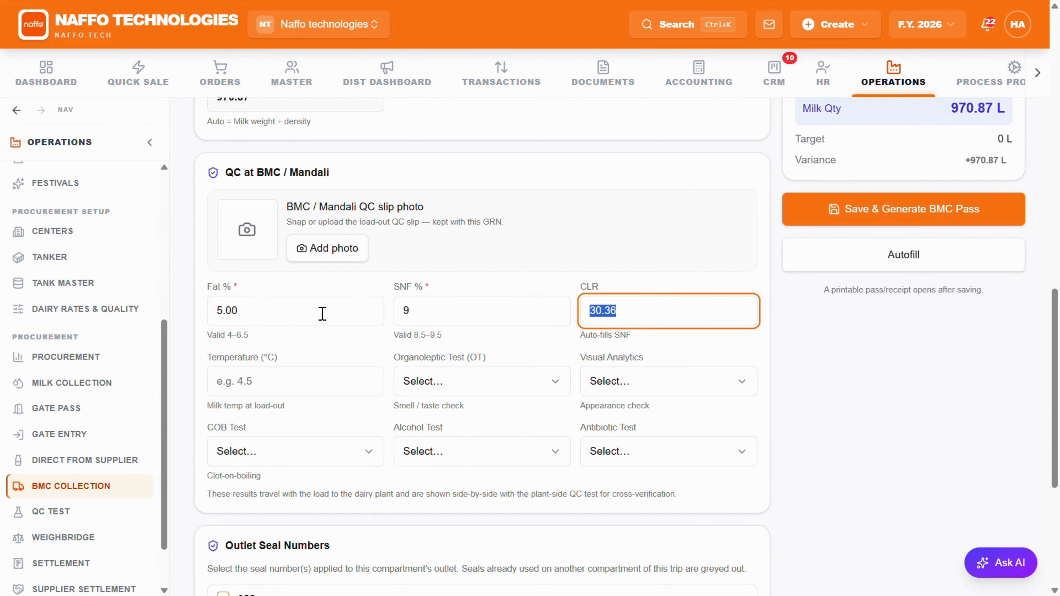
pyautogui.press('Tab')
pyautogui.write('4.0')
pyautogui.press('Tab')
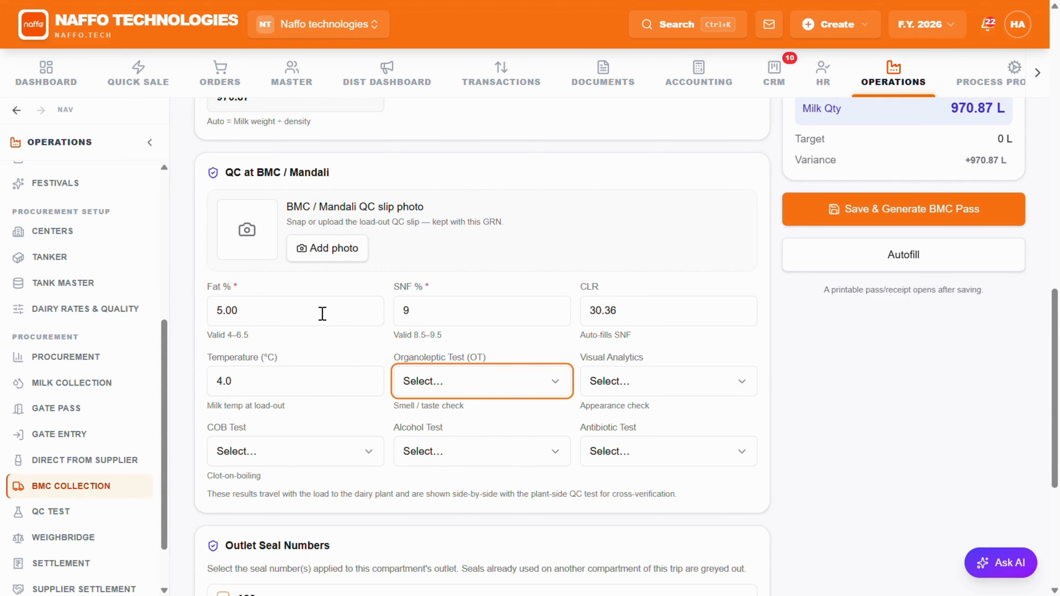
# Step: Set the organoleptic and visual checks to OK and the COB, alcohol and antibiotic tests to Negative
pyautogui.press('Return')
pyautogui.press('Tab')
pyautogui.press('Return')
pyautogui.press('Return')
pyautogui.press('Tab')
pyautogui.press('Return')
pyautogui.press('Return')
pyautogui.press('Tab')
pyautogui.press('Return')
pyautogui.press('Return')
pyautogui.press('Tab')
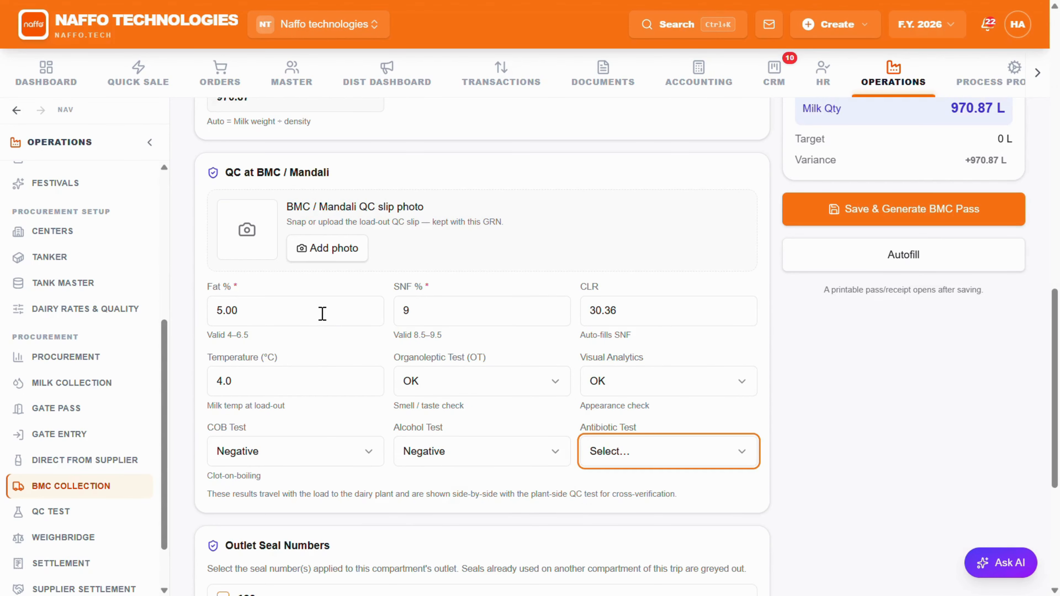
pyautogui.press('Return')
pyautogui.press('Return')
# Step: Mark outlet seals 123, 234 and 456 as applied to the load's compartment
pyautogui.scroll(-4, 310, 343)
pyautogui.click(223, 415)
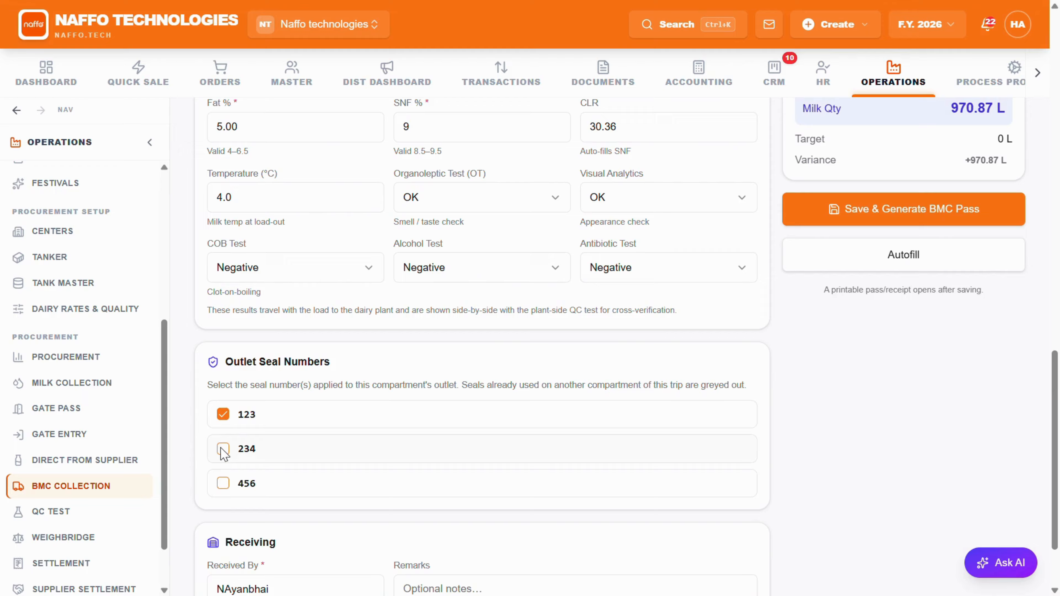
pyautogui.click(223, 449)
pyautogui.click(223, 483)
pyautogui.scroll(-3, 291, 431)
# Step: Set the load's Mandali / BMC to Shree ganesh mandali, save it and generate the BMC pass
pyautogui.scroll(15, 450, 455)
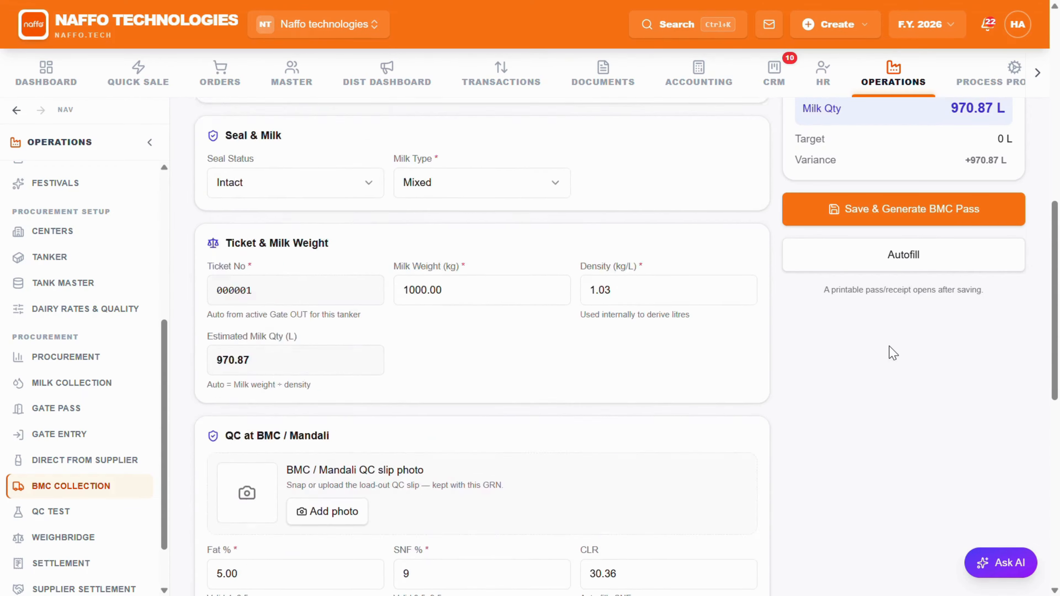
pyautogui.scroll(7, 918, 301)
pyautogui.click(937, 453)
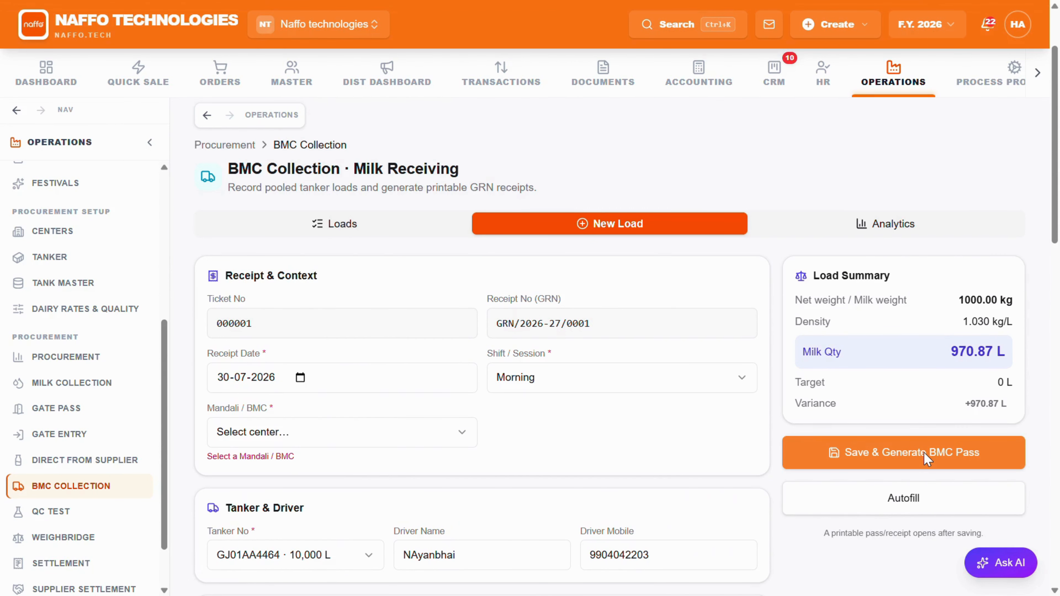
pyautogui.click(366, 434)
pyautogui.scroll(-10, 339, 250)
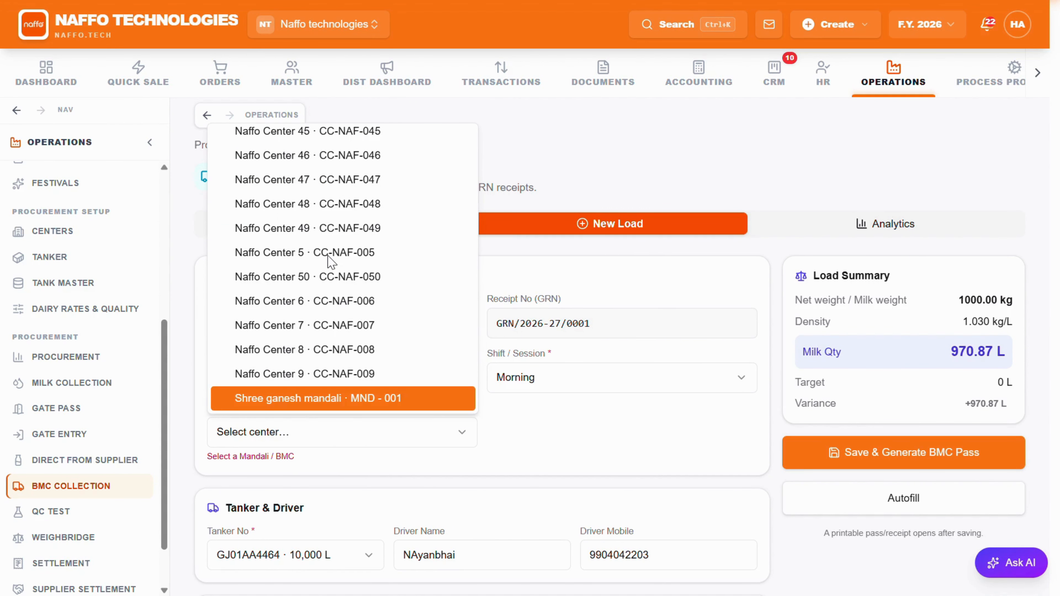
pyautogui.click(317, 398)
pyautogui.click(897, 452)
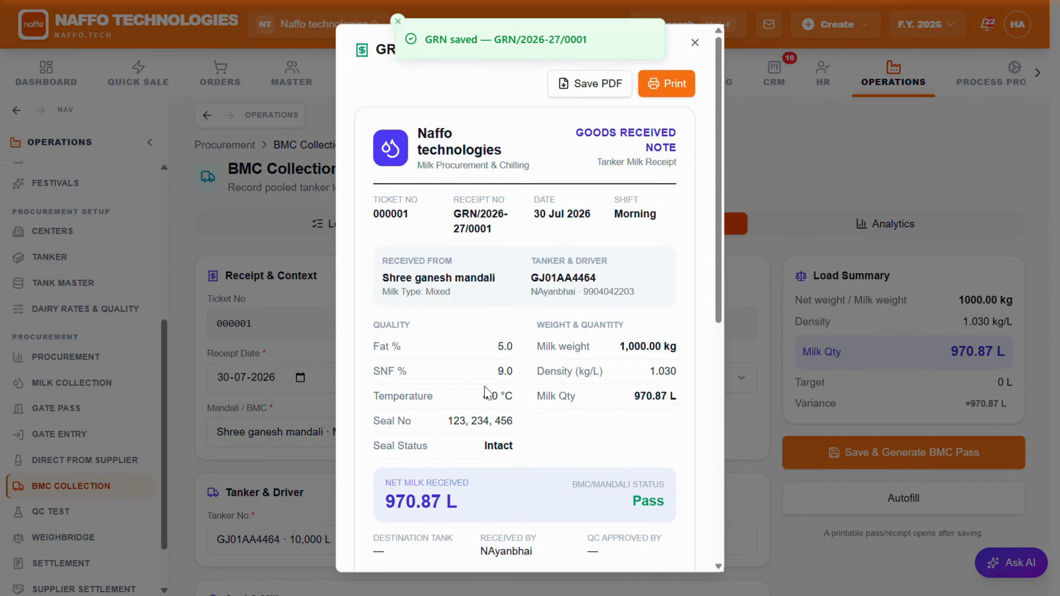
# Step: Review the generated goods received note, open its print preview and cancel printing
pyautogui.scroll(-5, 486, 388)
pyautogui.scroll(5, 486, 382)
pyautogui.click(666, 84)
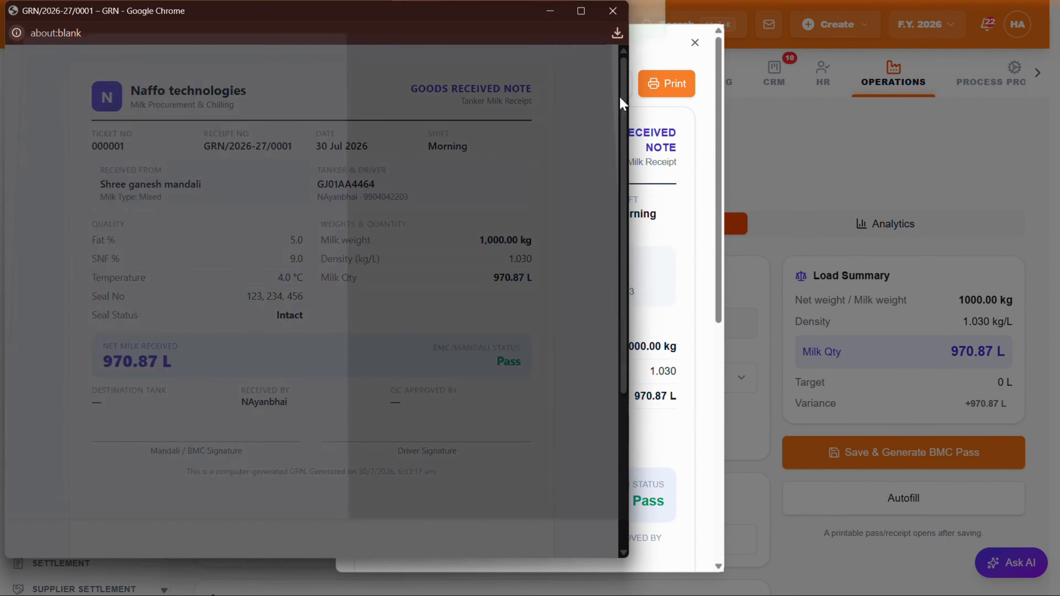
pyautogui.click(564, 464)
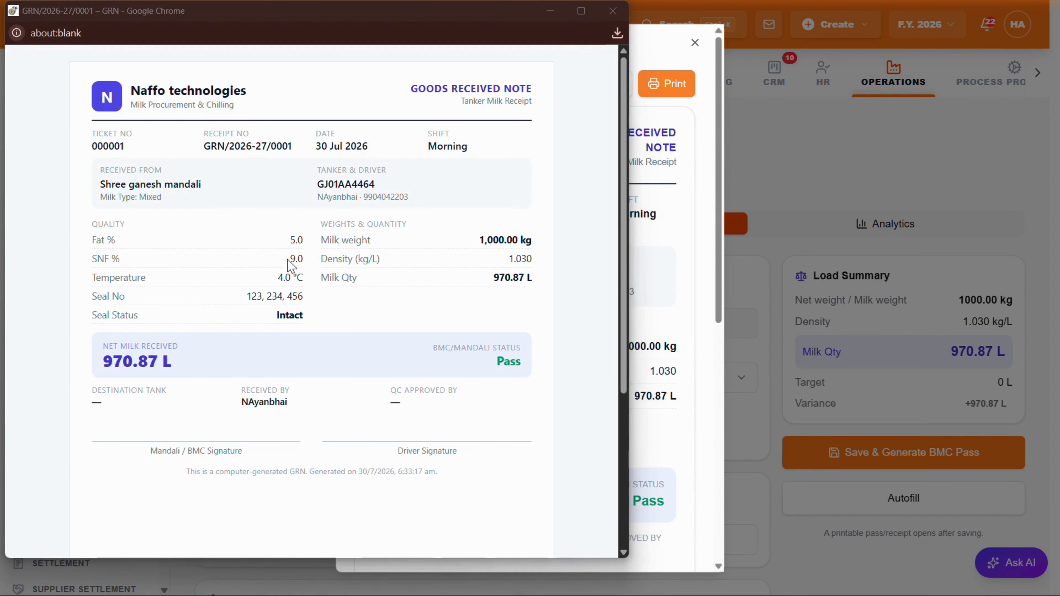
pyautogui.scroll(-3, 288, 267)
pyautogui.scroll(3, 273, 277)
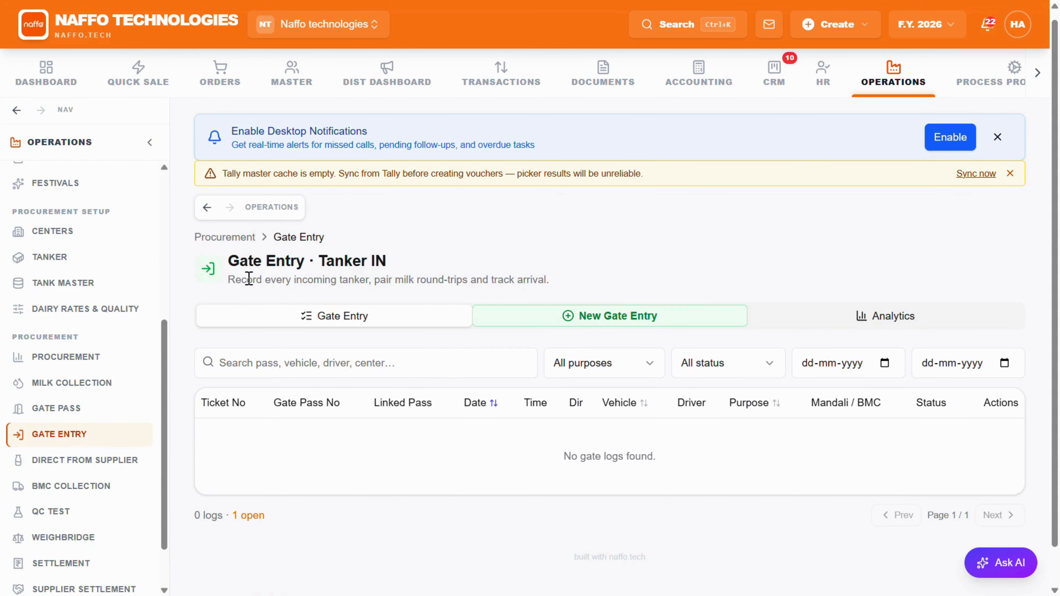
pyautogui.moveTo(249, 279); pyautogui.dragTo(550, 279)
pyautogui.click(578, 322)
pyautogui.scroll(-3, 473, 379)
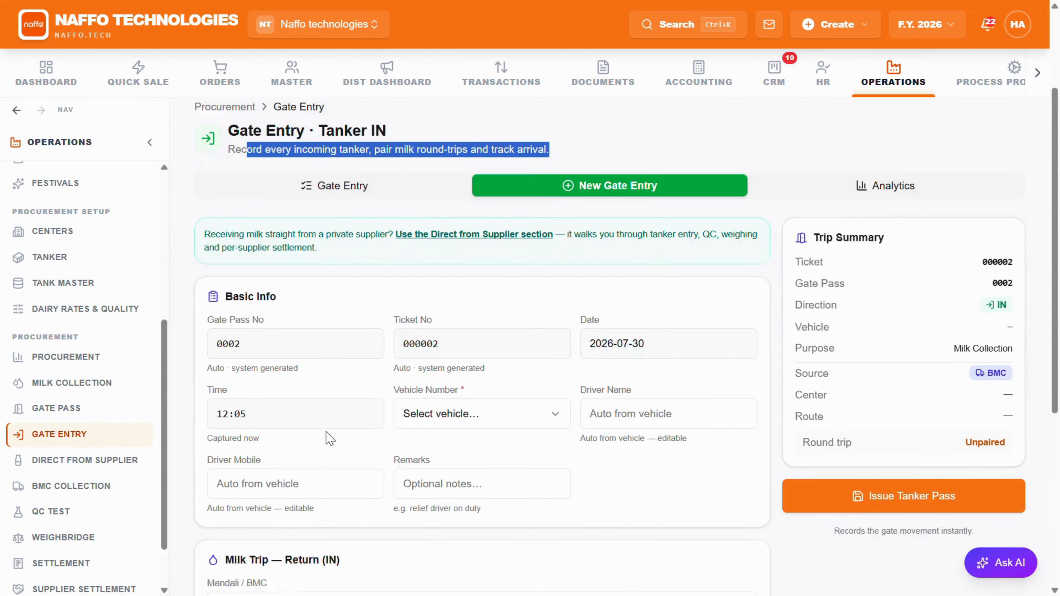
pyautogui.scroll(-1, 330, 435)
pyautogui.click(440, 358)
pyautogui.click(450, 398)
# Step: Examine the return trip's paired ticket, dispatch seal statuses, arrival time and QC sample ID
pyautogui.scroll(-2, 450, 395)
pyautogui.moveTo(282, 469); pyautogui.dragTo(237, 468)
pyautogui.click(402, 445)
pyautogui.scroll(-2, 406, 442)
pyautogui.scroll(2, 409, 417)
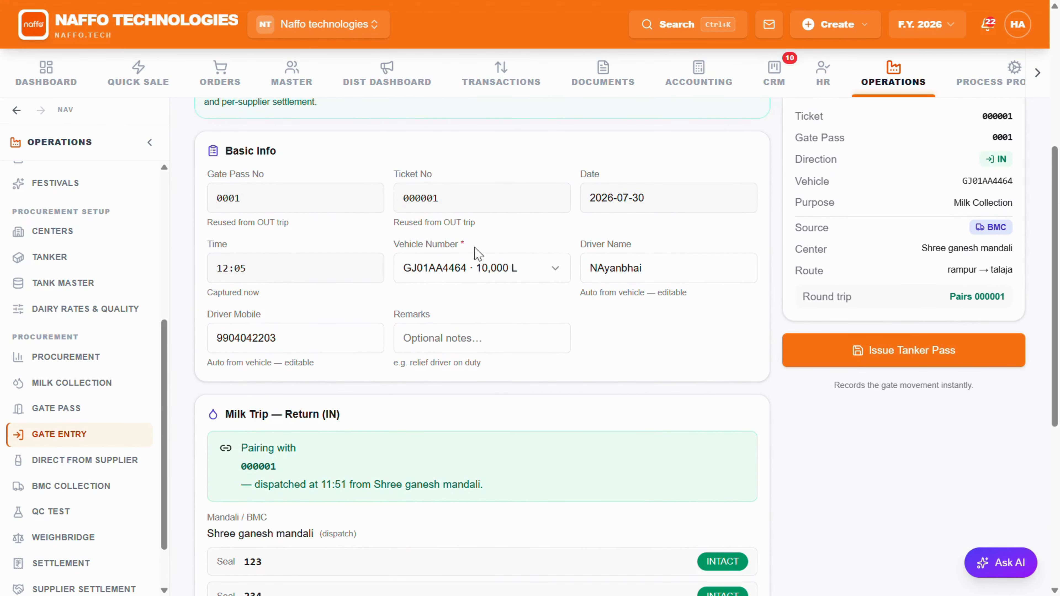
pyautogui.scroll(-6, 409, 342)
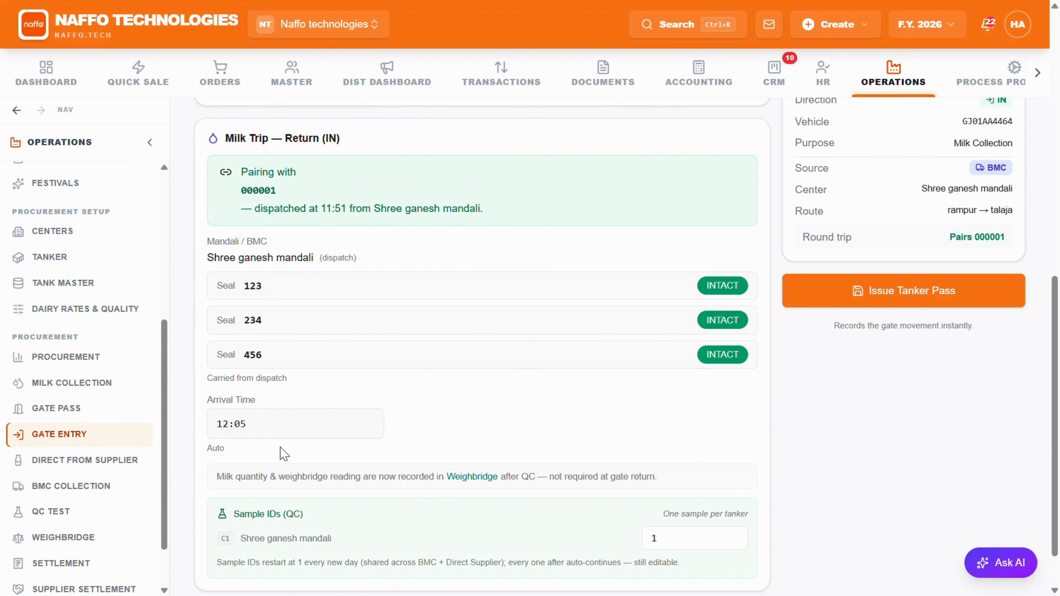
pyautogui.scroll(-2, 418, 442)
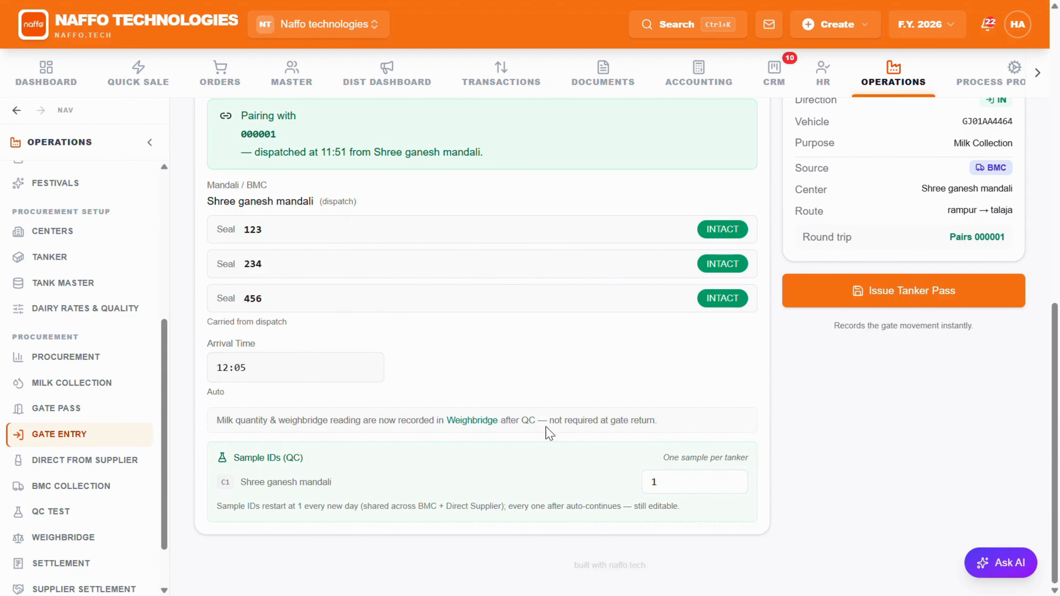
# Step: Mark seals 123, 234 and 456 as broken, and set all three back to intact
pyautogui.click(728, 229)
pyautogui.click(729, 264)
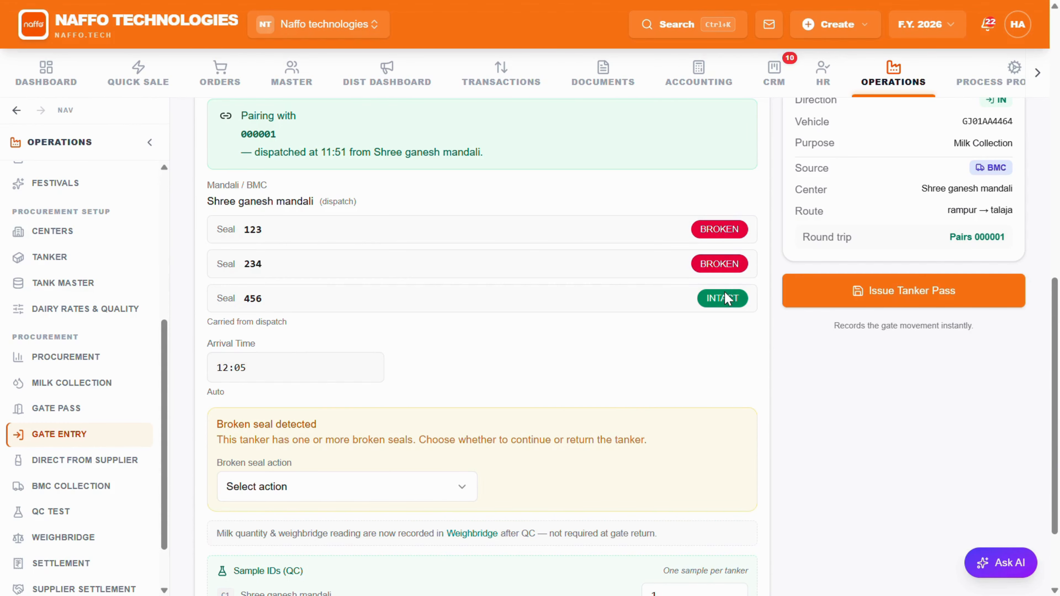
pyautogui.click(720, 299)
pyautogui.click(717, 267)
pyautogui.click(721, 228)
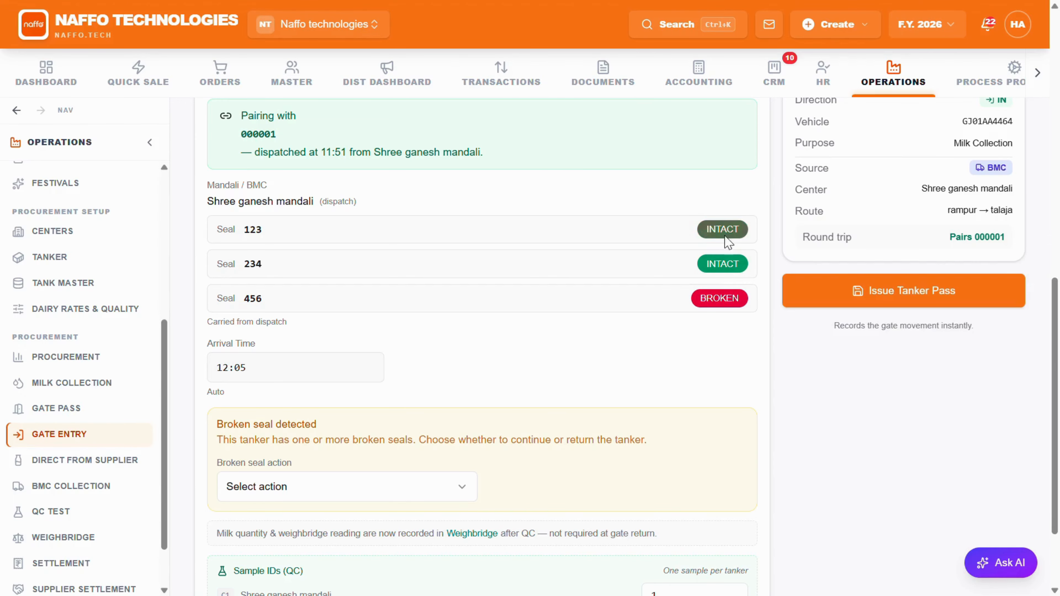
pyautogui.click(730, 298)
pyautogui.click(658, 480)
pyautogui.click(700, 397)
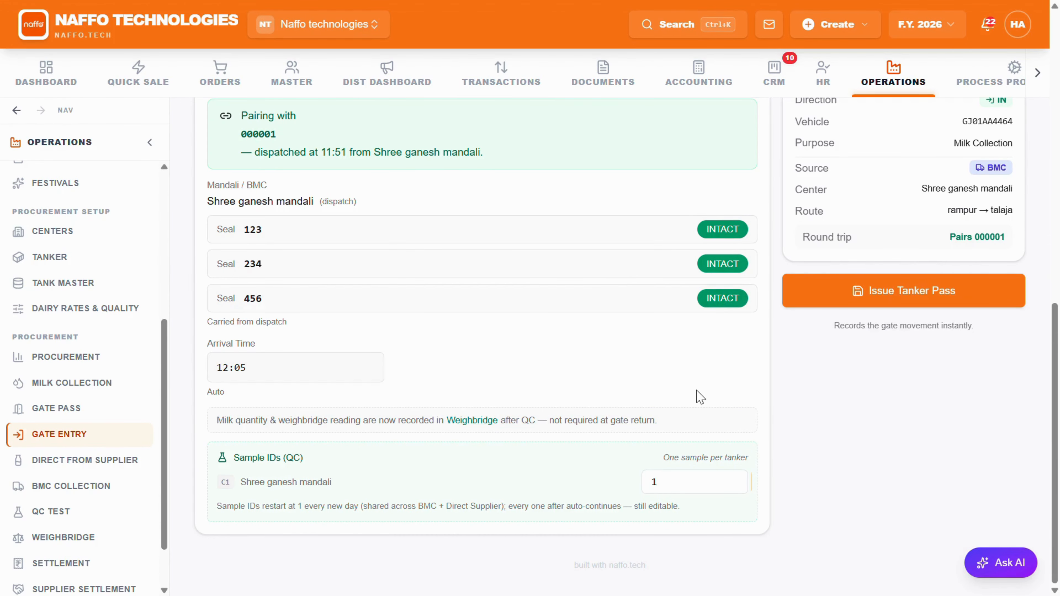
# Step: Issue the tanker IN pass and open the recorded gate pass to review its process trail and round-trip summary
pyautogui.scroll(4, 693, 390)
pyautogui.scroll(-4, 751, 376)
pyautogui.click(946, 300)
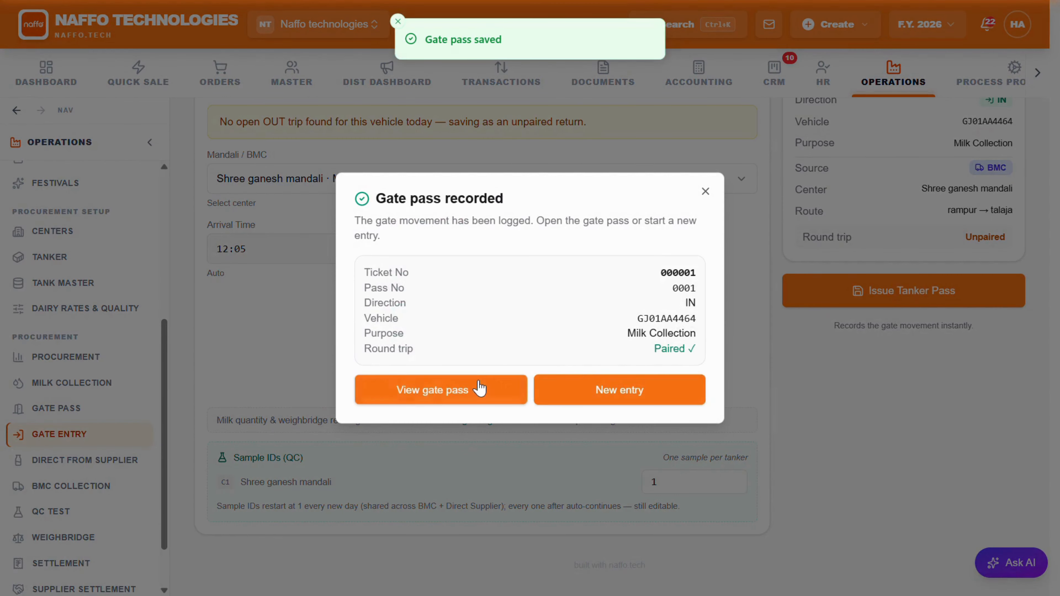
pyautogui.click(481, 388)
pyautogui.scroll(-2, 507, 372)
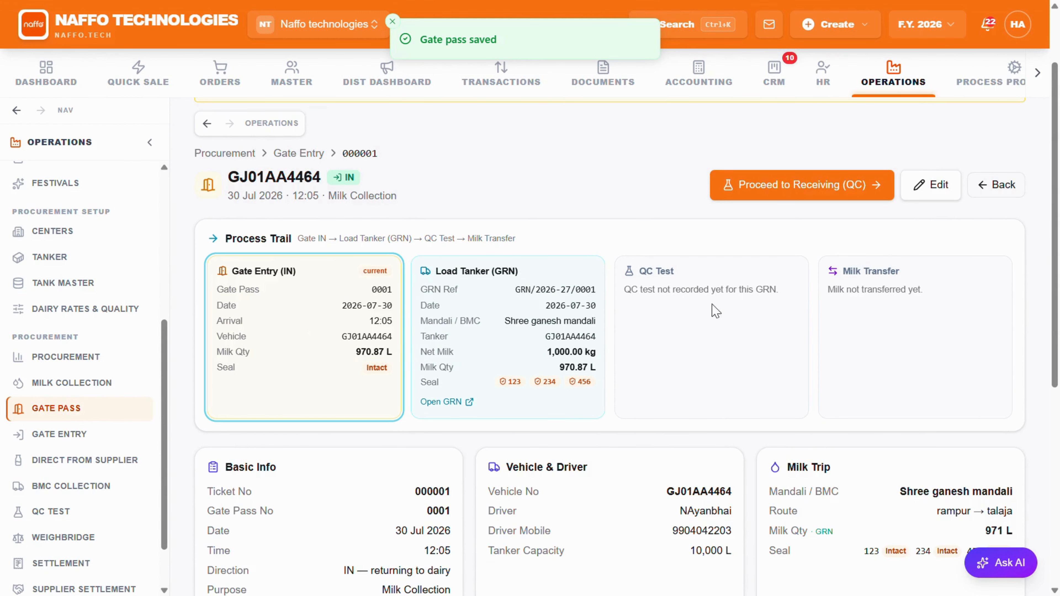
pyautogui.scroll(-6, 868, 390)
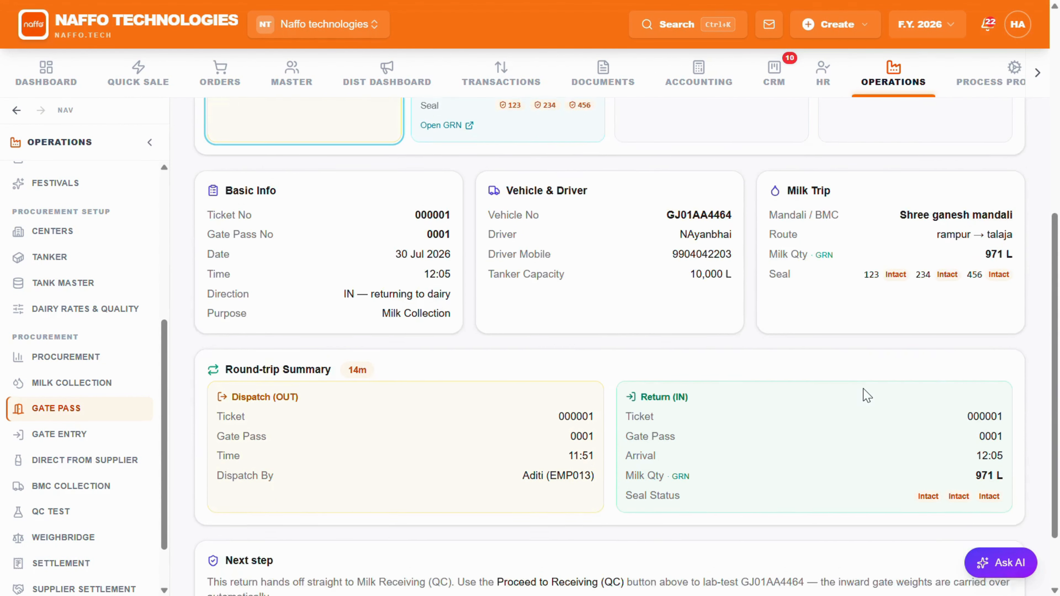
pyautogui.scroll(-2, 867, 395)
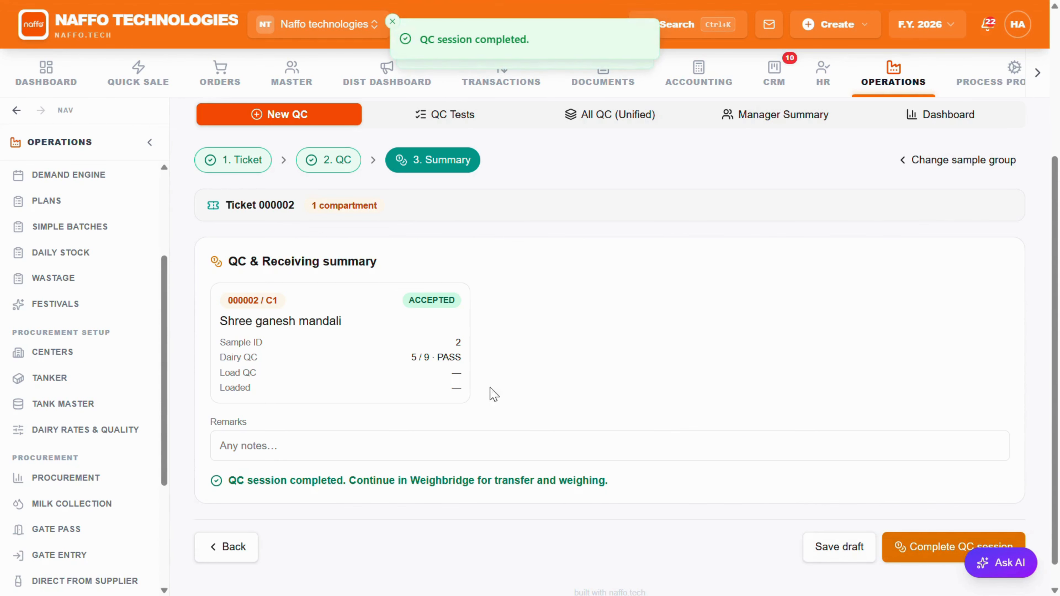
# Step: Go back from the QC summary of ticket 000002 and review its compartment's dairy QC readings
pyautogui.click(234, 545)
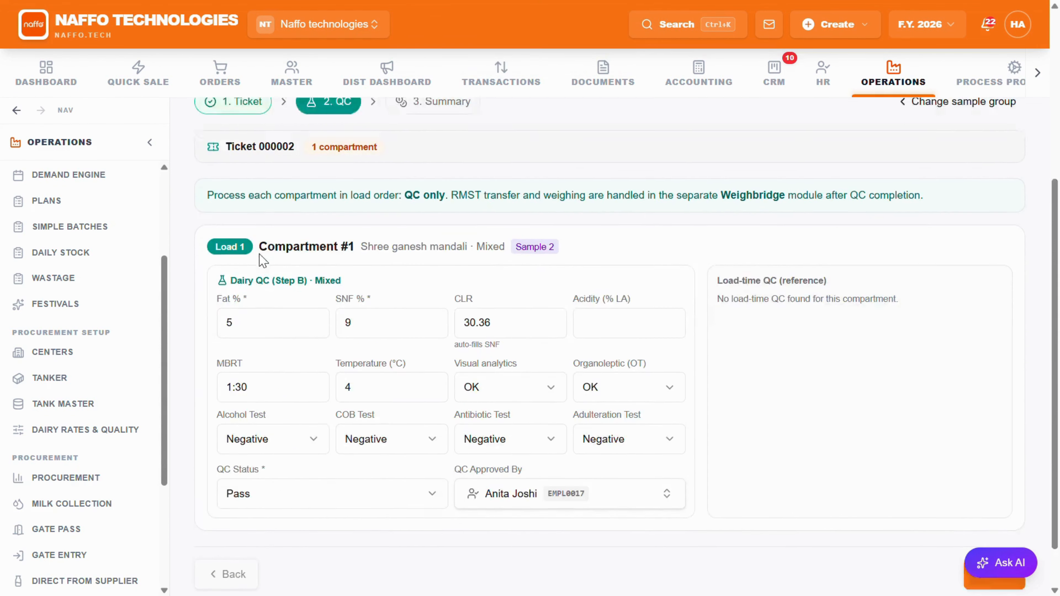
pyautogui.scroll(5, 261, 265)
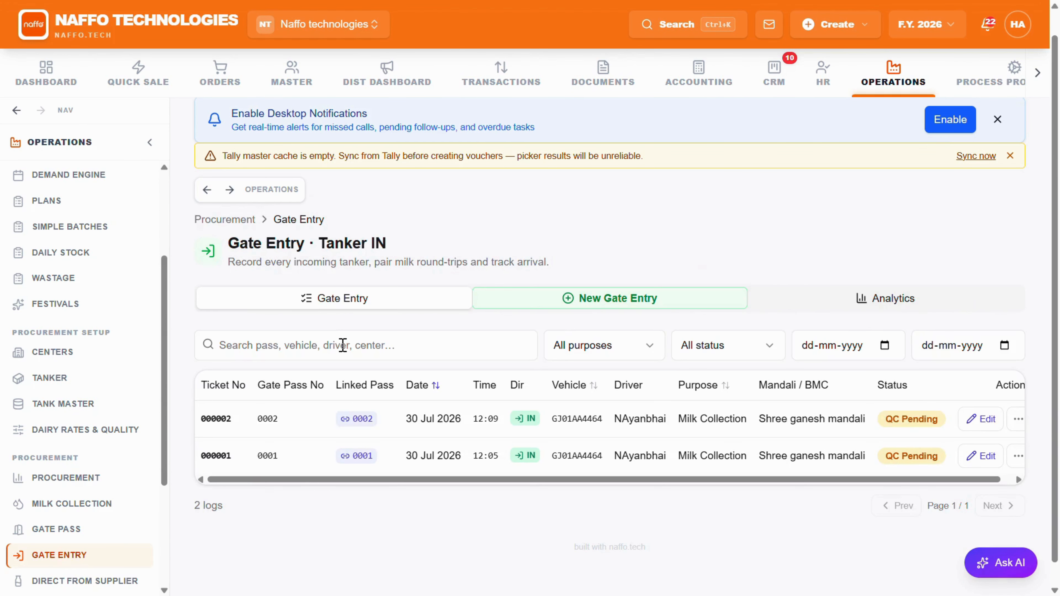
pyautogui.scroll(-5, 69, 552)
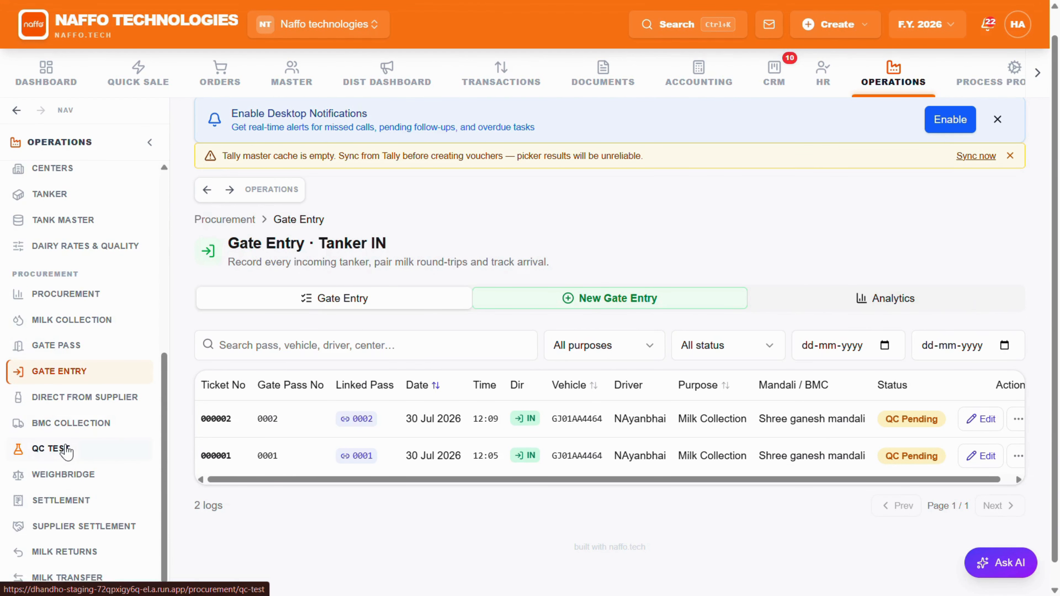
# Step: Open the QC test for ticket 000001 and set fat 4%, SNF 9%, MBRT 1:60 and temperature 4 °C for compartment 1
pyautogui.click(63, 449)
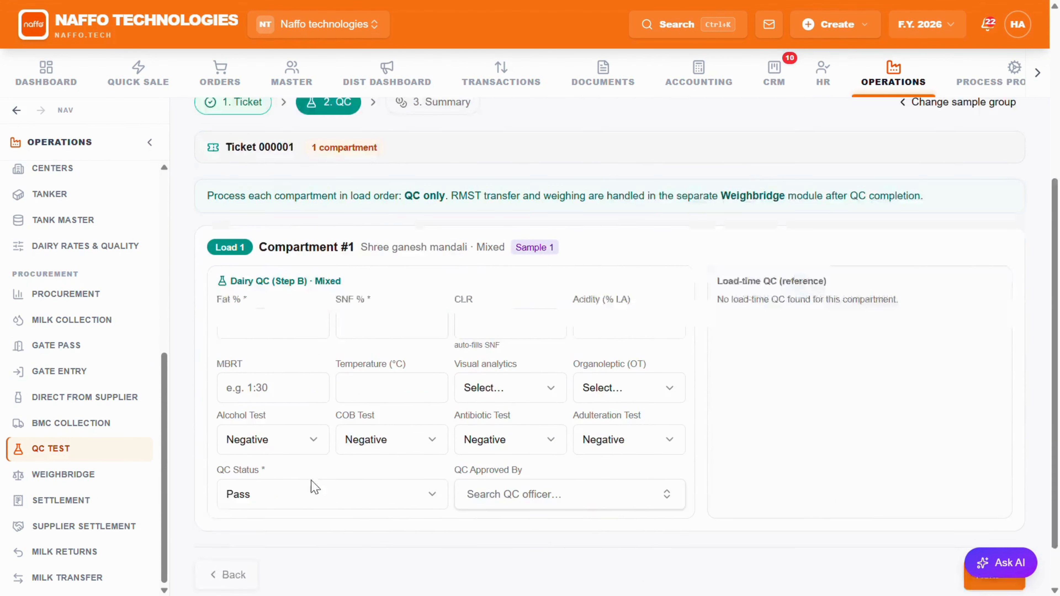
pyautogui.scroll(-1, 292, 376)
pyautogui.click(249, 274)
pyautogui.write('4')
pyautogui.click(432, 272)
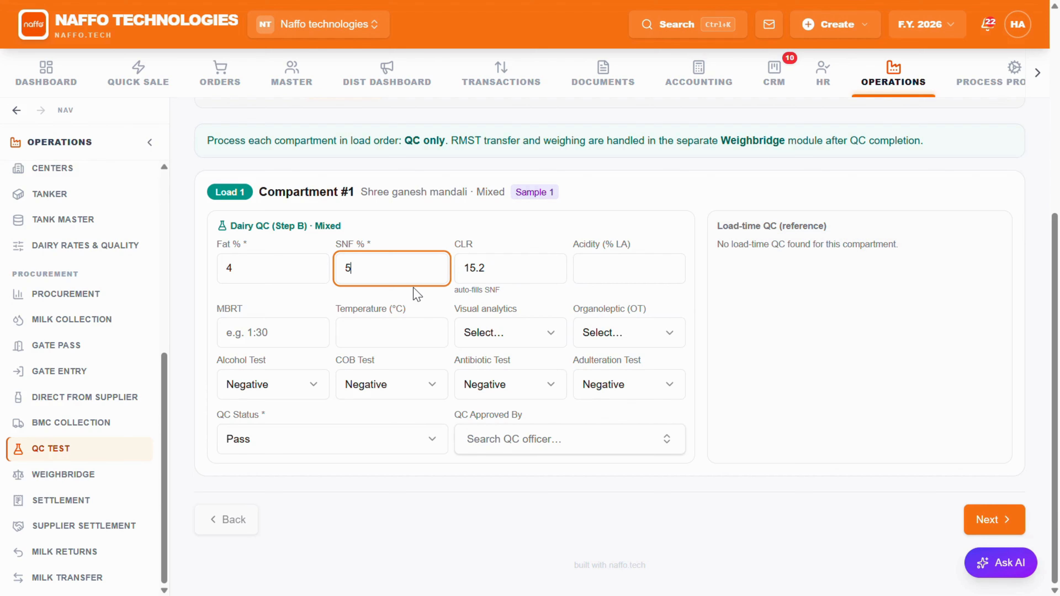
pyautogui.press('Tab')
pyautogui.press('Tab')
pyautogui.write('1:')
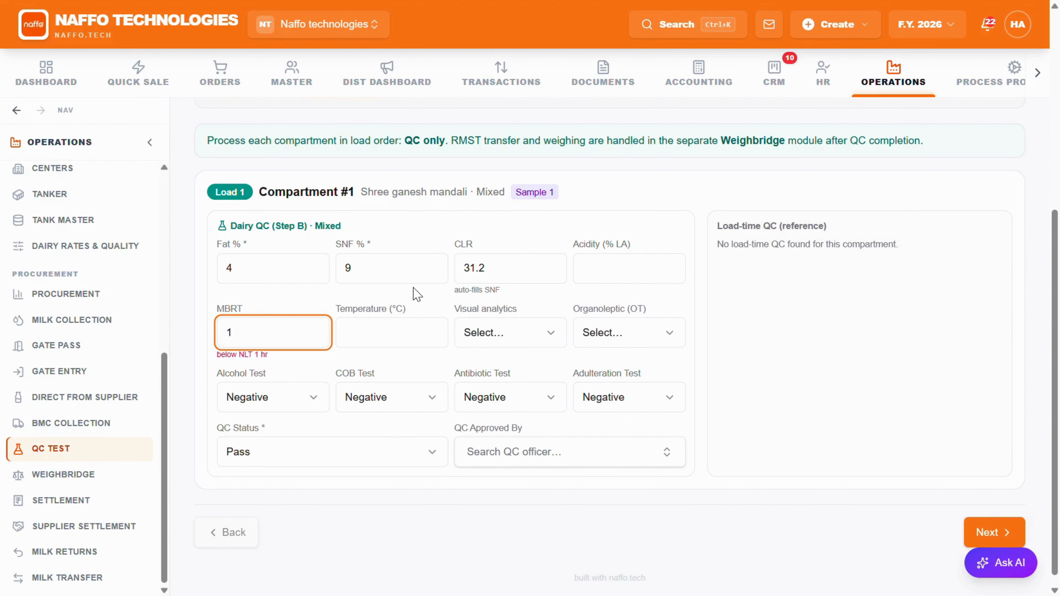
pyautogui.press('Tab')
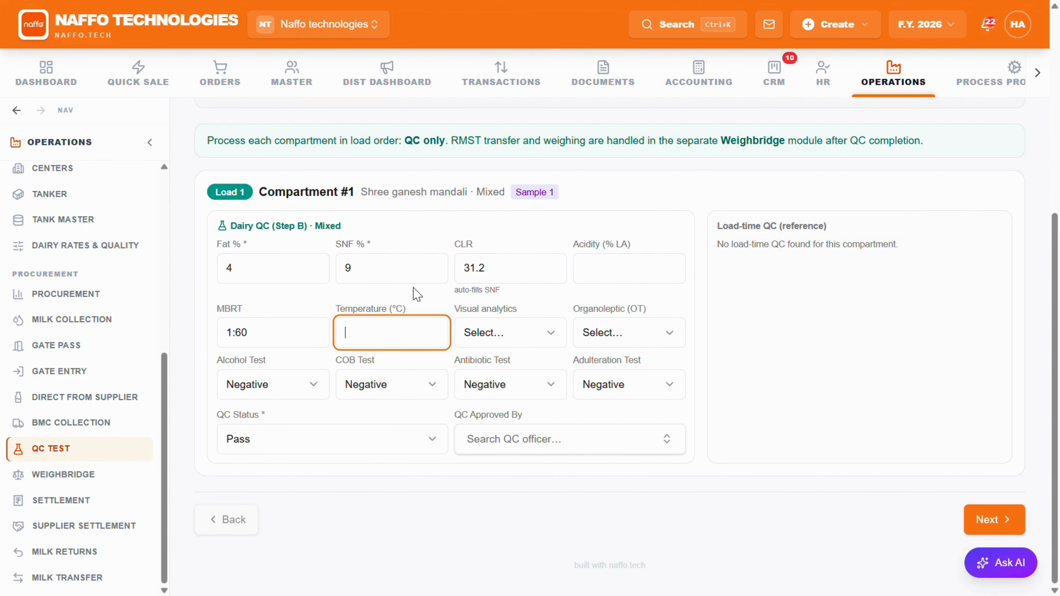
pyautogui.write('4')
# Step: Set visual analytics and organoleptic to OK, antibiotic test to Positive, and QC status to Fail with rejection reason ANTIBIOTIC FAIL
pyautogui.press('Tab')
pyautogui.press('o')
pyautogui.press('Tab')
pyautogui.press('o')
pyautogui.press('Tab')
pyautogui.press('Return')
pyautogui.press('Return')
pyautogui.press('Tab')
pyautogui.press('Tab')
pyautogui.press('Tab')
pyautogui.press('Tab')
pyautogui.press('Return')
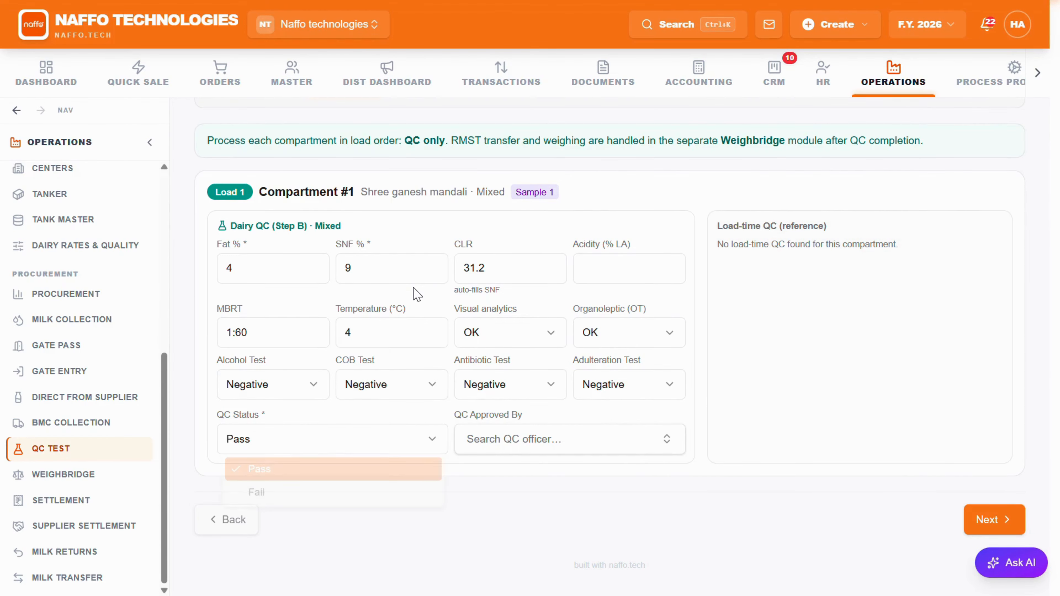
pyautogui.press('Down')
pyautogui.press('Return')
# Step: Restore the held compartment to accepted, check the QC summary and return to the compartment's QC form
pyautogui.scroll(-2, 425, 318)
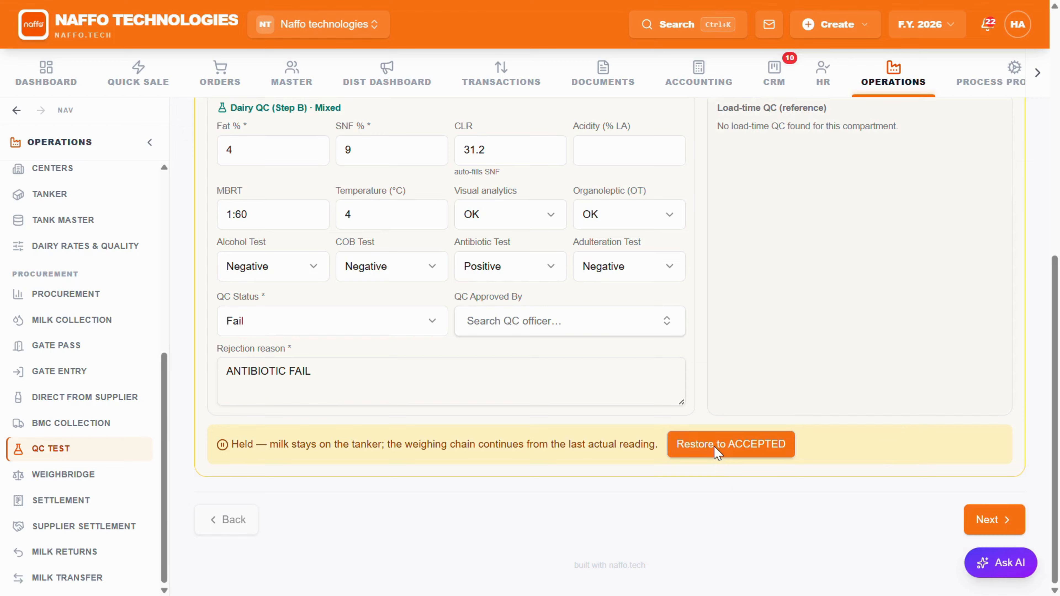
pyautogui.scroll(1, 717, 449)
pyautogui.click(741, 538)
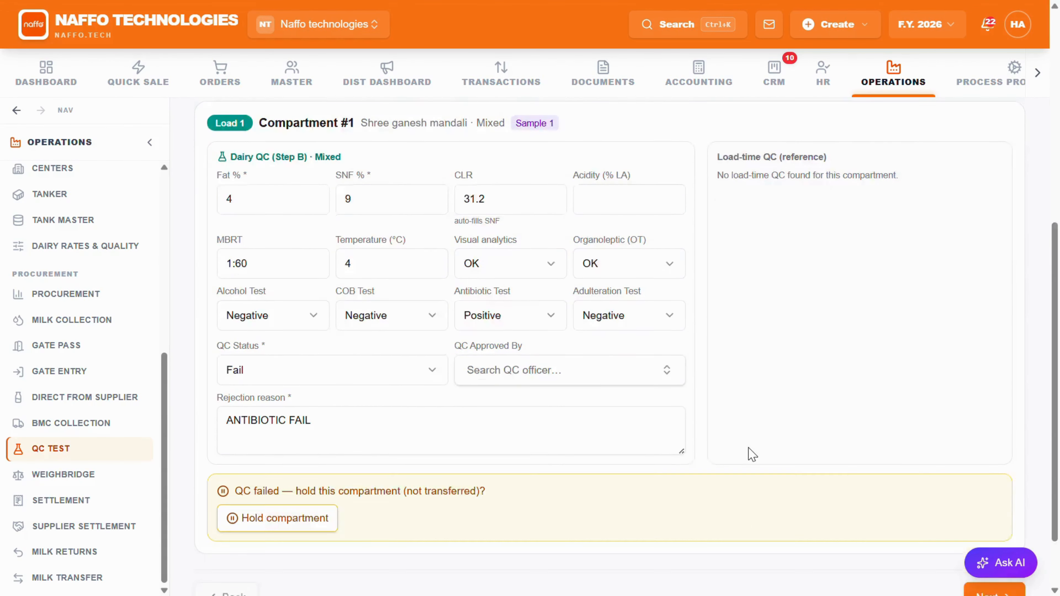
pyautogui.scroll(-2, 748, 449)
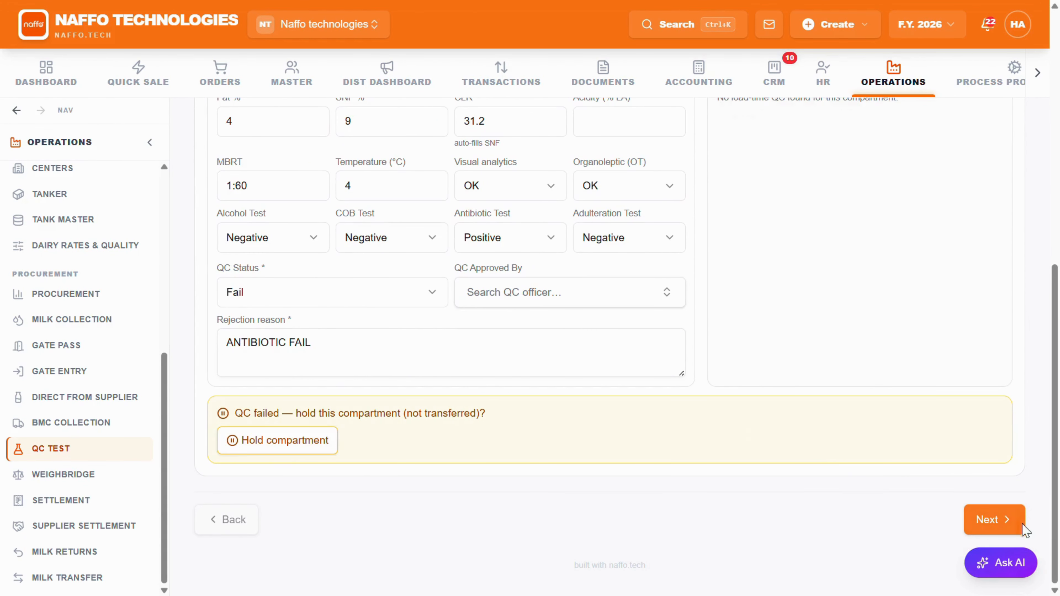
pyautogui.click(995, 521)
pyautogui.click(225, 519)
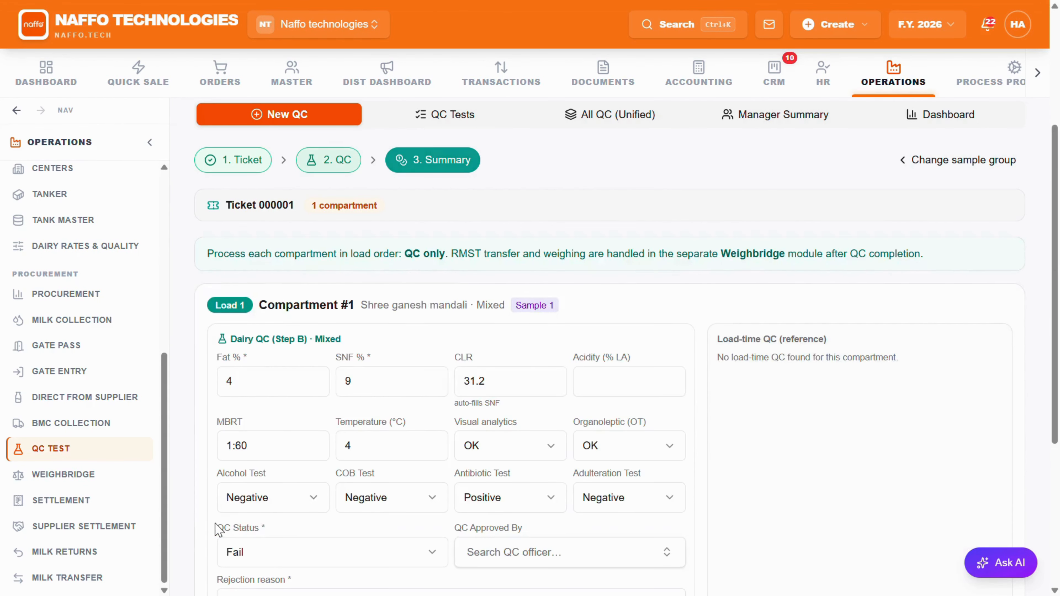
# Step: Hold the failed compartment with the reason NOT PROPER and complete the QC session for ticket 000001
pyautogui.scroll(-5, 267, 472)
pyautogui.click(291, 443)
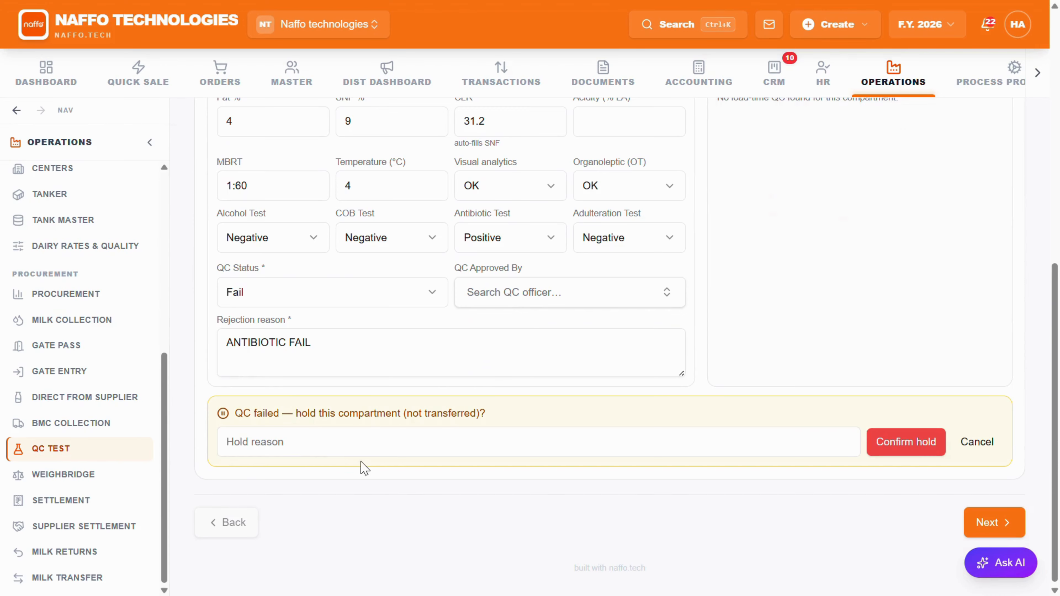
pyautogui.write('NOT PROPER')
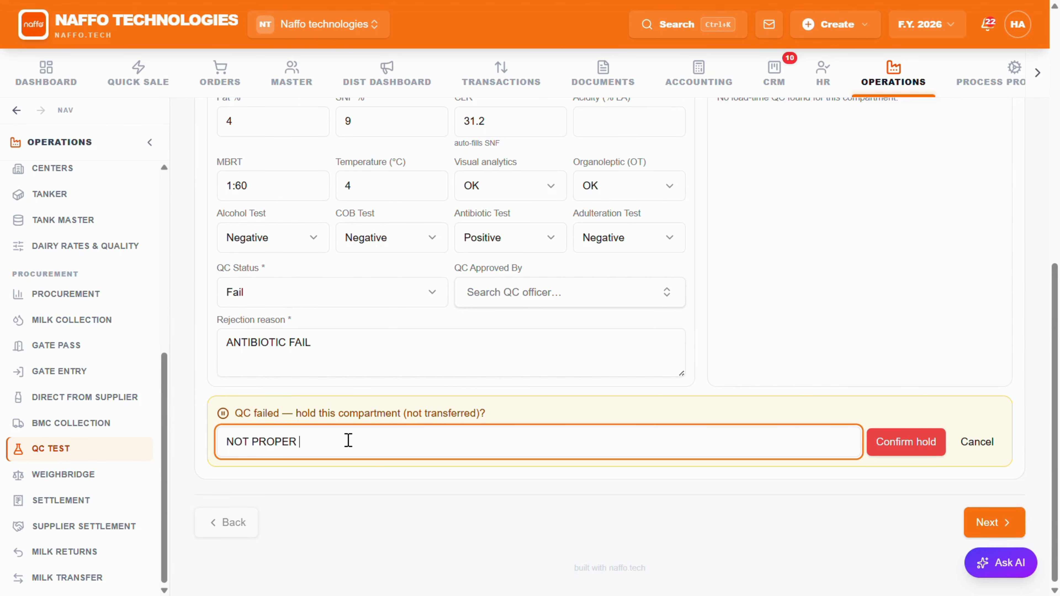
pyautogui.click(880, 442)
pyautogui.click(973, 524)
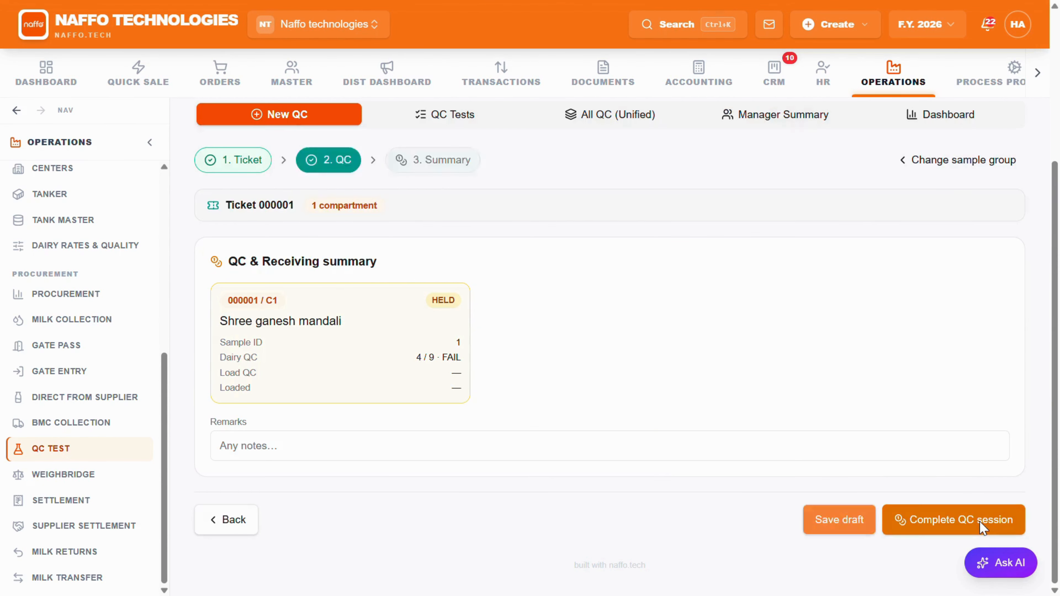
pyautogui.click(979, 523)
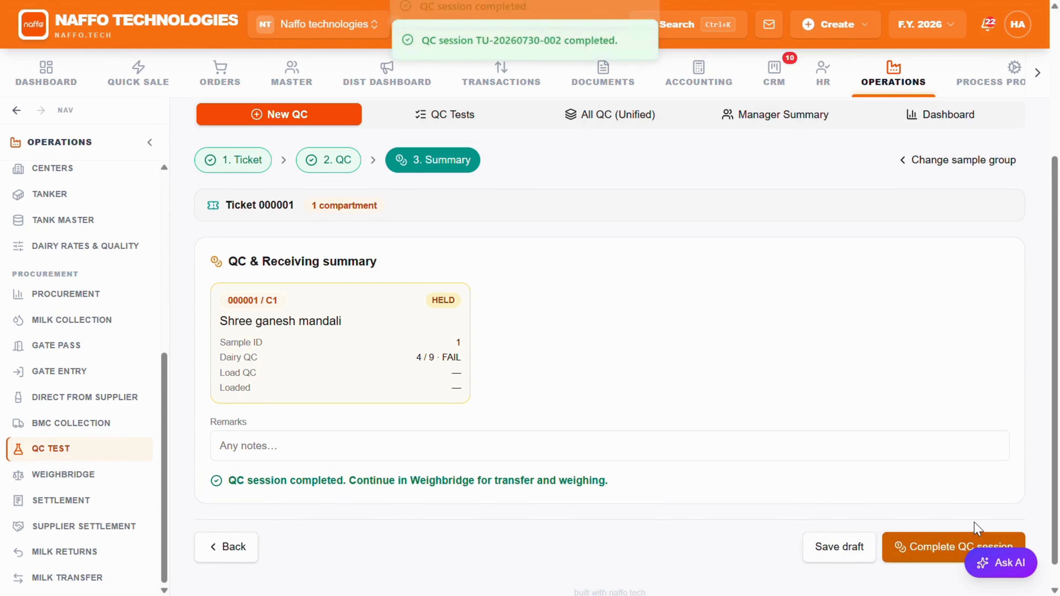
# Step: In the weighbridge entry for ticket 000002, set the weight after emptying to 2000 kg and transfer the compartment into the raw milk tank
pyautogui.scroll(-1, 829, 496)
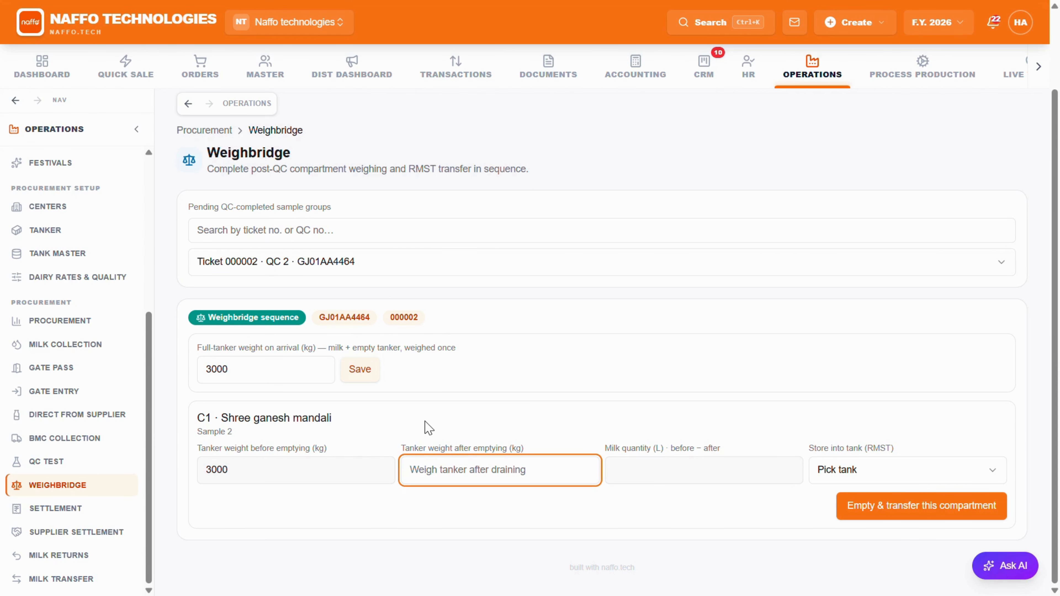
pyautogui.write('2000')
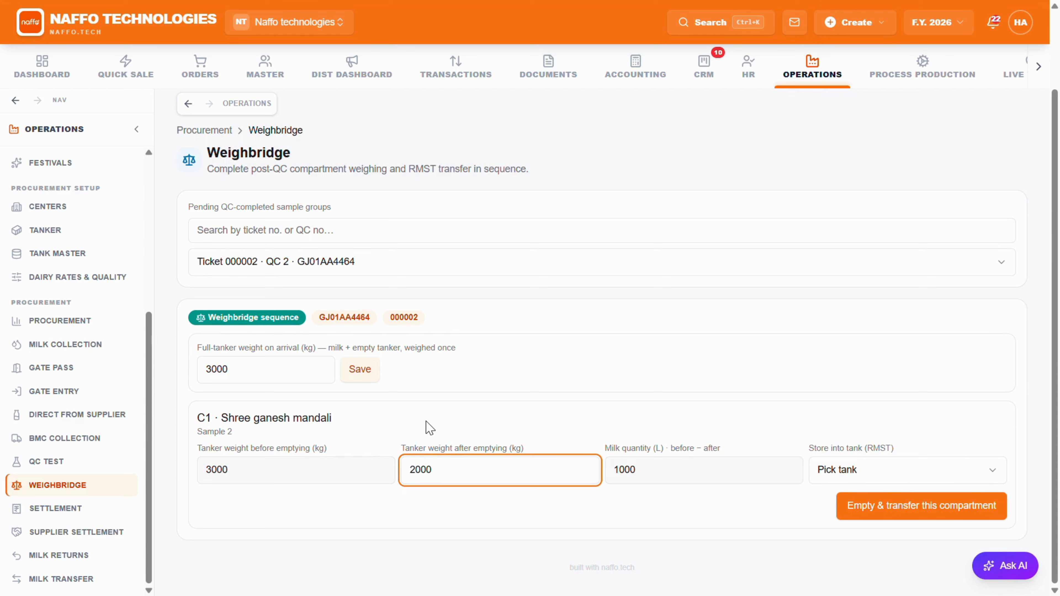
pyautogui.click(905, 474)
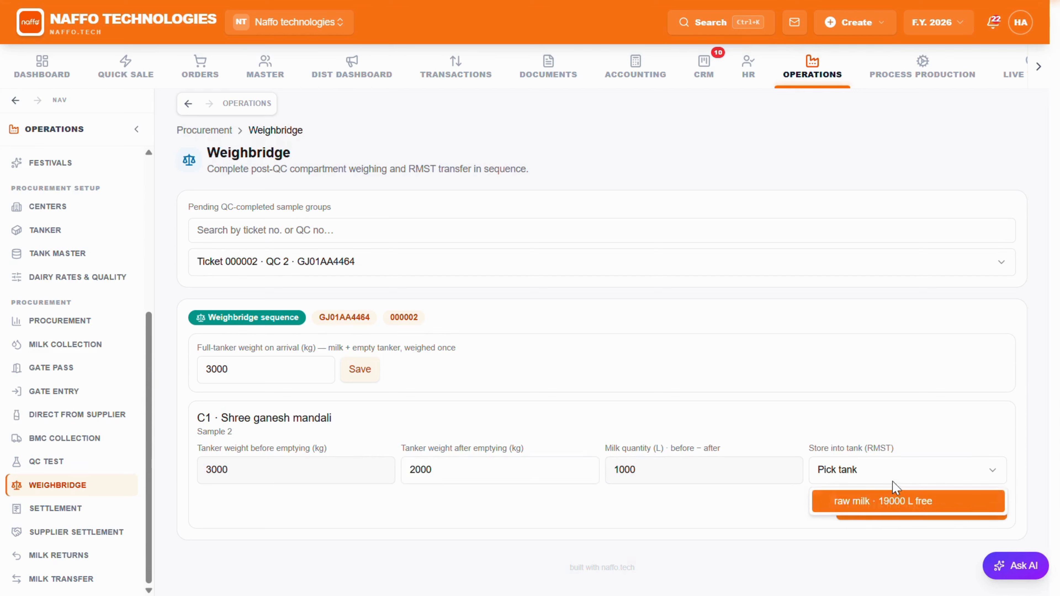
pyautogui.click(857, 505)
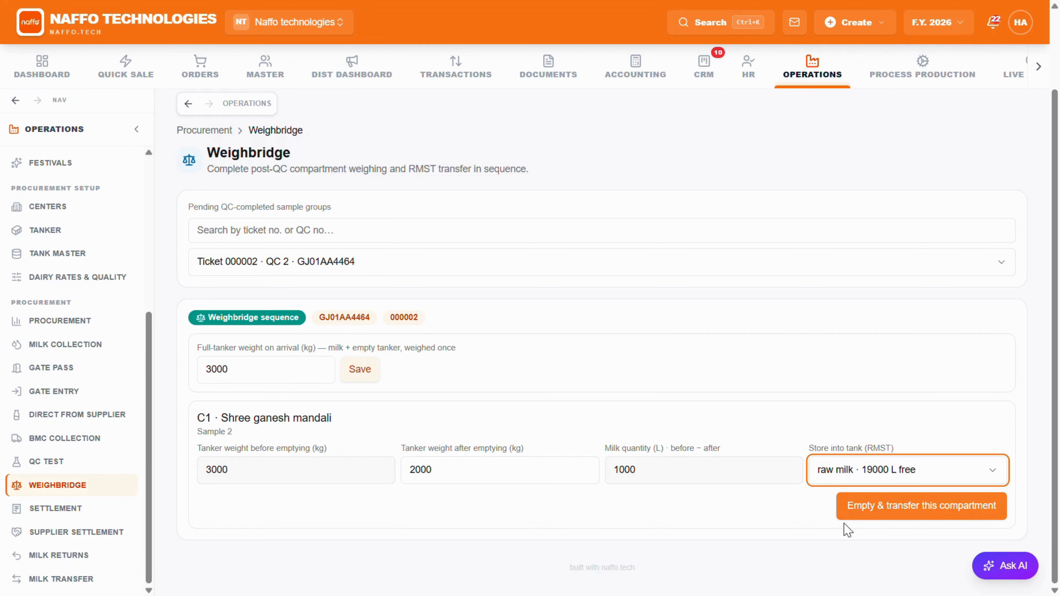
pyautogui.click(854, 516)
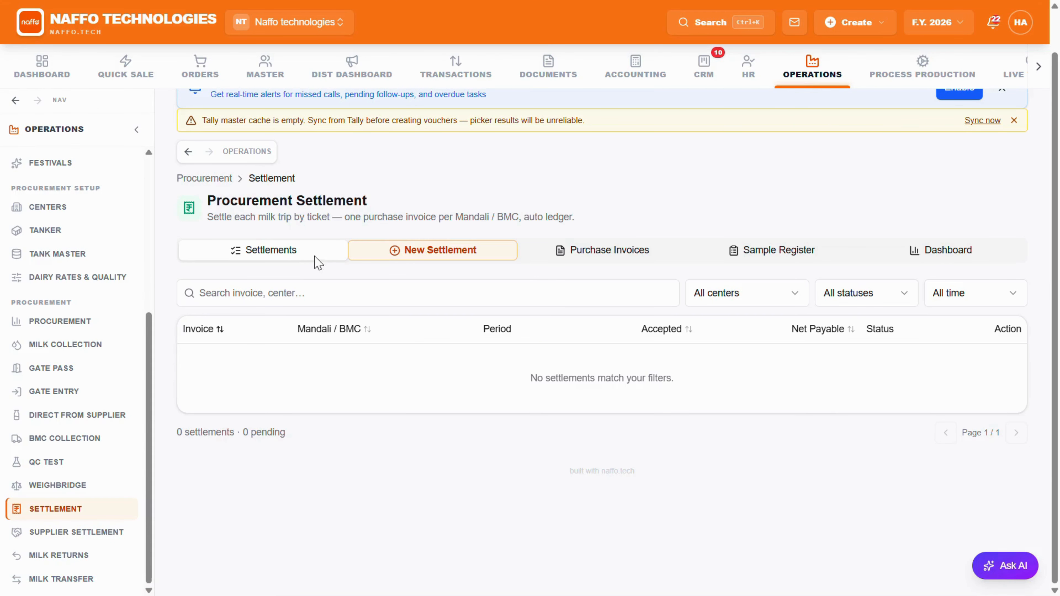
# Step: Start a new procurement settlement for milk trip ticket 000002
pyautogui.click(387, 256)
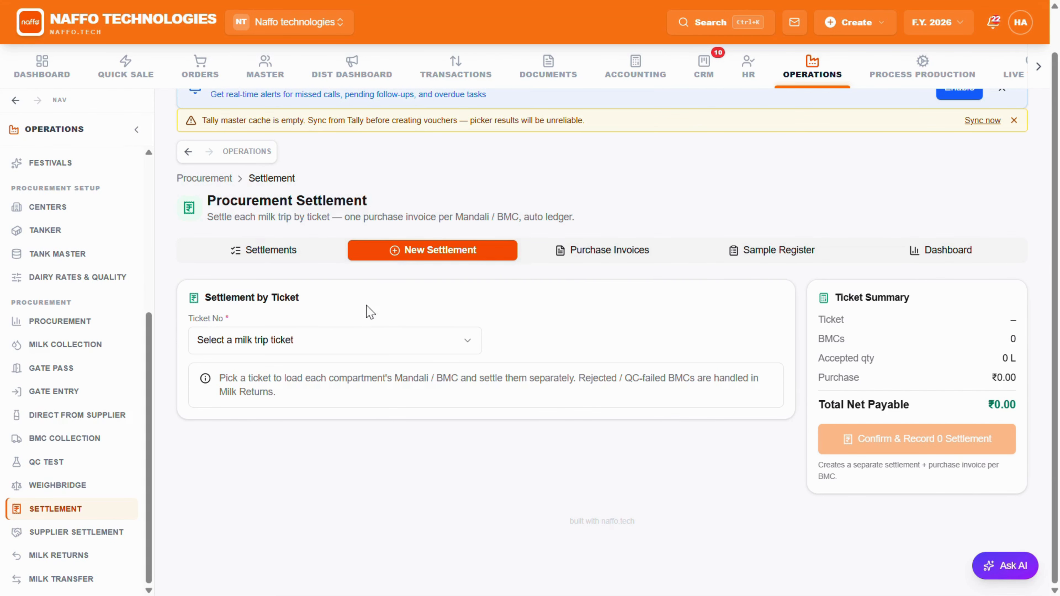
pyautogui.click(369, 343)
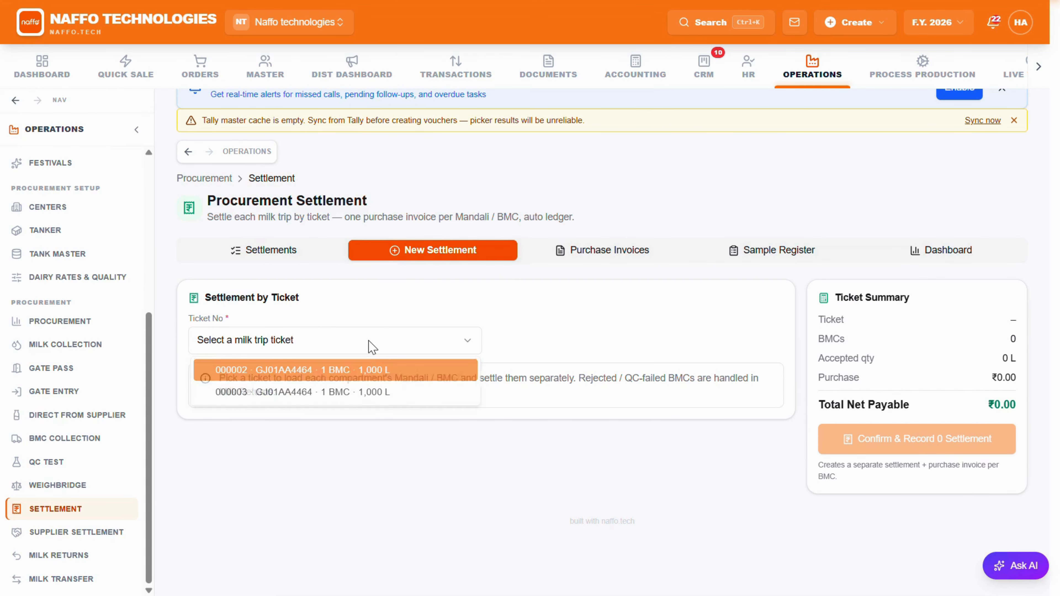
pyautogui.click(350, 376)
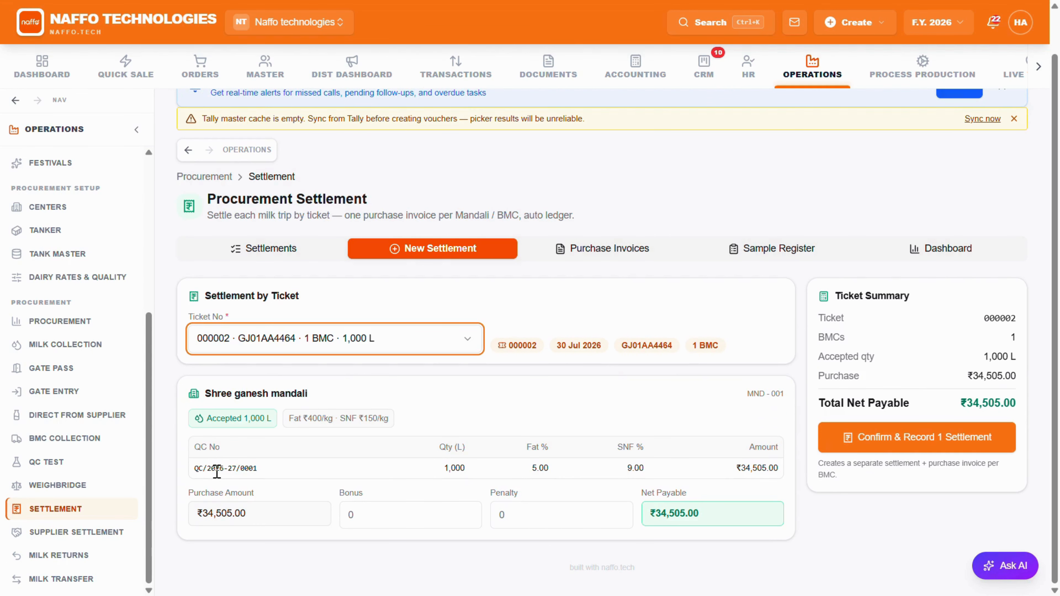
# Step: Review the quantity and purchase amount for Shree ganesh mandali, and confirm and record the settlement
pyautogui.moveTo(441, 470); pyautogui.dragTo(483, 469)
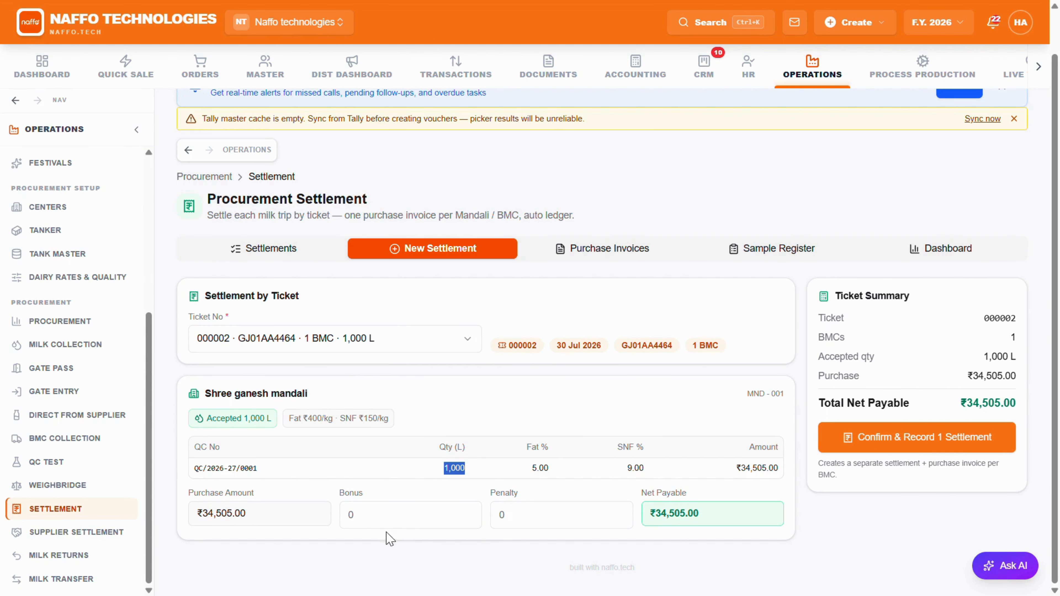
pyautogui.click(377, 520)
pyautogui.moveTo(267, 514); pyautogui.dragTo(200, 513)
pyautogui.click(232, 522)
pyautogui.scroll(1, 755, 388)
pyautogui.scroll(-1, 755, 389)
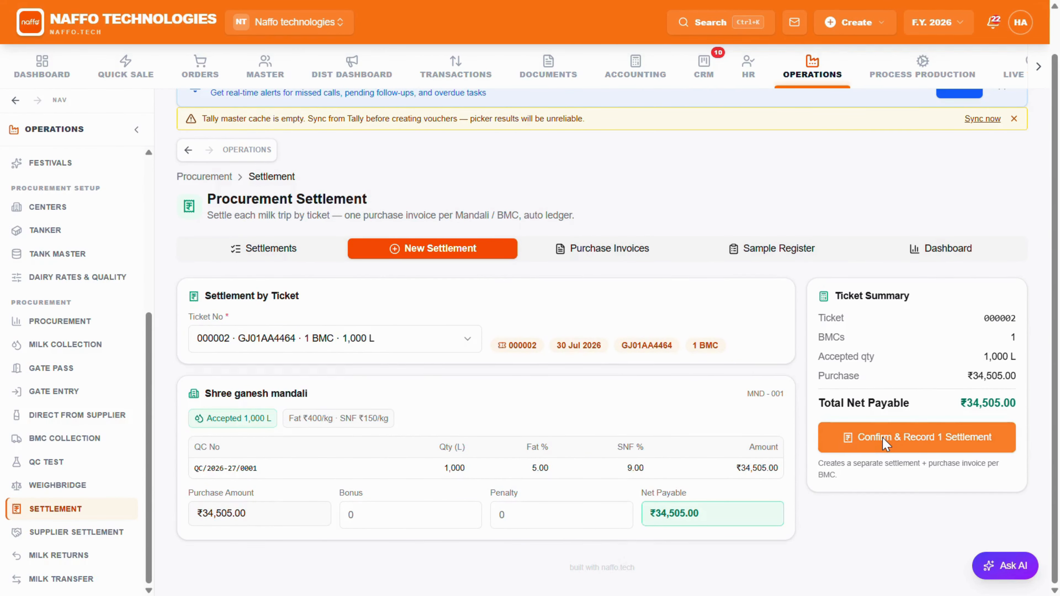
pyautogui.click(882, 438)
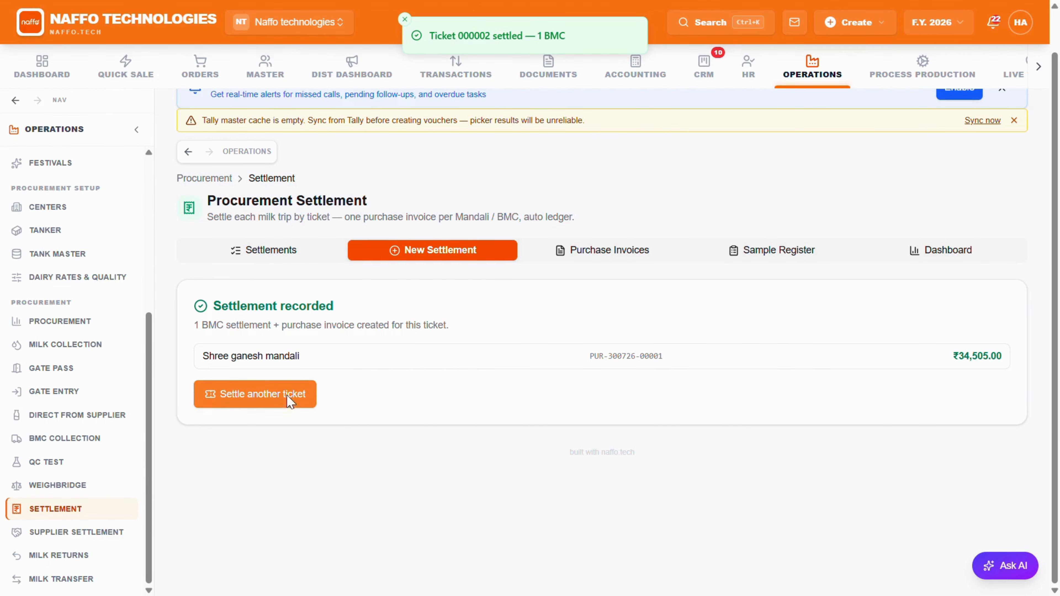
# Step: Open Shree ganesh mandali's settlement for ticket 000002 from the settlements list and review its payable breakdown
pyautogui.click(268, 399)
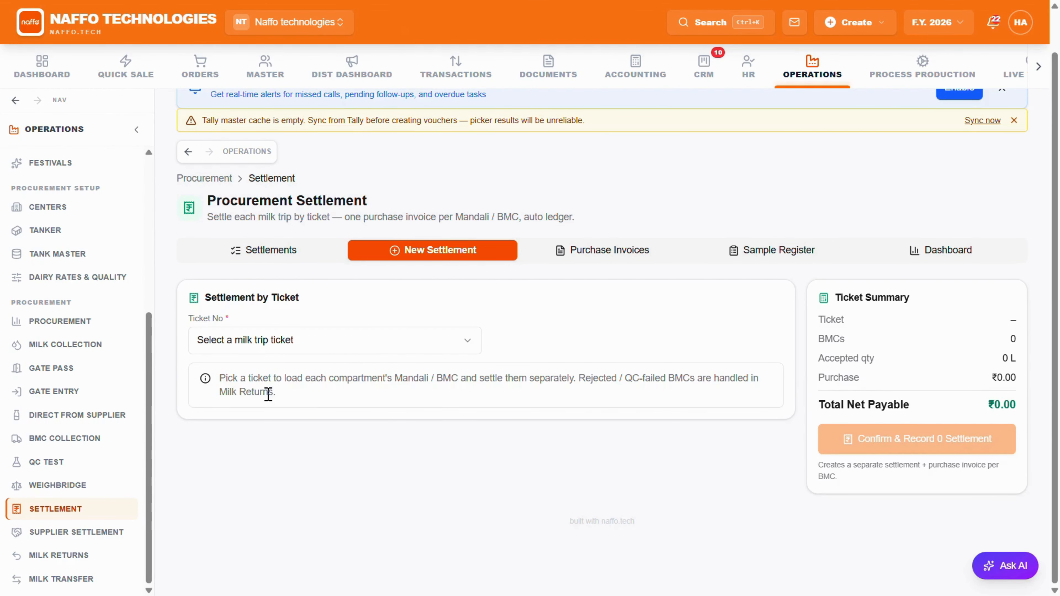
pyautogui.click(297, 252)
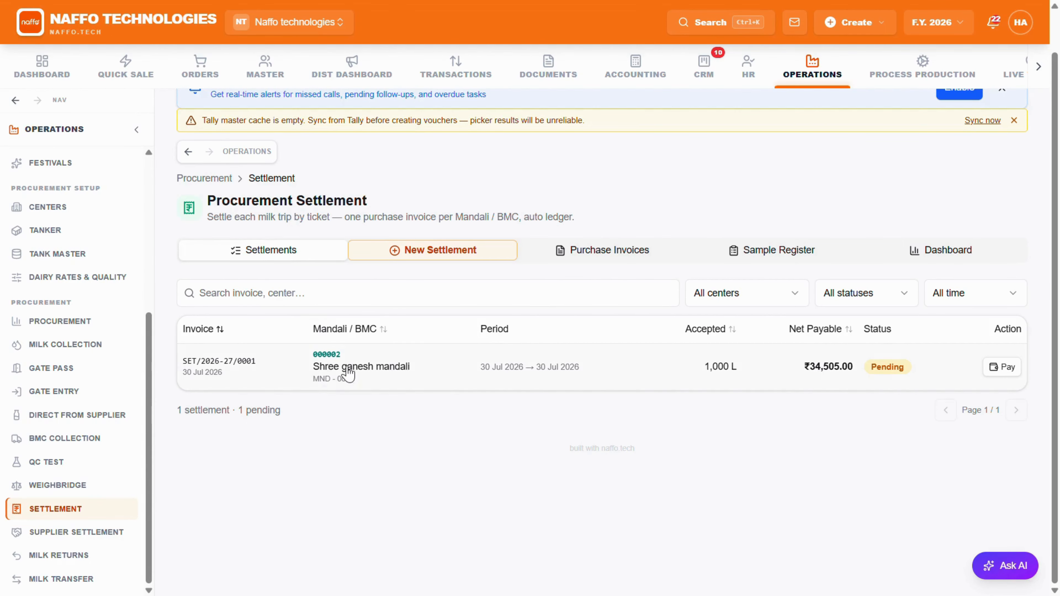
pyautogui.click(417, 371)
pyautogui.scroll(-6, 484, 369)
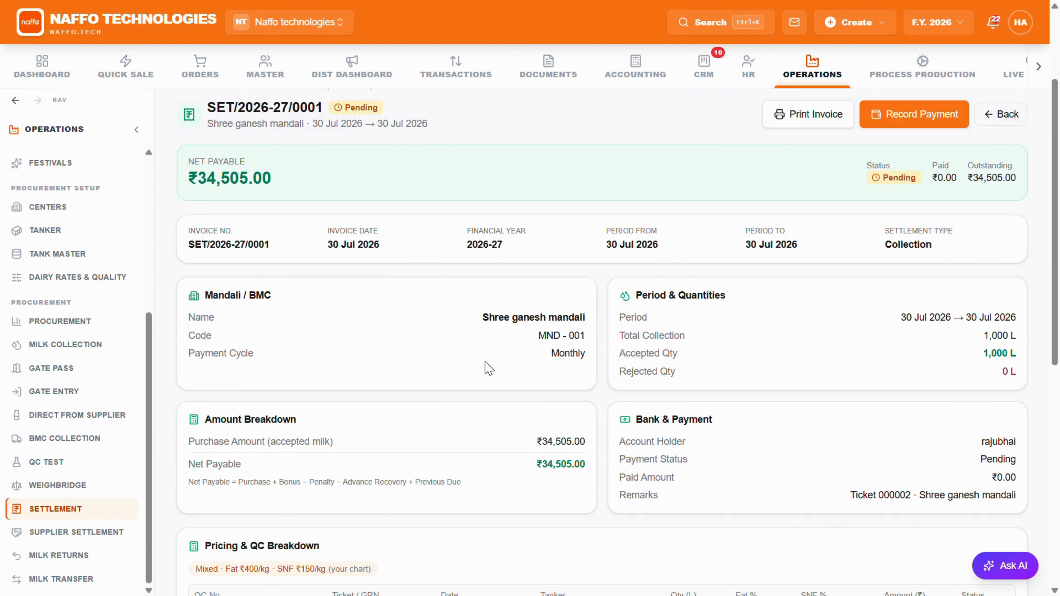
# Step: Review the settlement's pricing, QC, ledger and purchase invoice sections, and look through its printable invoice
pyautogui.scroll(-6, 493, 366)
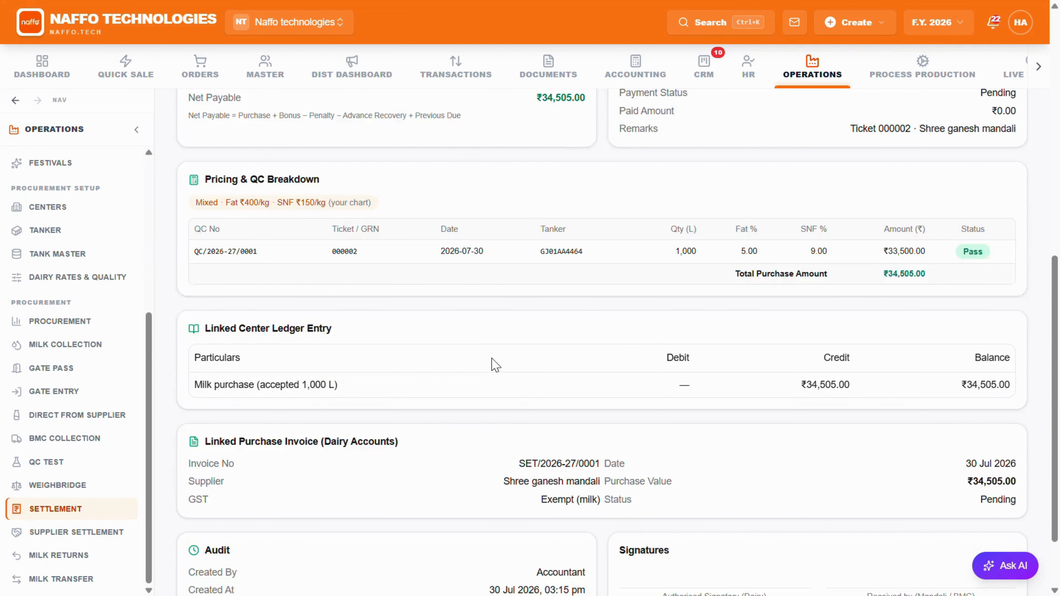
pyautogui.scroll(15, 250, 315)
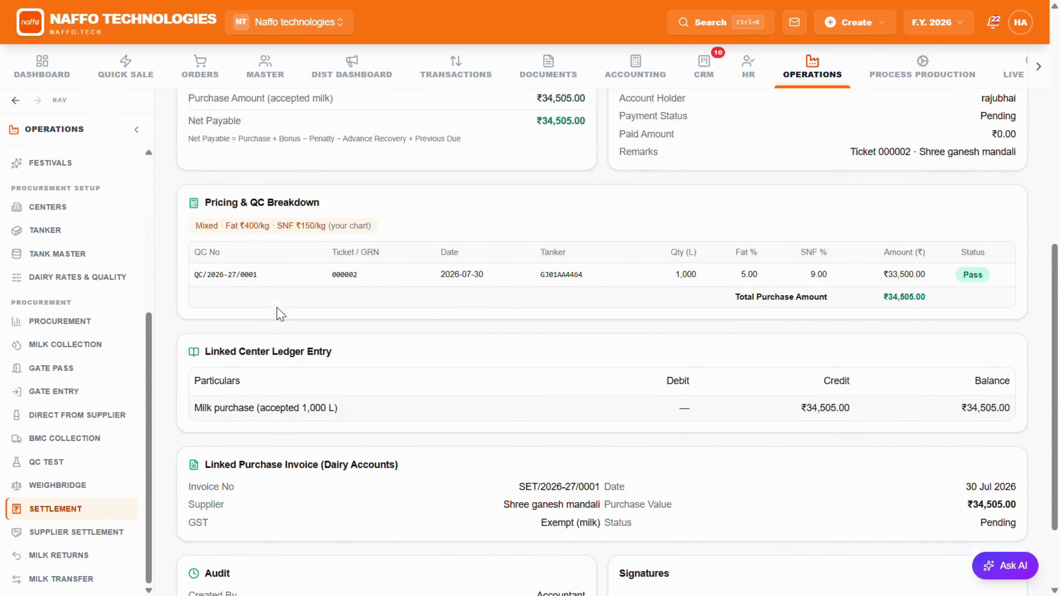
pyautogui.click(806, 226)
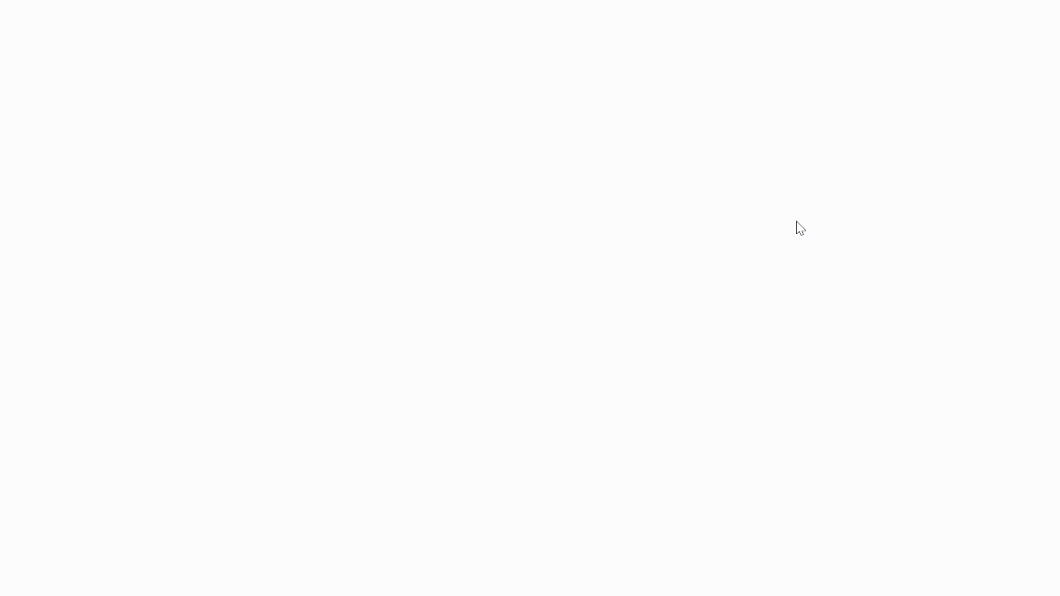
pyautogui.scroll(-2, 654, 260)
pyautogui.click(827, 443)
pyautogui.scroll(3, 504, 115)
pyautogui.scroll(-4, 513, 100)
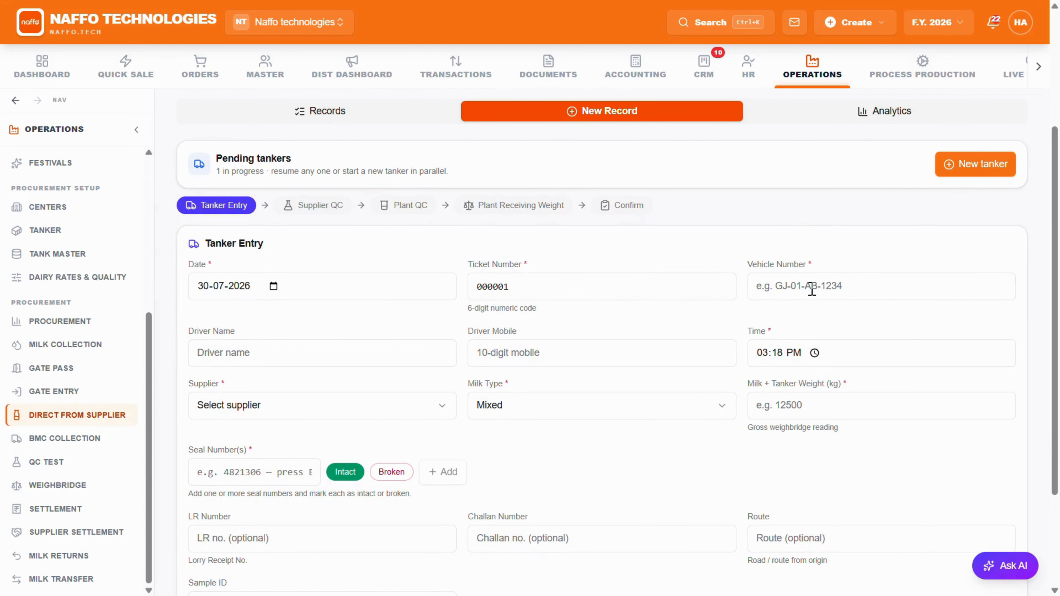
pyautogui.click(812, 289)
pyautogui.write('G')
pyautogui.write('J01AA9909')
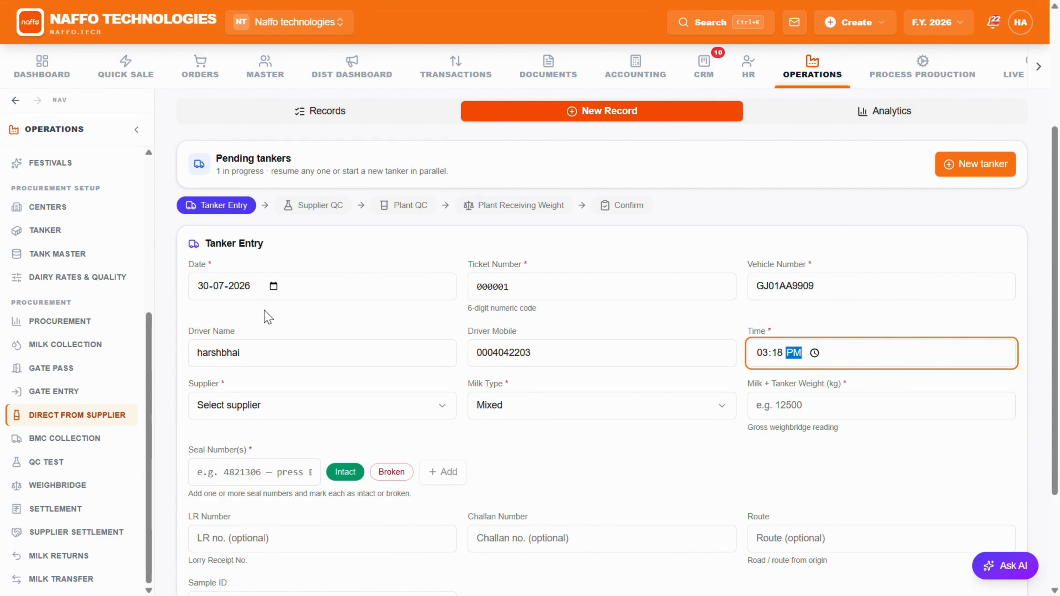
# Step: Select the milk supplier for the tanker entry, set the milk type to Cow and the milk + tanker weight to 3000 kg
pyautogui.click(279, 406)
pyautogui.click(288, 160)
pyautogui.scroll(-3, 304, 227)
pyautogui.click(525, 267)
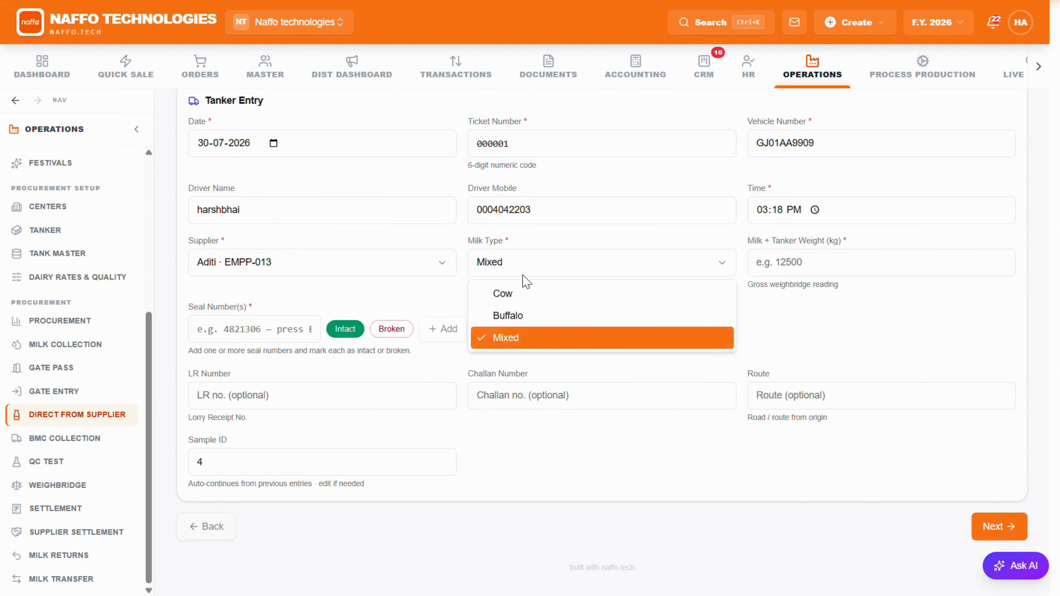
pyautogui.click(525, 294)
pyautogui.click(778, 267)
pyautogui.write('300')
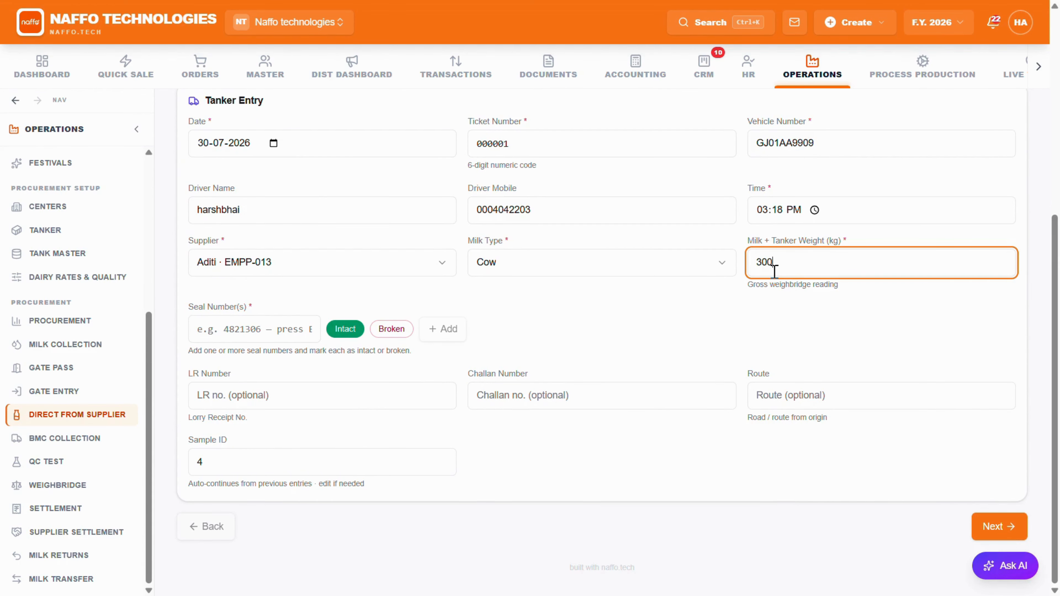
pyautogui.write('0')
# Step: Add seal numbers 12 and 23 as intact and continue to the supplier QC stage
pyautogui.click(236, 322)
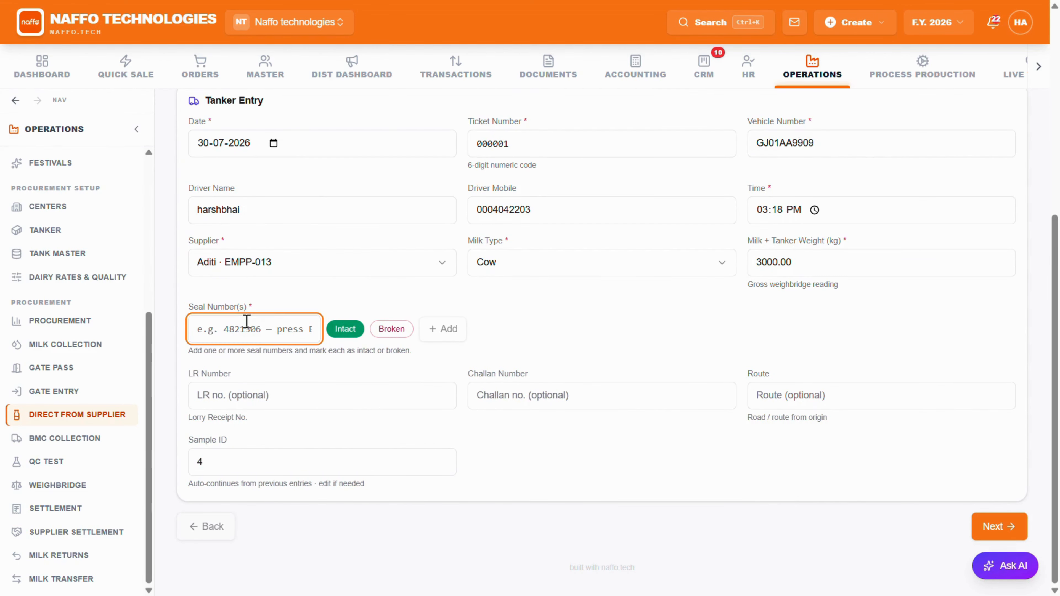
pyautogui.write('12')
pyautogui.press('Return')
pyautogui.write('23')
pyautogui.press('Return')
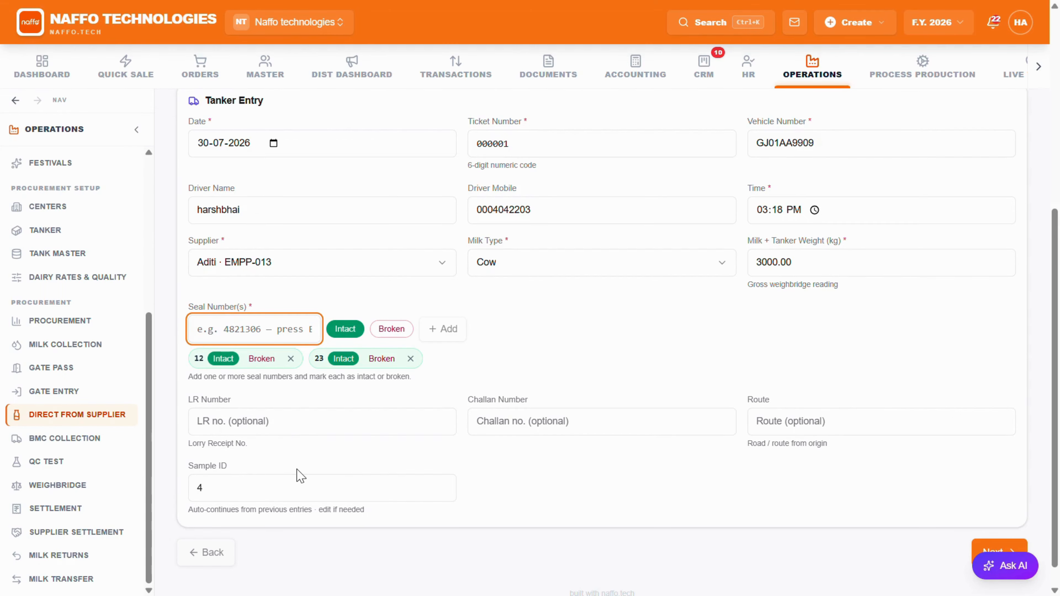
pyautogui.scroll(-1, 1018, 501)
pyautogui.click(997, 533)
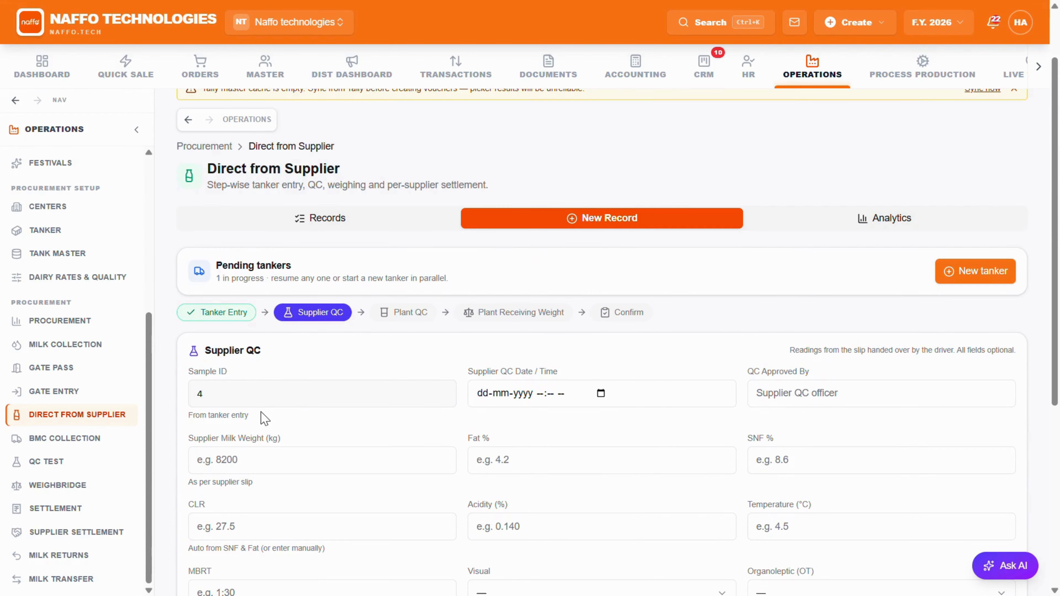
pyautogui.click(600, 394)
pyautogui.click(634, 225)
pyautogui.click(831, 320)
pyautogui.click(793, 397)
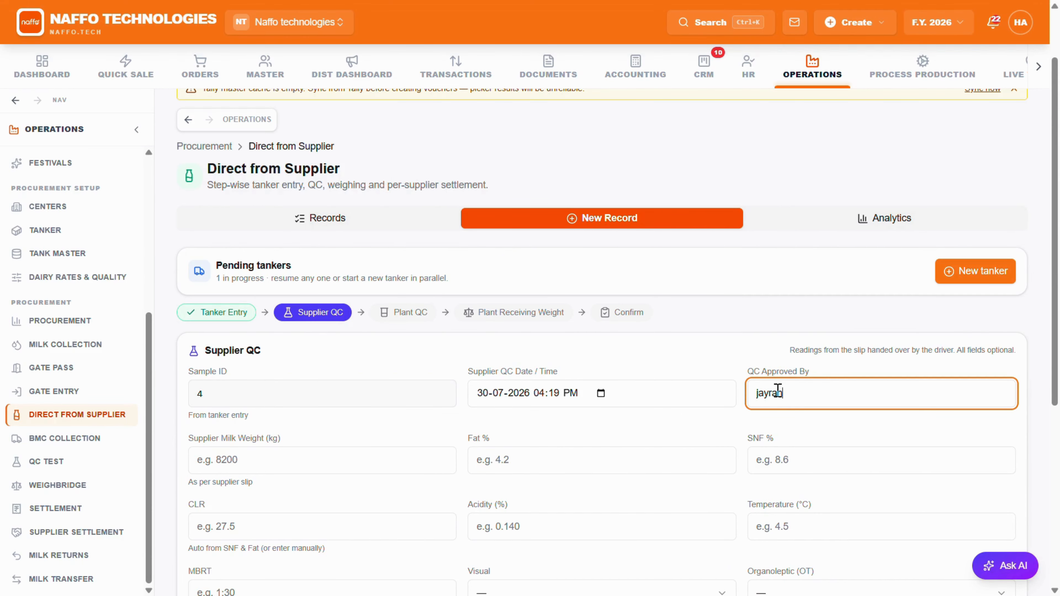
# Step: Record supplier QC: 1000 kg, fat 4.20, SNF 9, acidity 4.000, temperature 4.0, MBRT 1:30, sensory checks OK, tests Negative, result Pass; continue
pyautogui.scroll(-4, 279, 260)
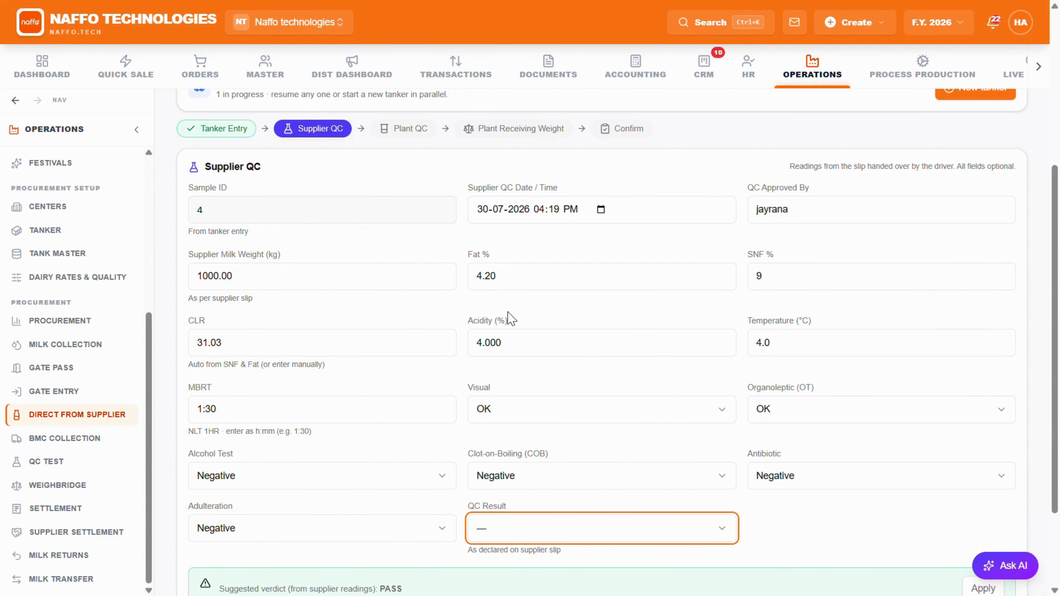
pyautogui.press('Down')
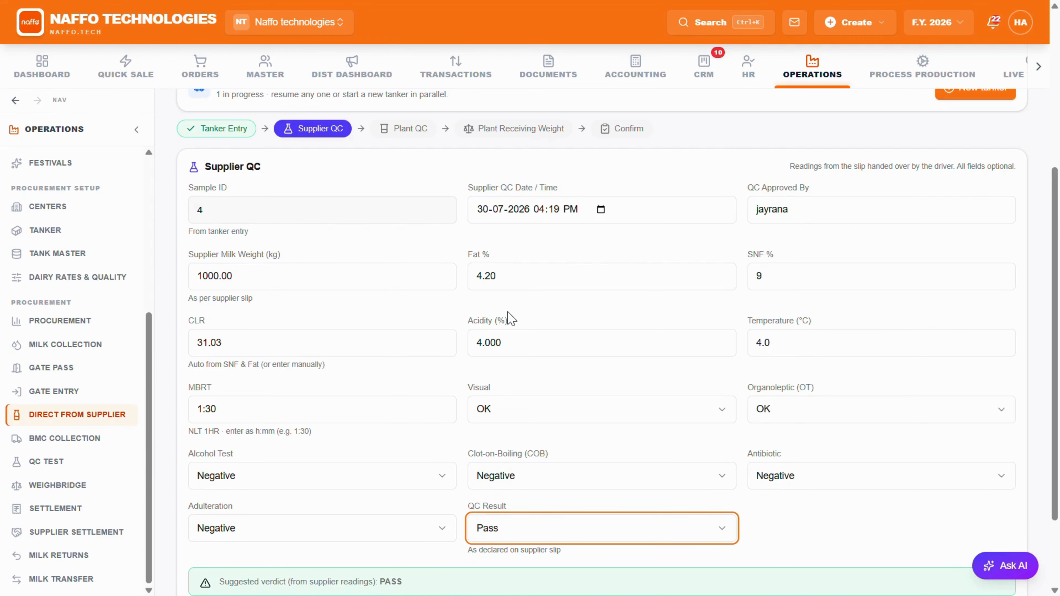
pyautogui.scroll(-1, 293, 249)
pyautogui.scroll(-2, 293, 249)
pyautogui.click(994, 525)
# Step: Record plant QC with fat 4.20, SNF 9.00, acidity 4.000, MBRT 1:30, visual and organoleptic OK, result Pass and an approver, and continue
pyautogui.click(859, 225)
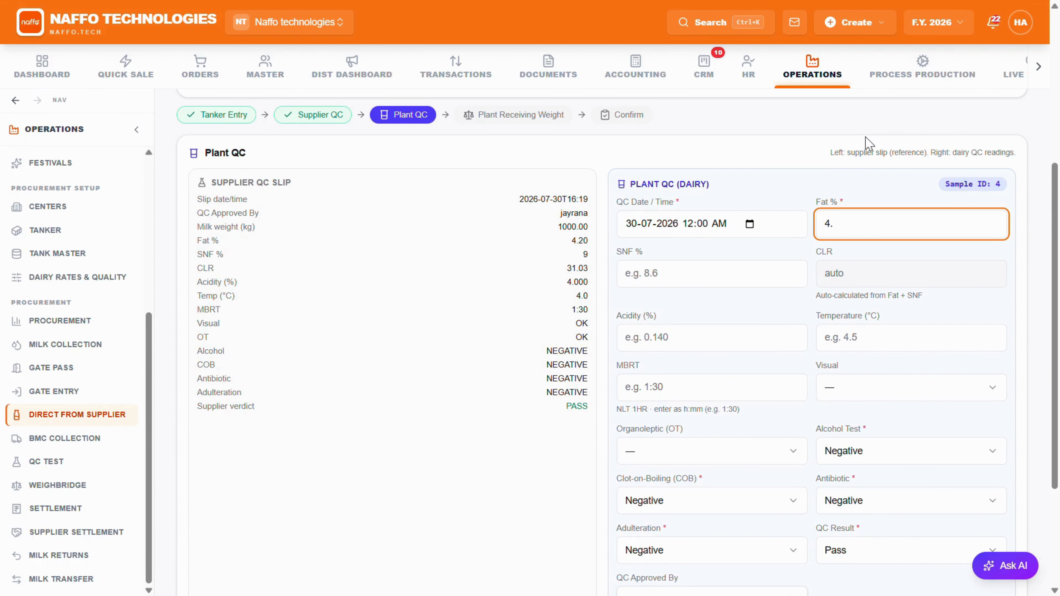
pyautogui.press('Tab')
pyautogui.write('9')
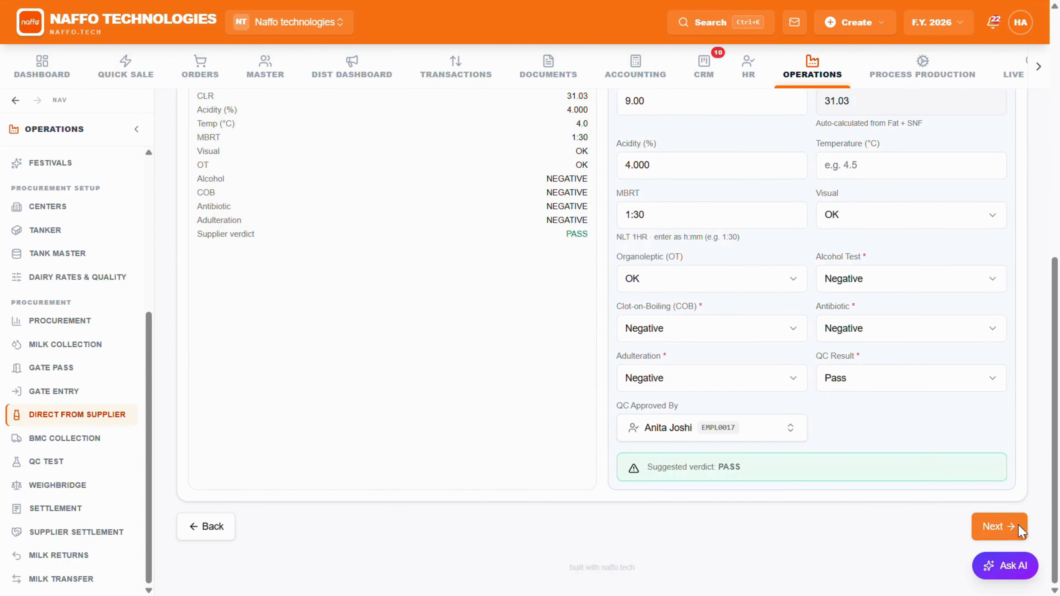
pyautogui.click(994, 526)
# Step: Set the empty tanker weight to 2000 kg, then review and confirm the direct supplier record for settlement
pyautogui.click(526, 403)
pyautogui.write('2000')
pyautogui.click(999, 526)
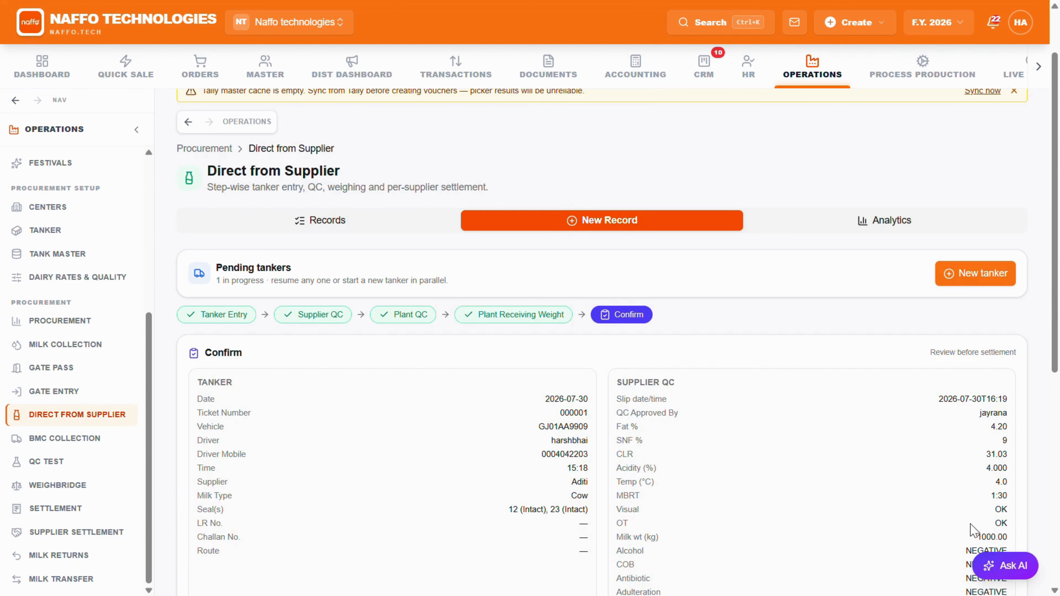
pyautogui.scroll(-8, 622, 407)
pyautogui.click(958, 527)
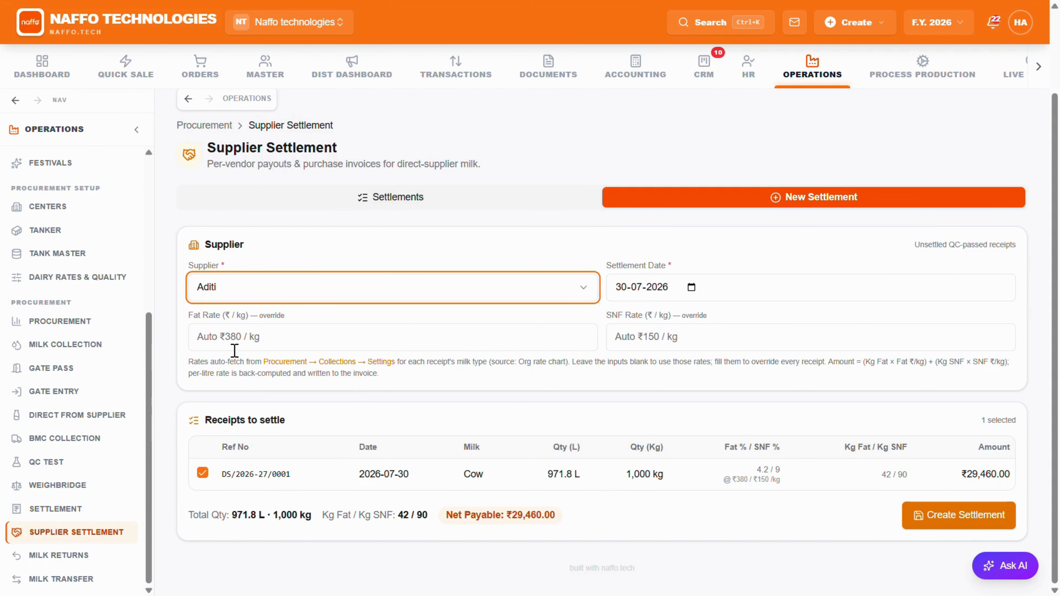
# Step: Check the selected receipt's milk type, quantities, fat/SNF and kg values, and create the supplier settlement dated 30-07-2026
pyautogui.moveTo(492, 475); pyautogui.dragTo(460, 475)
pyautogui.moveTo(596, 475); pyautogui.dragTo(546, 476)
pyautogui.moveTo(665, 475); pyautogui.dragTo(631, 471)
pyautogui.moveTo(776, 469); pyautogui.dragTo(724, 482)
pyautogui.moveTo(909, 475); pyautogui.dragTo(882, 475)
pyautogui.click(965, 522)
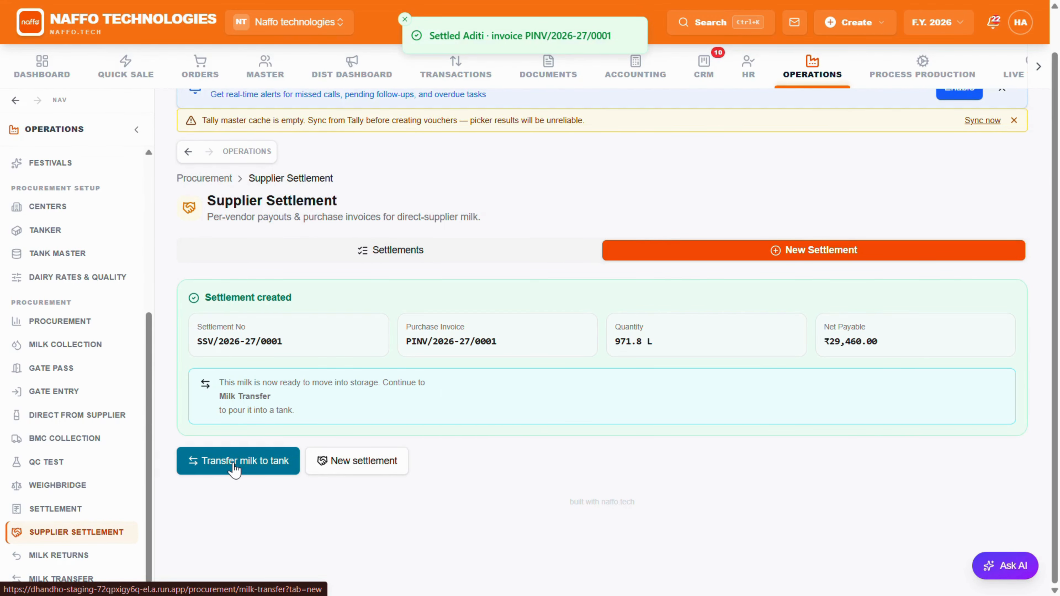
# Step: Open the new supplier settlement's purchase invoice from the settlements list and review its print version without saving it
pyautogui.click(331, 251)
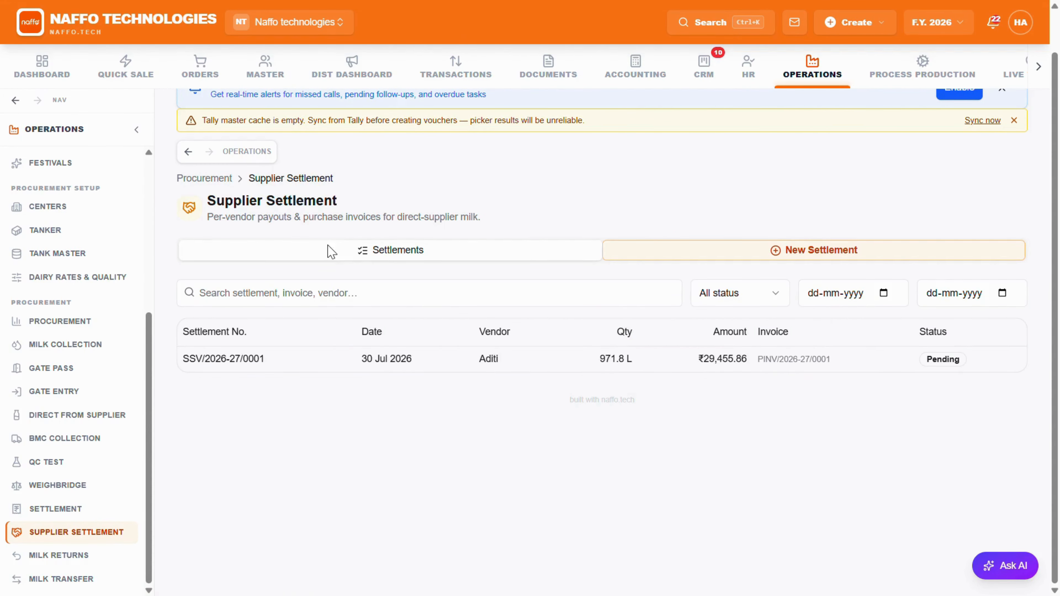
pyautogui.click(640, 371)
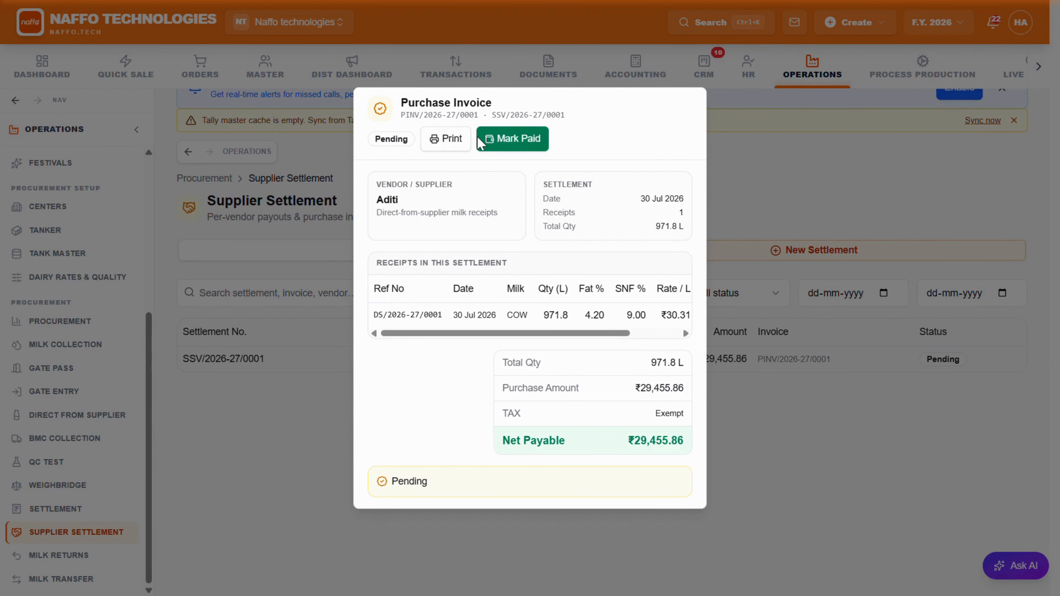
pyautogui.click(454, 144)
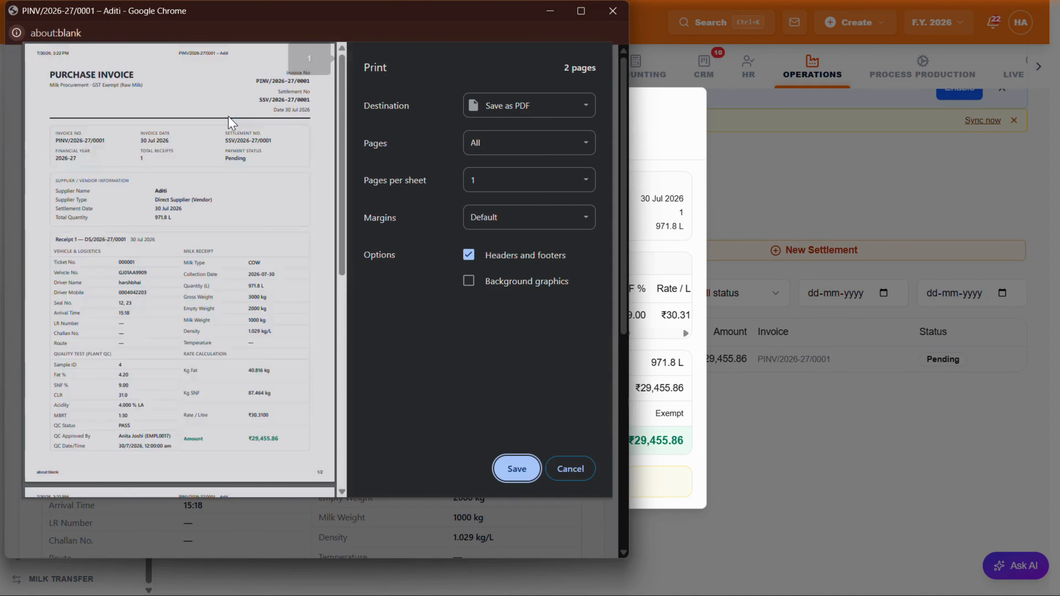
pyautogui.scroll(-5, 232, 123)
pyautogui.scroll(5, 231, 124)
pyautogui.click(570, 469)
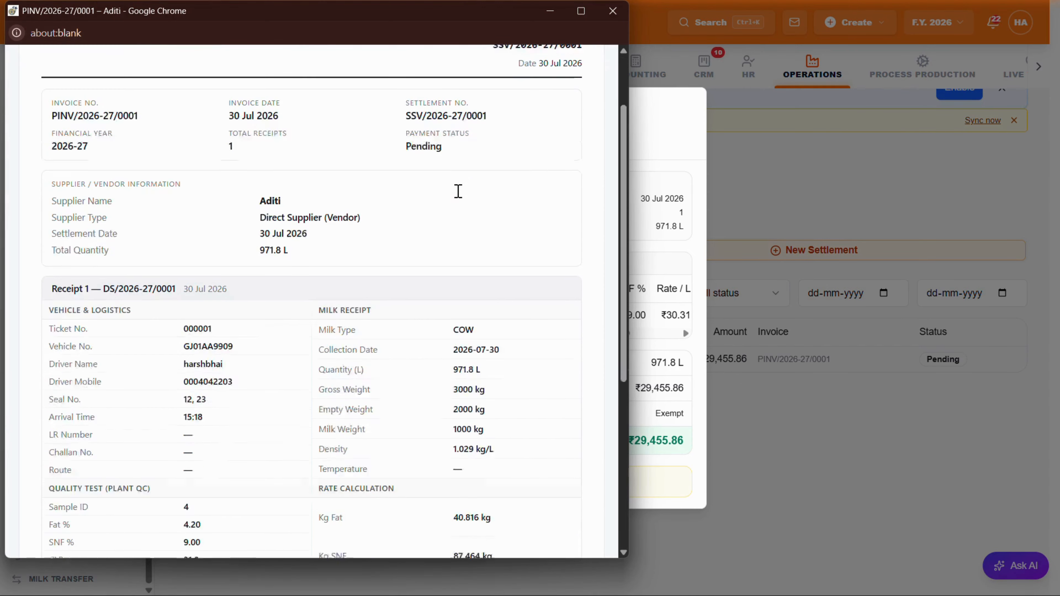
pyautogui.scroll(-6, 458, 191)
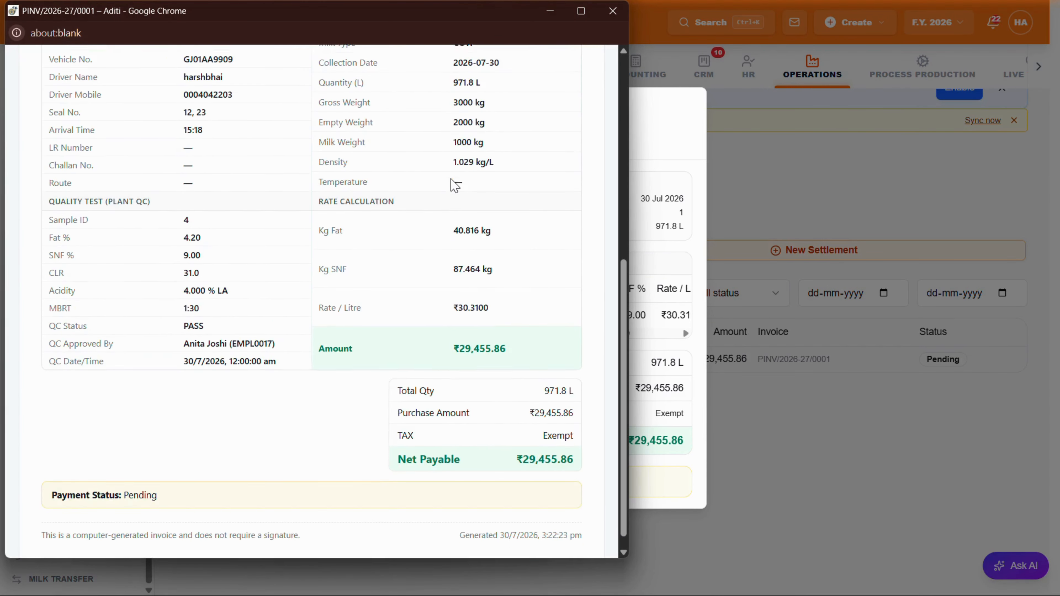
pyautogui.scroll(10, 449, 182)
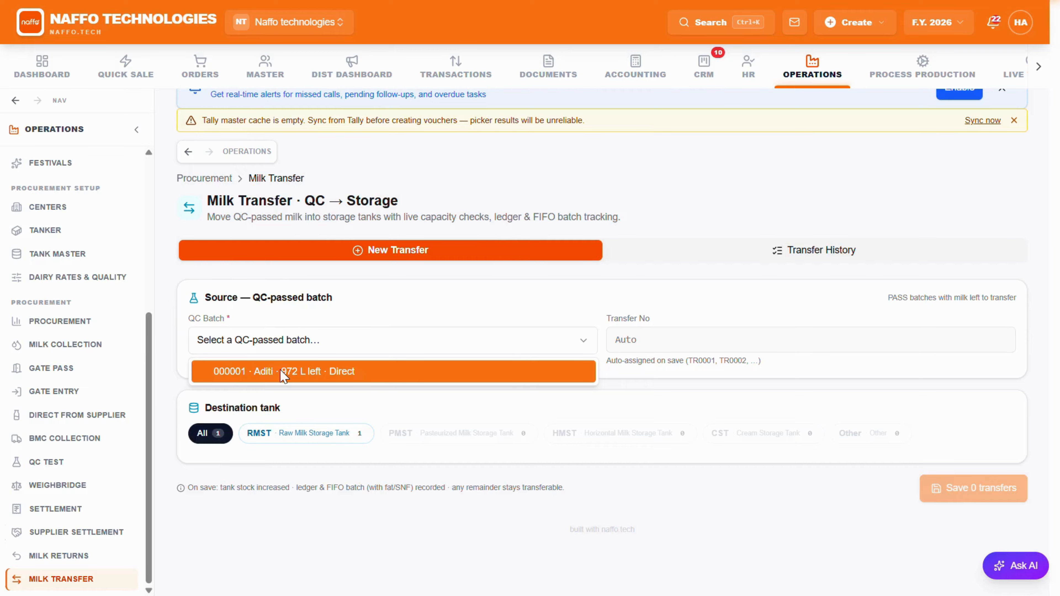
# Step: In a new milk transfer, select QC-passed batch 000001 and the destination tank [RMST] raw milk (rmst - 01)
pyautogui.click(284, 374)
pyautogui.scroll(-4, 601, 365)
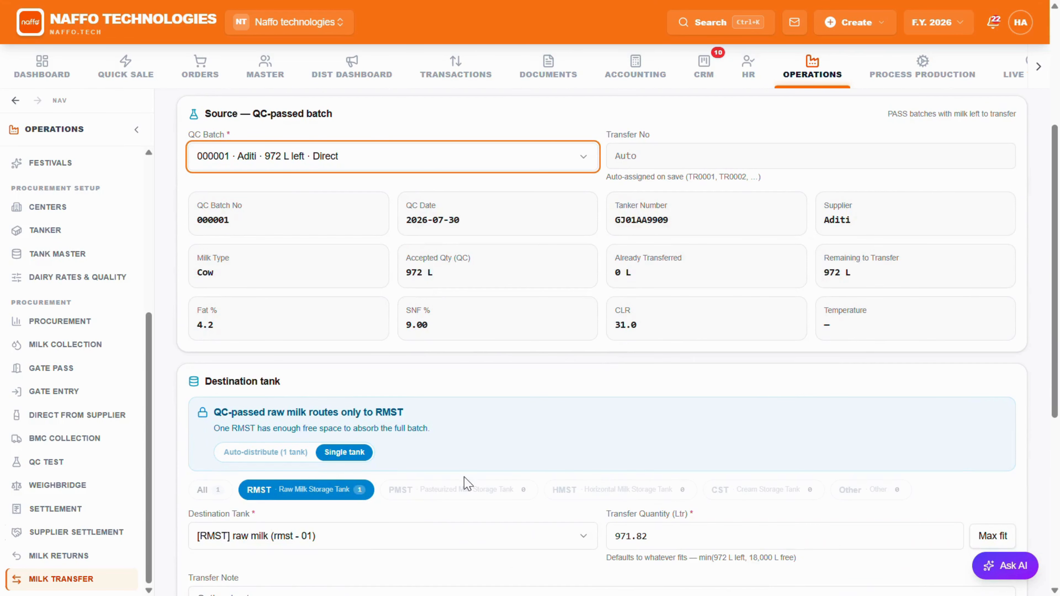
pyautogui.scroll(-2, 342, 513)
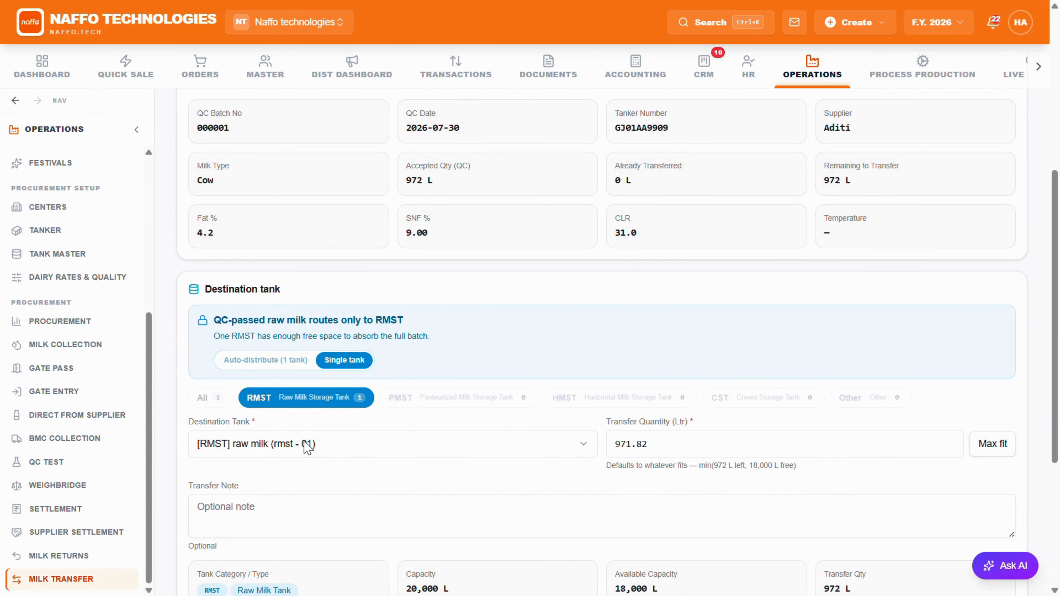
pyautogui.click(308, 448)
pyautogui.click(302, 476)
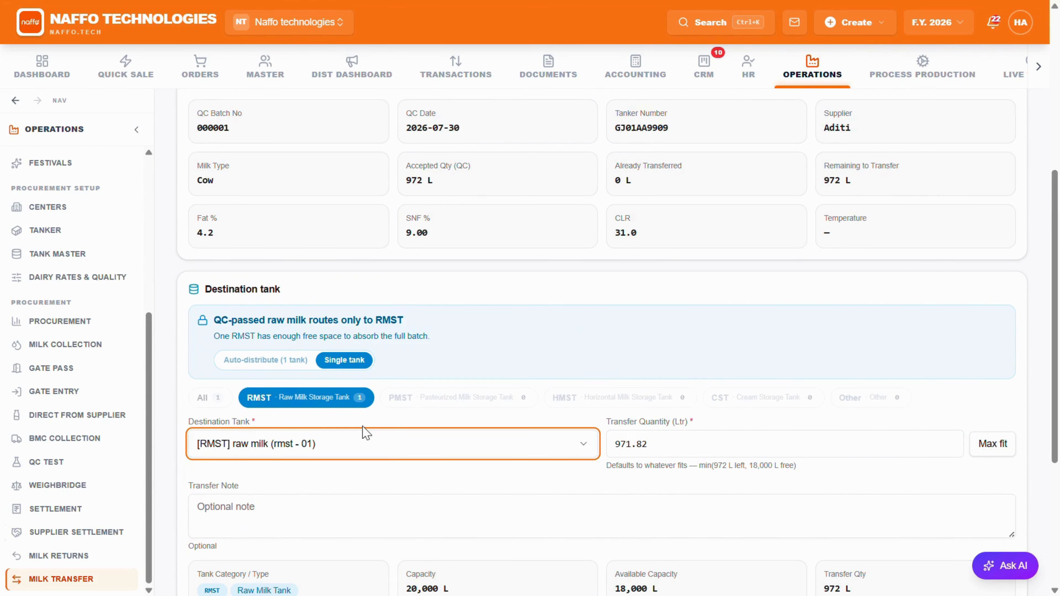
# Step: Check the transfer quantity against the raw milk tank's total and available capacity
pyautogui.scroll(-2, 367, 432)
pyautogui.moveTo(660, 350); pyautogui.dragTo(609, 357)
pyautogui.scroll(-3, 502, 453)
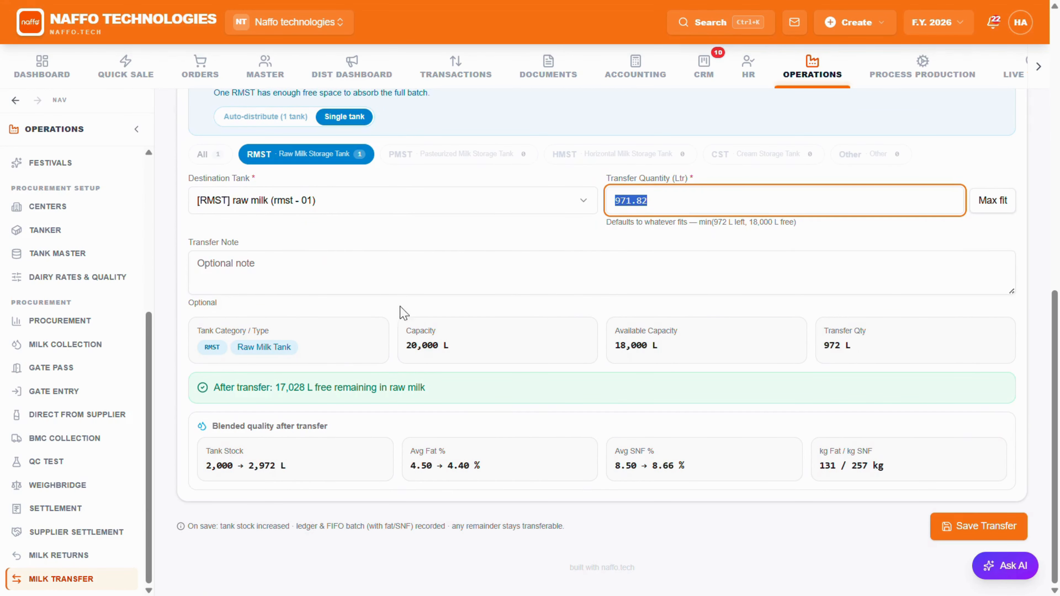
pyautogui.click(397, 297)
pyautogui.moveTo(461, 353); pyautogui.dragTo(408, 350)
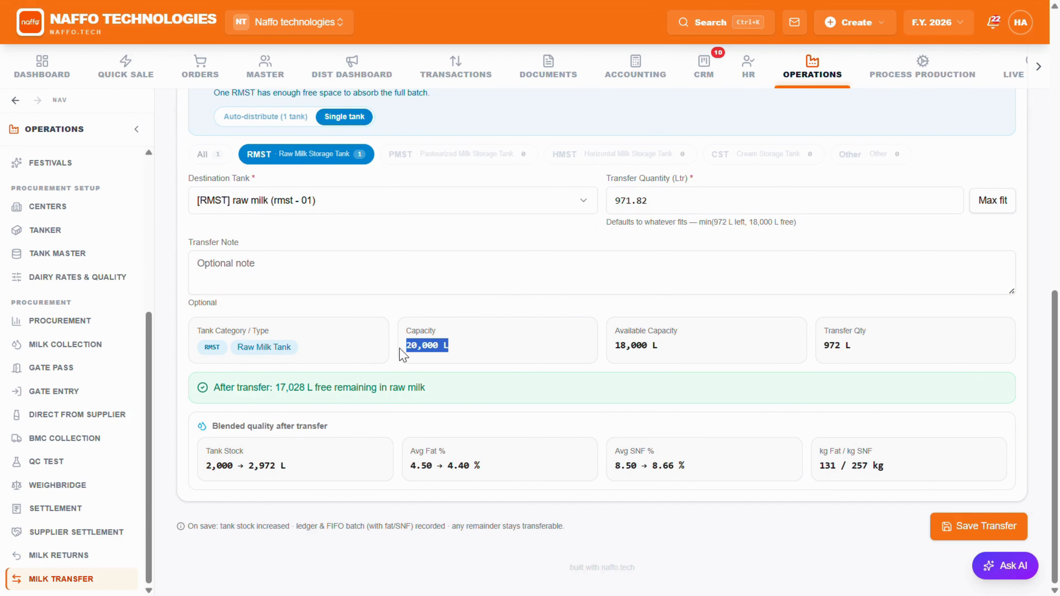
pyautogui.moveTo(664, 353); pyautogui.dragTo(616, 355)
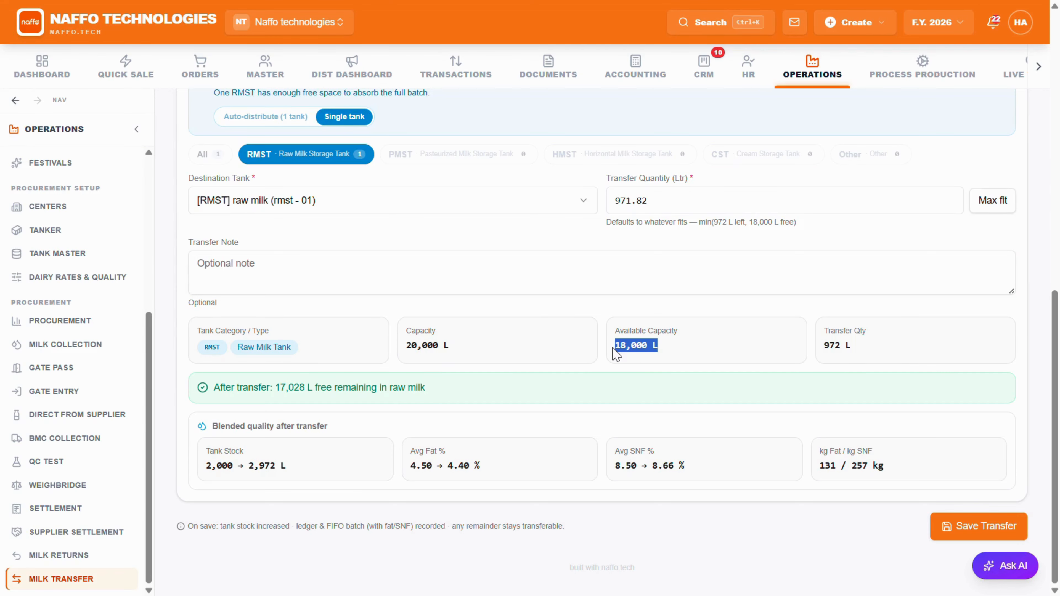
pyautogui.moveTo(853, 346); pyautogui.dragTo(819, 351)
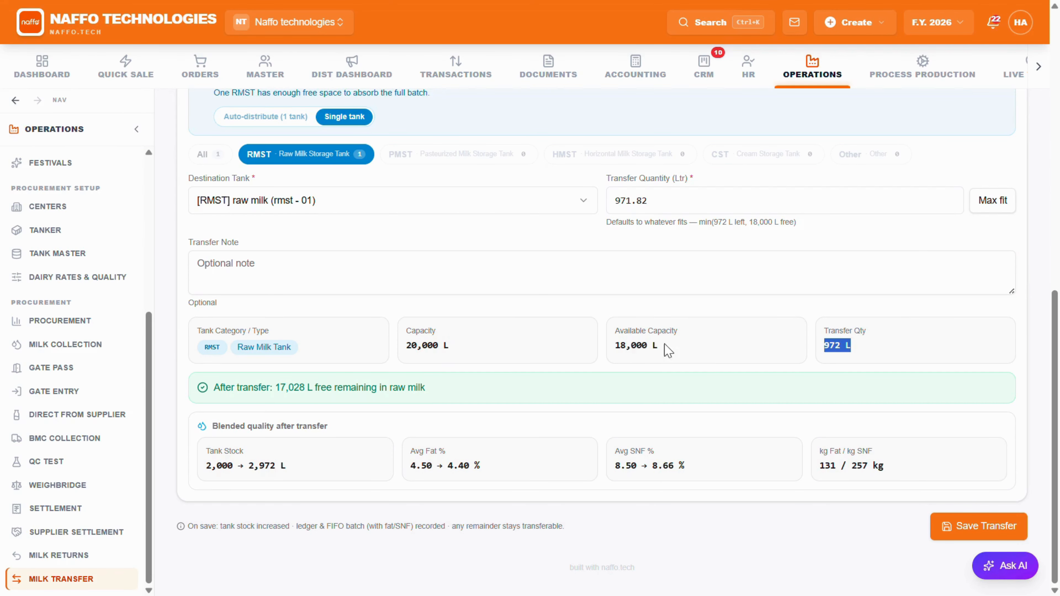
pyautogui.click(668, 351)
# Step: Review the tank stock and blended fat and SNF figures expected after the transfer, and save the milk transfer
pyautogui.moveTo(289, 471); pyautogui.dragTo(212, 467)
pyautogui.click(304, 451)
pyautogui.moveTo(489, 464); pyautogui.dragTo(413, 462)
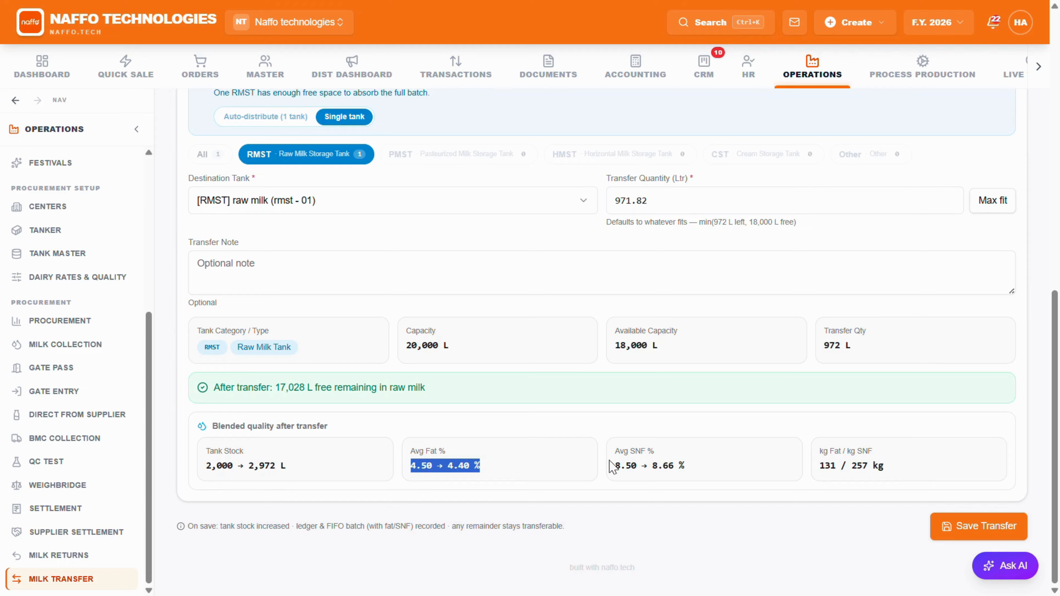
pyautogui.click(672, 478)
pyautogui.tripleClick(650, 464)
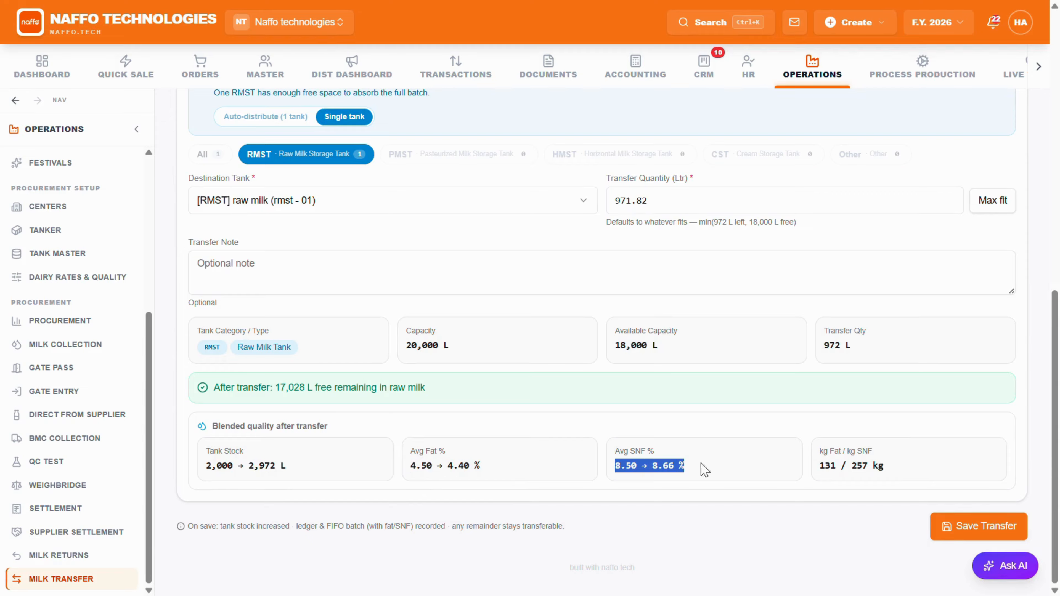
pyautogui.tripleClick(835, 466)
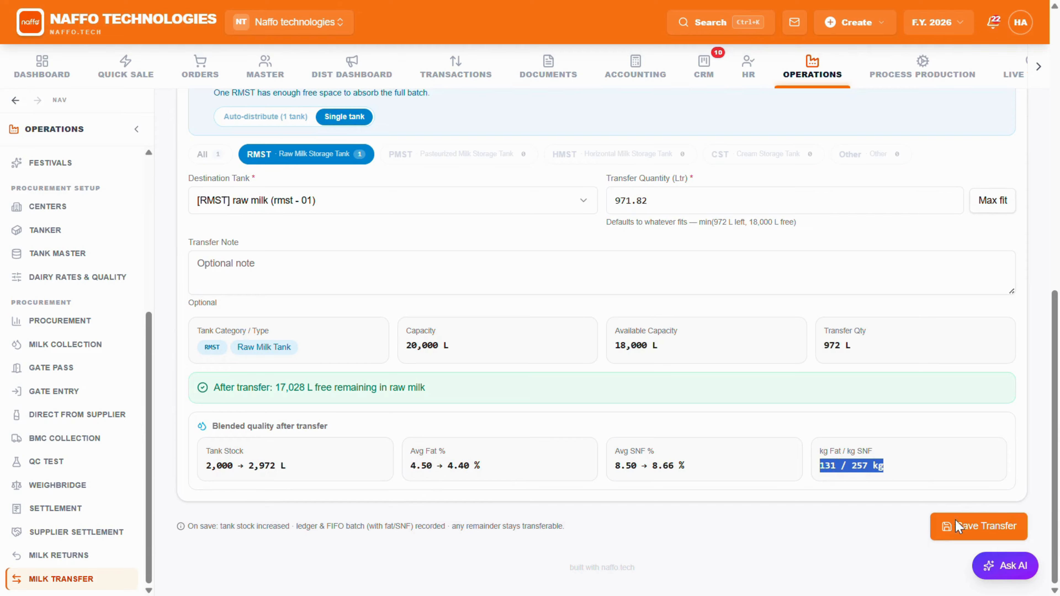
pyautogui.click(961, 527)
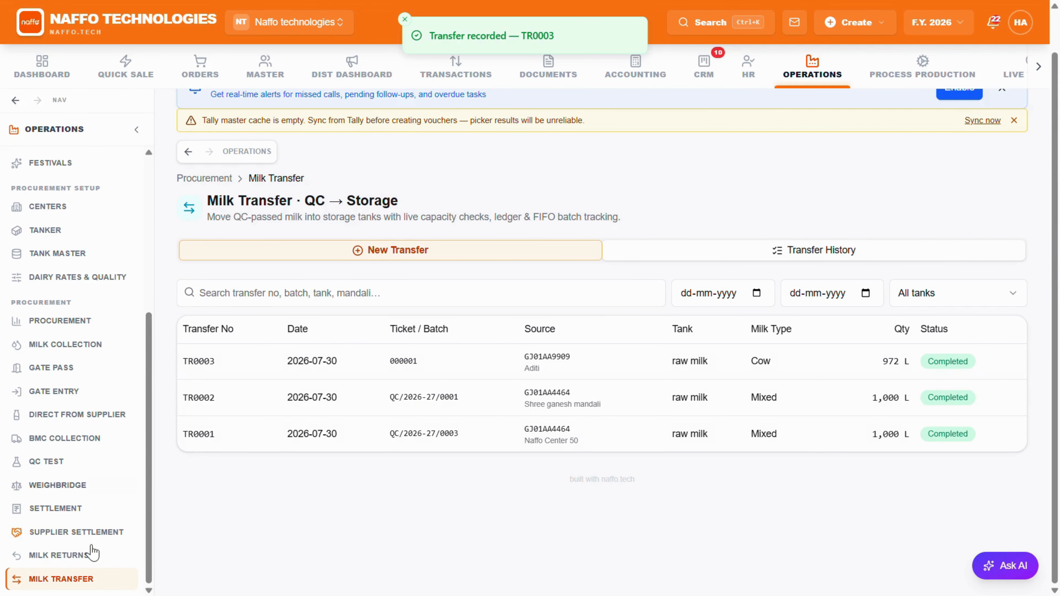
# Step: Open the raw milk tank in Tank Master and review its stock overview and ledger of incoming transfers
pyautogui.scroll(2, 58, 371)
pyautogui.click(58, 346)
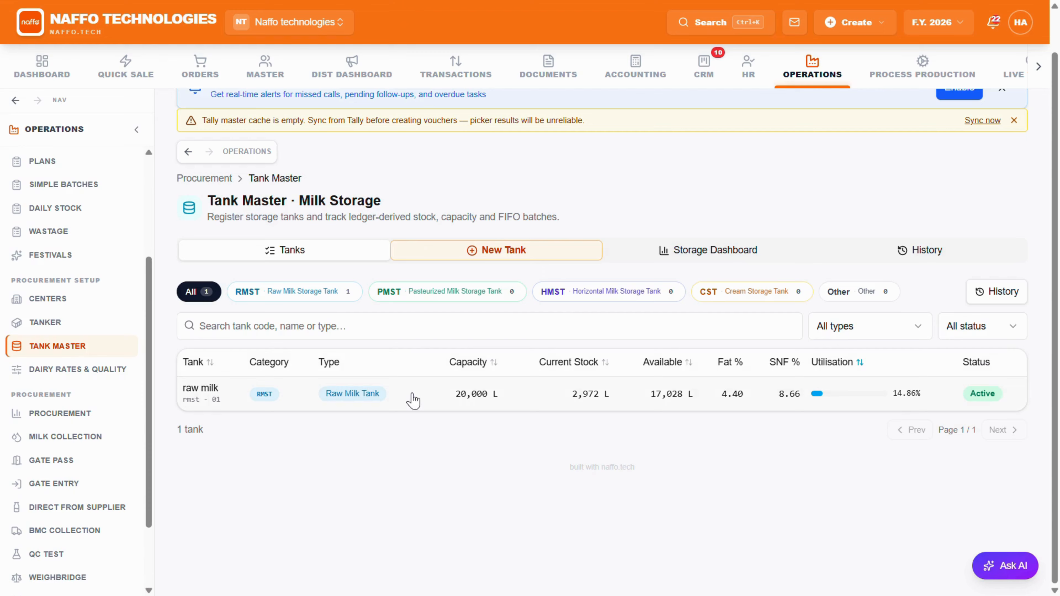
pyautogui.click(483, 401)
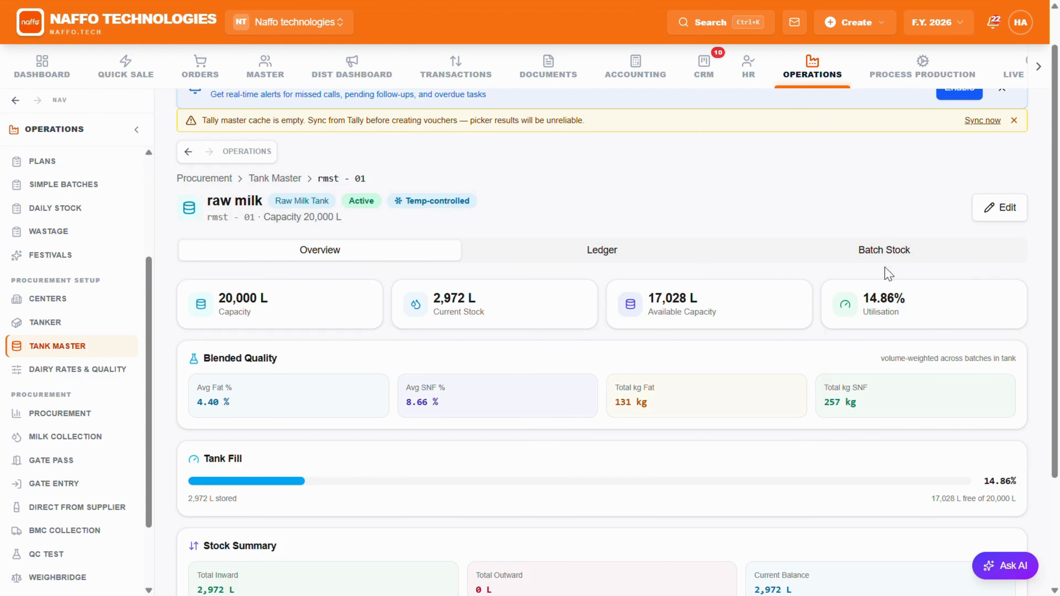
pyautogui.scroll(-3, 583, 299)
pyautogui.scroll(4, 583, 293)
pyautogui.click(583, 290)
pyautogui.scroll(-1, 582, 300)
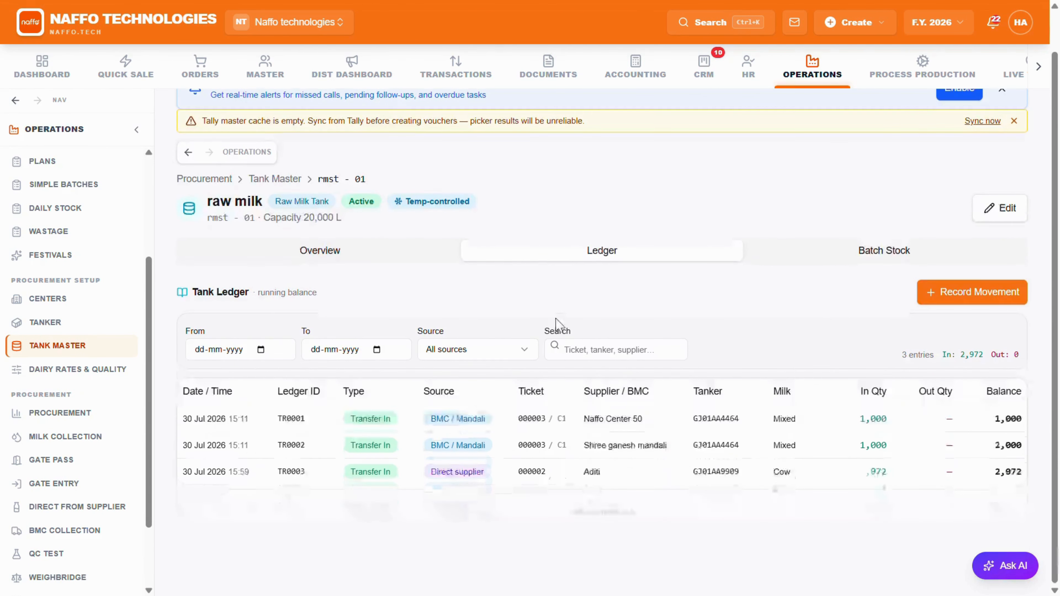